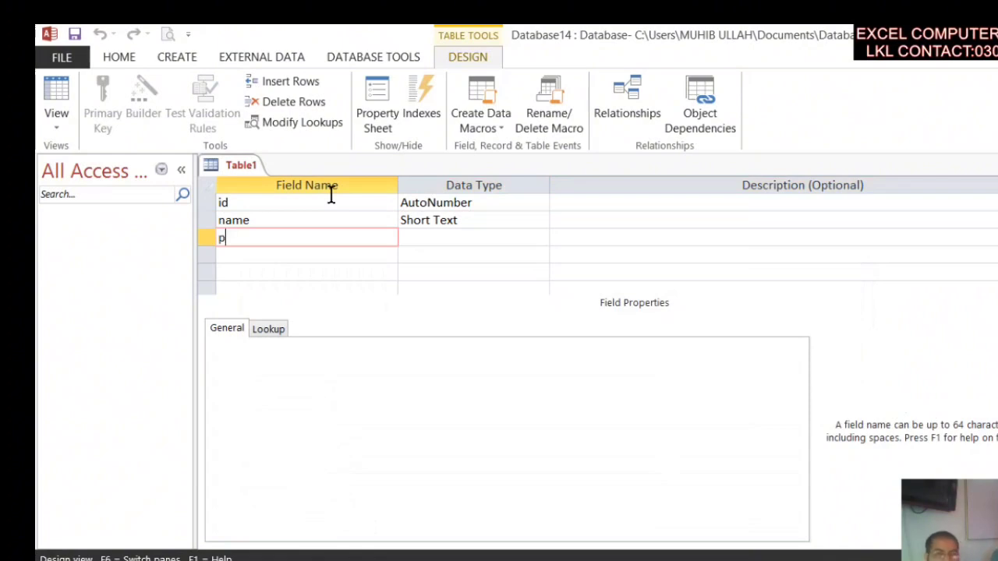
# Step: Add a Short Text field named program and a Number field named fee to the table design
pyautogui.write('m')
pyautogui.press('Tab')
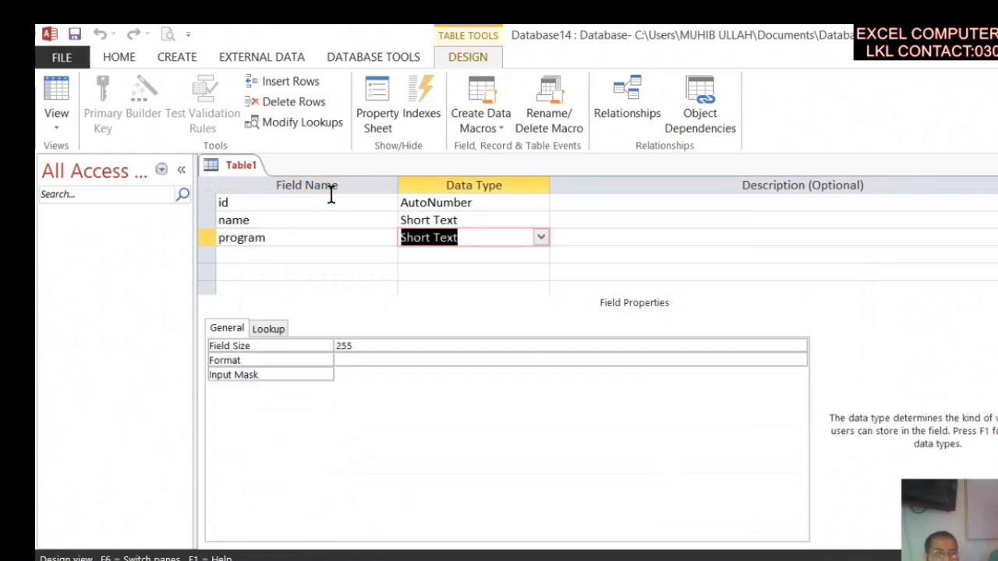
pyautogui.press('Tab')
pyautogui.press('Tab')
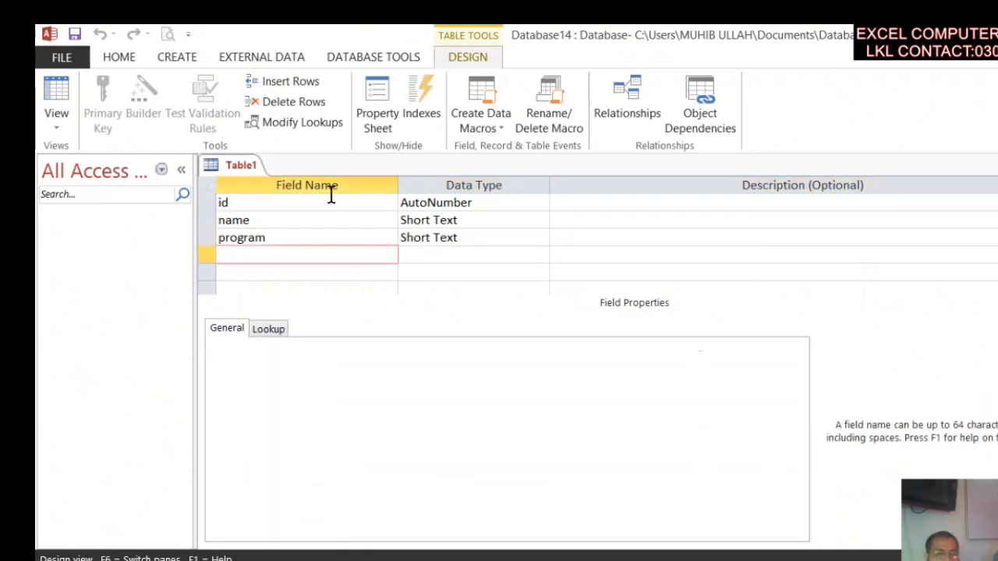
pyautogui.write('fee')
pyautogui.press('Tab')
pyautogui.write('number')
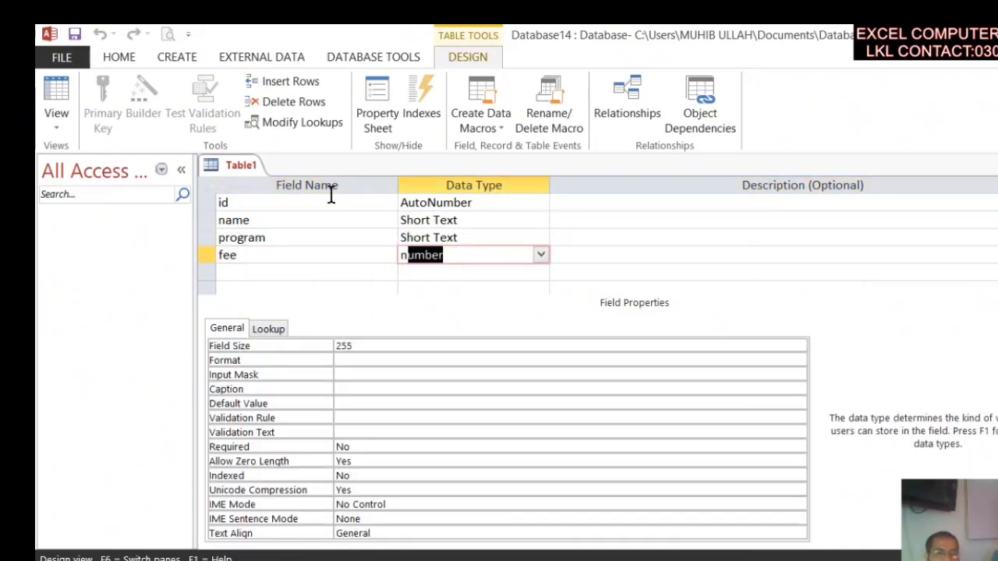
pyautogui.press('Tab')
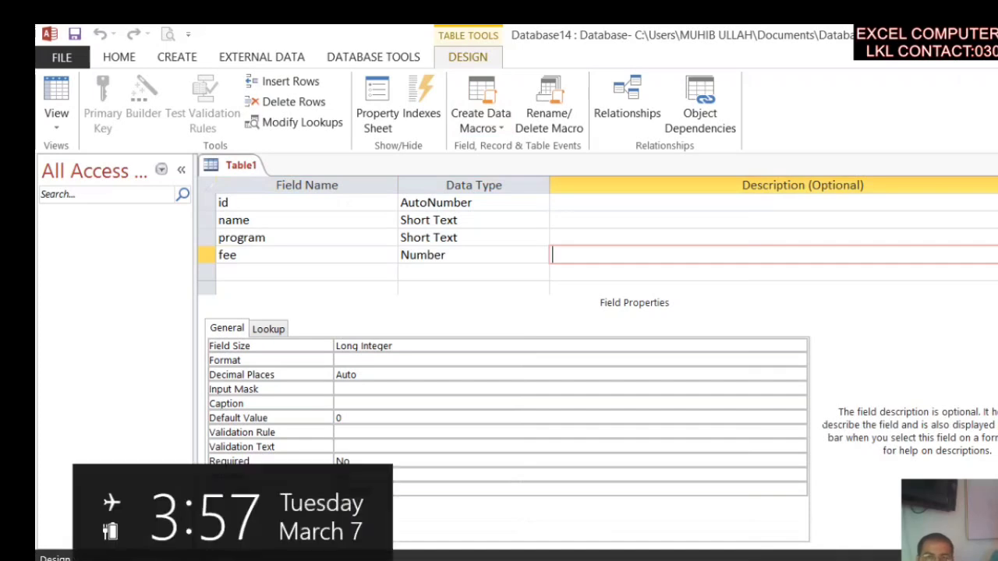
# Step: Close the table design, saving its changes and having a primary key created
pyautogui.hotkey('ctrl', 'w')
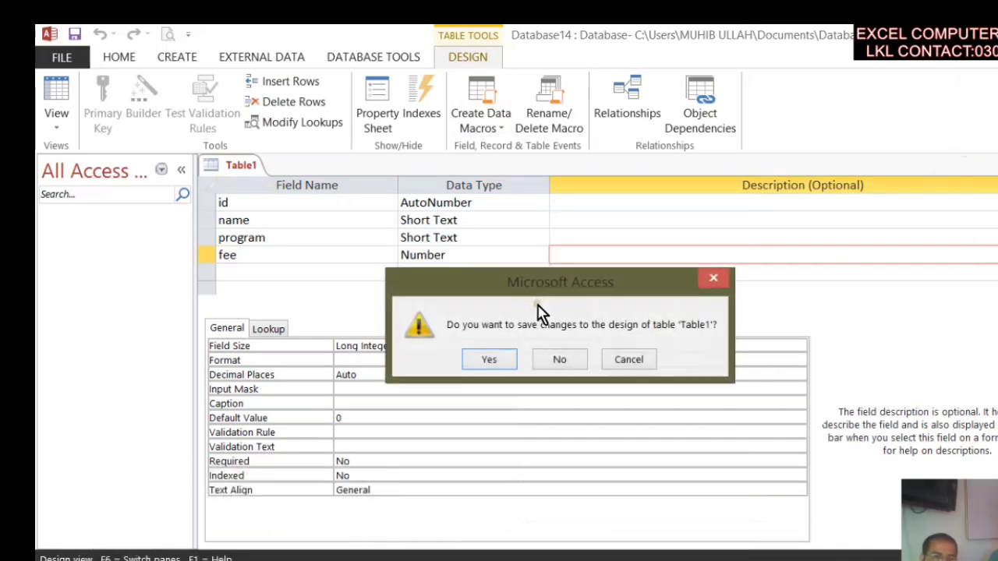
pyautogui.click(501, 368)
pyautogui.click(543, 265)
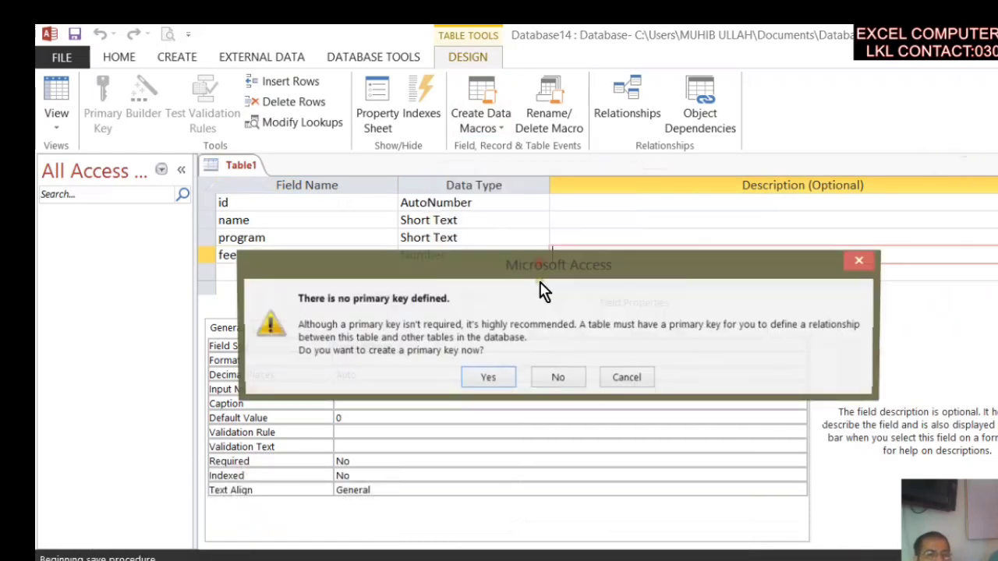
pyautogui.click(491, 377)
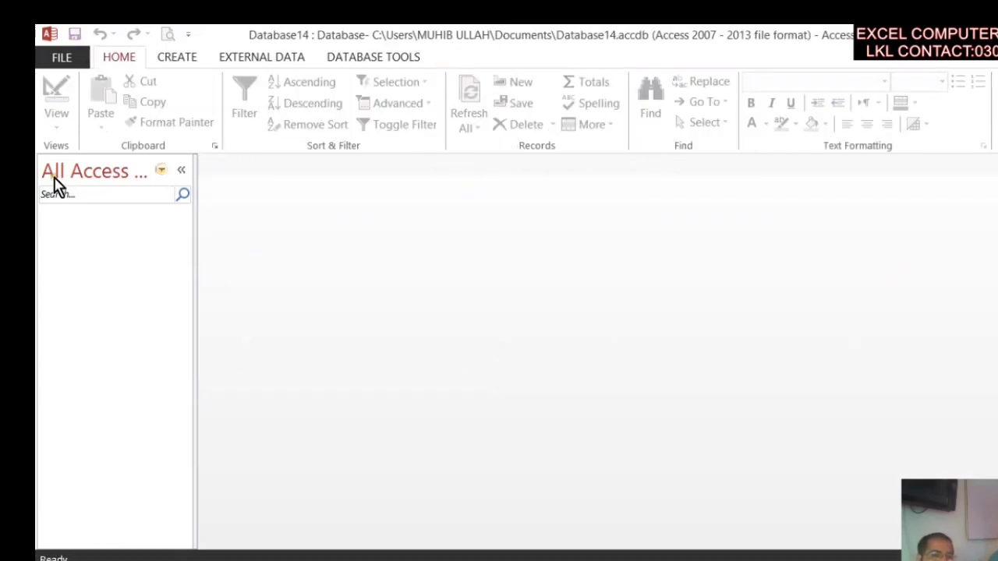
# Step: List the database objects by table and generate a form based on Table1
pyautogui.click(162, 170)
pyautogui.click(173, 264)
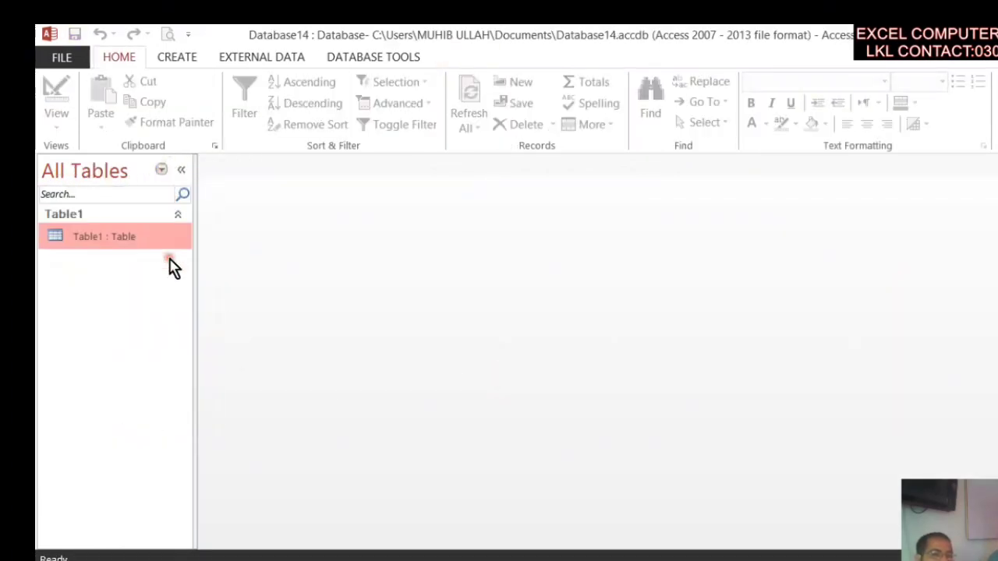
pyautogui.click(178, 61)
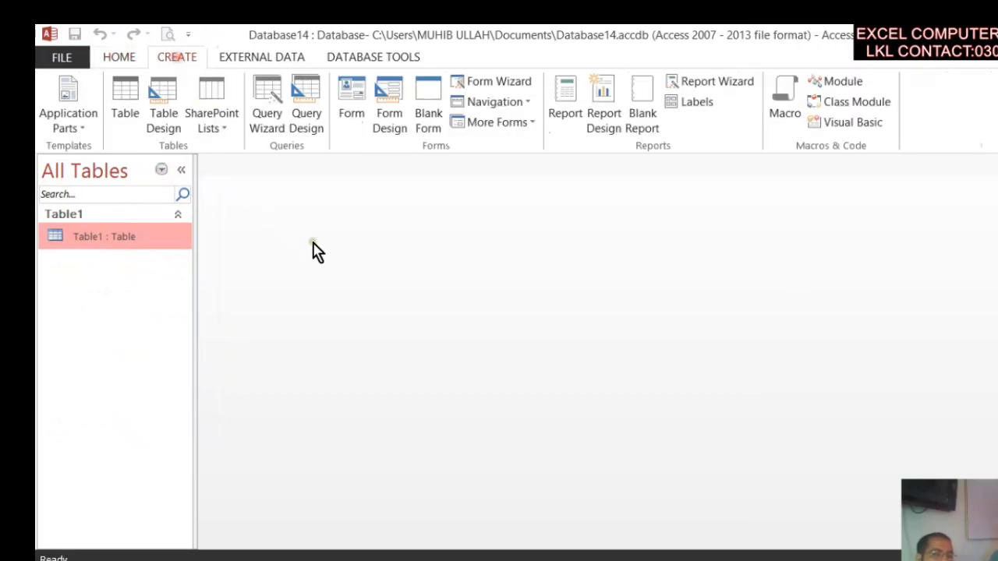
pyautogui.click(353, 107)
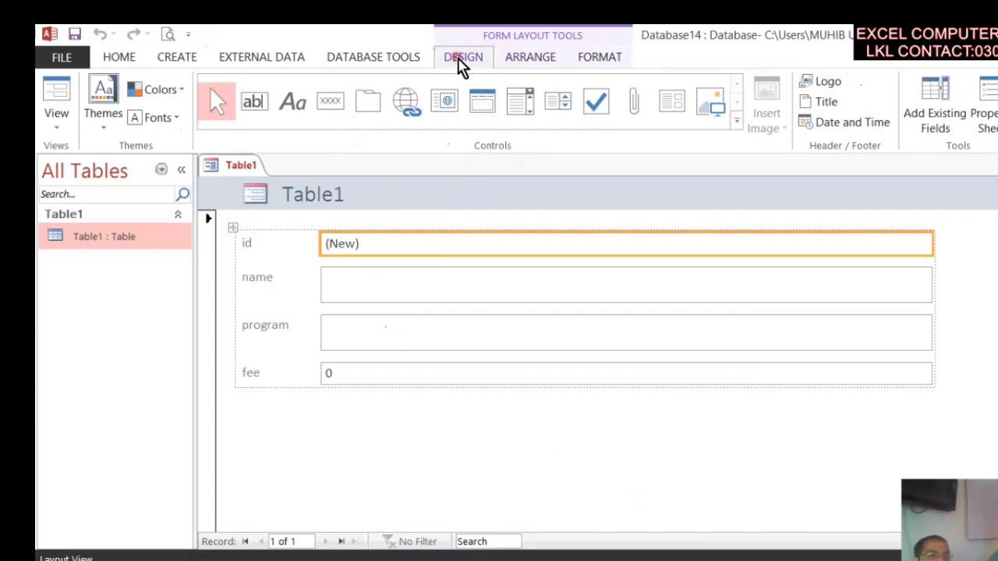
pyautogui.click(521, 62)
pyautogui.click(484, 66)
pyautogui.click(545, 57)
pyautogui.click(597, 61)
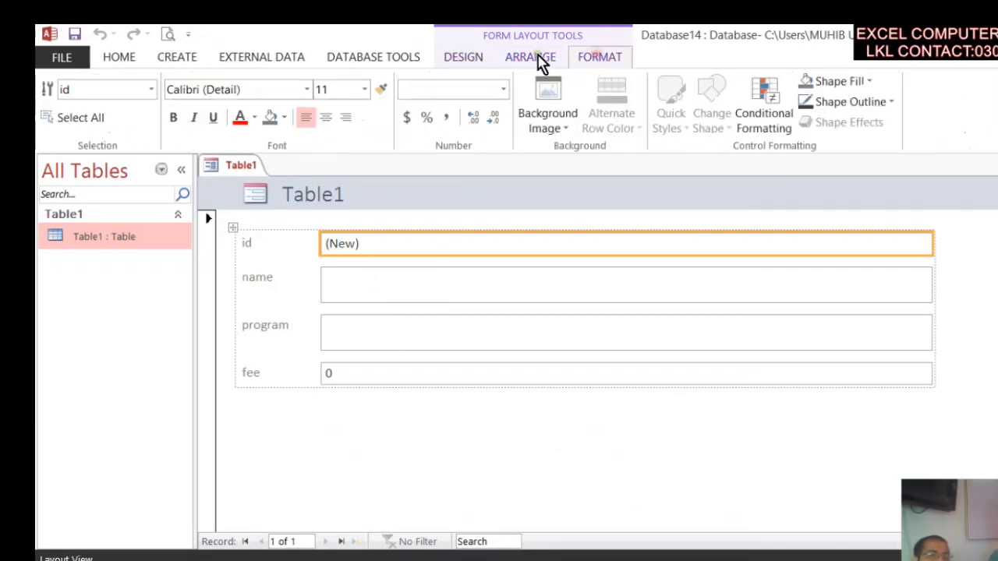
pyautogui.click(458, 60)
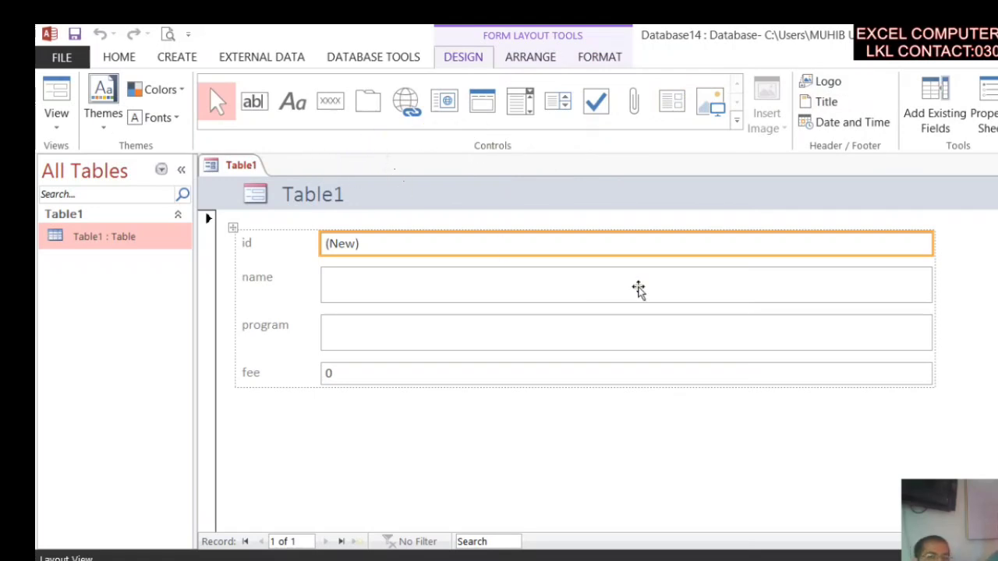
# Step: Close the generated form and save it under the name "form 1"
pyautogui.click(997, 166)
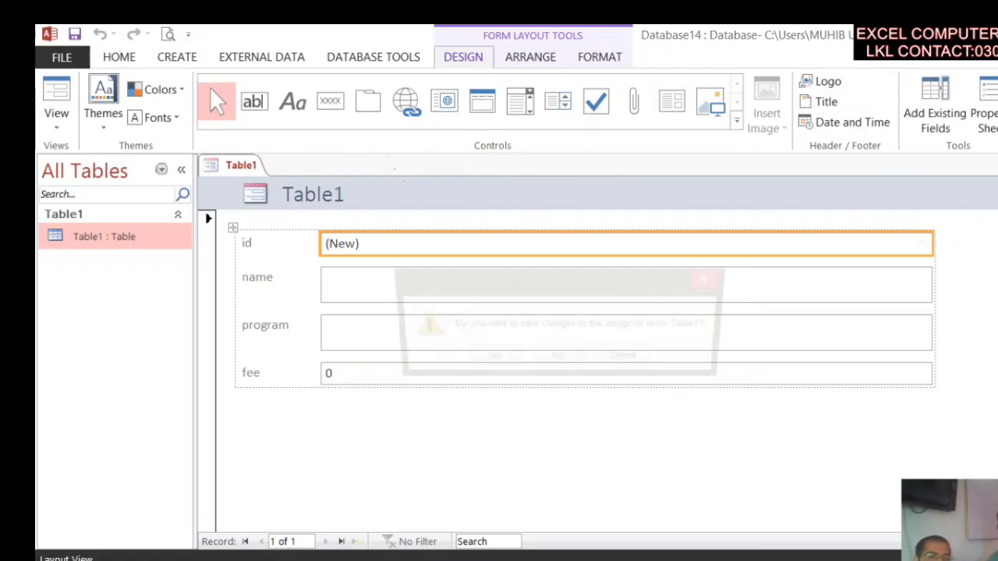
pyautogui.click(492, 363)
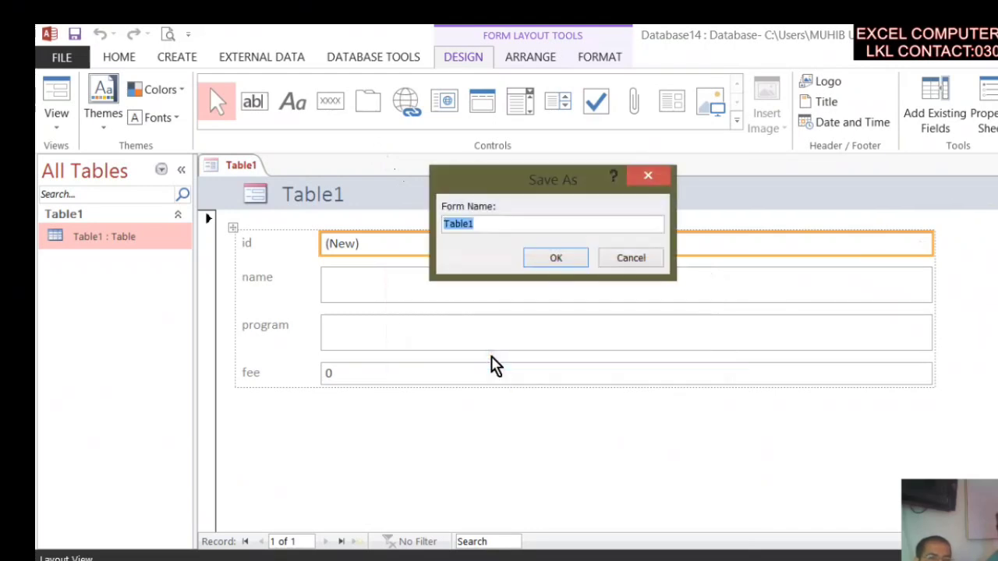
pyautogui.write('form')
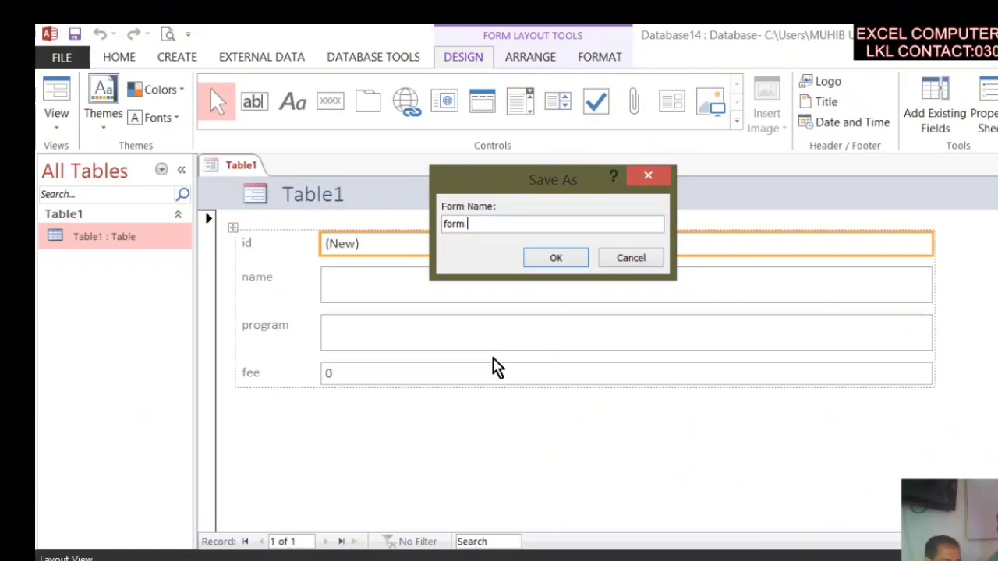
pyautogui.write(' 1')
pyautogui.click(559, 259)
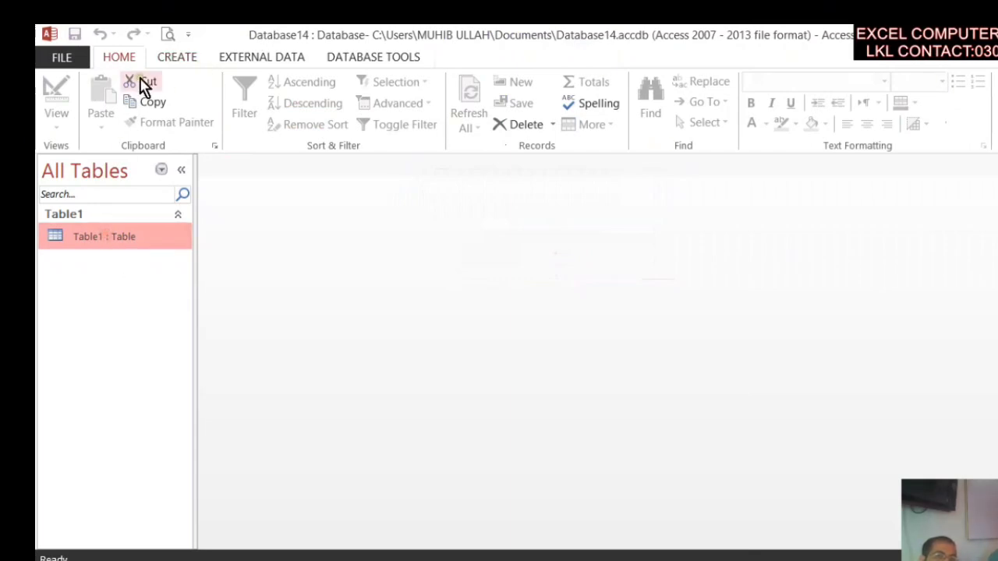
# Step: Start a new blank form in Design View and show the list of existing fields
pyautogui.click(186, 61)
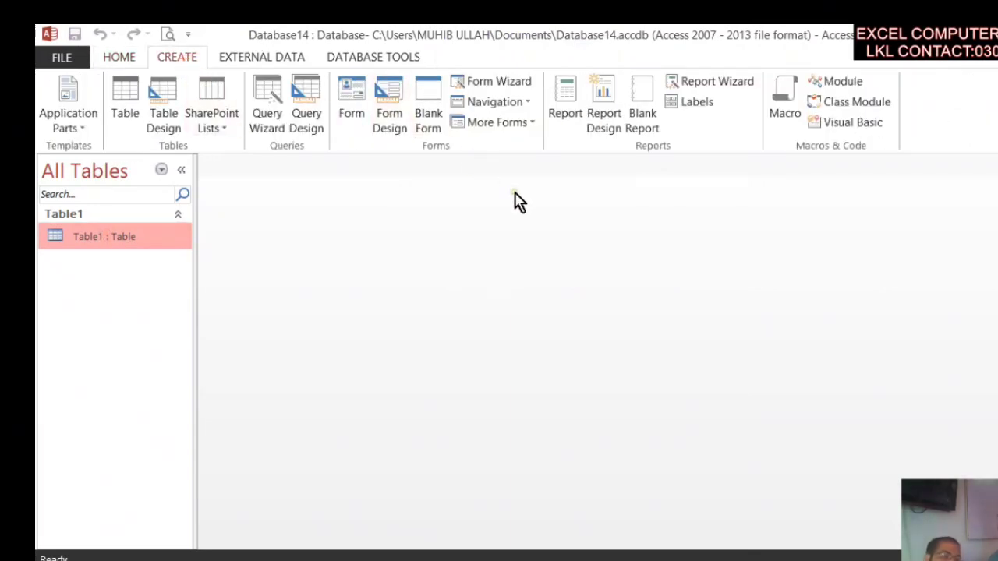
pyautogui.click(393, 123)
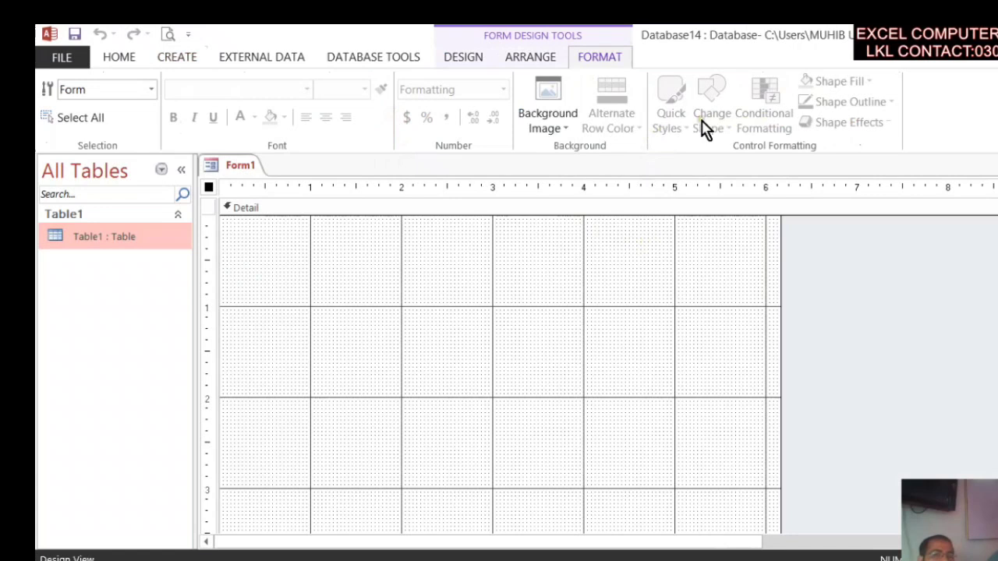
pyautogui.click(414, 57)
pyautogui.click(454, 58)
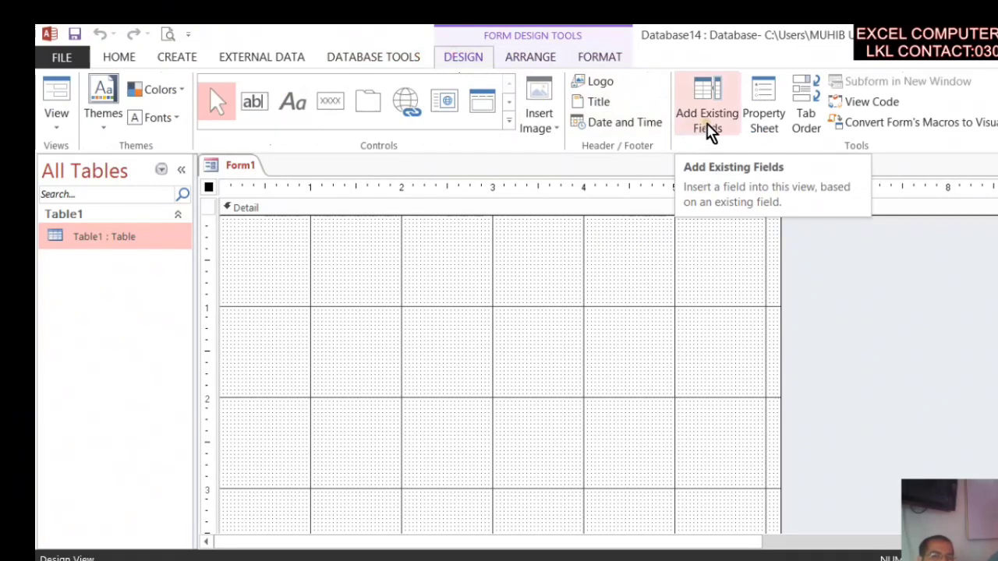
pyautogui.click(727, 131)
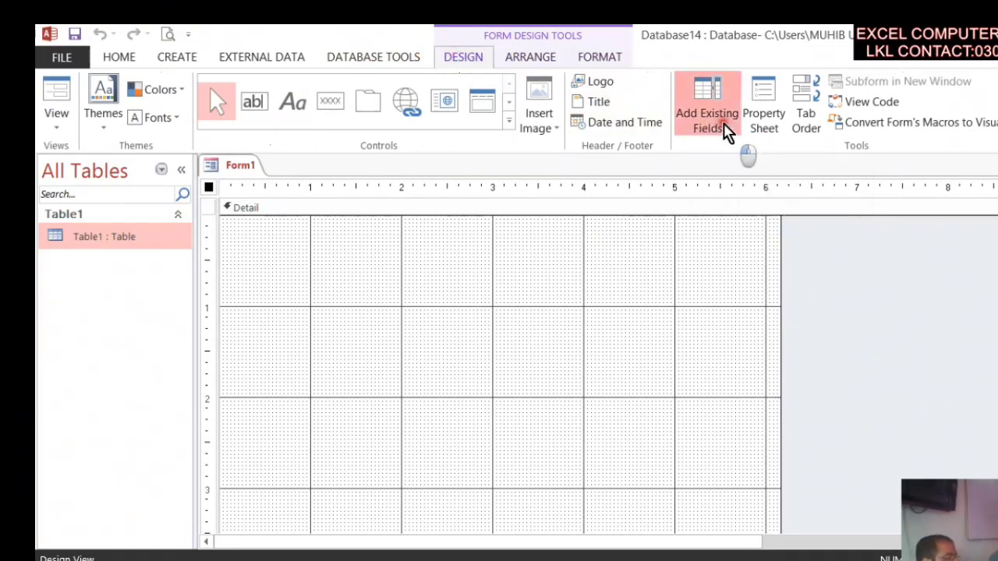
pyautogui.click(897, 244)
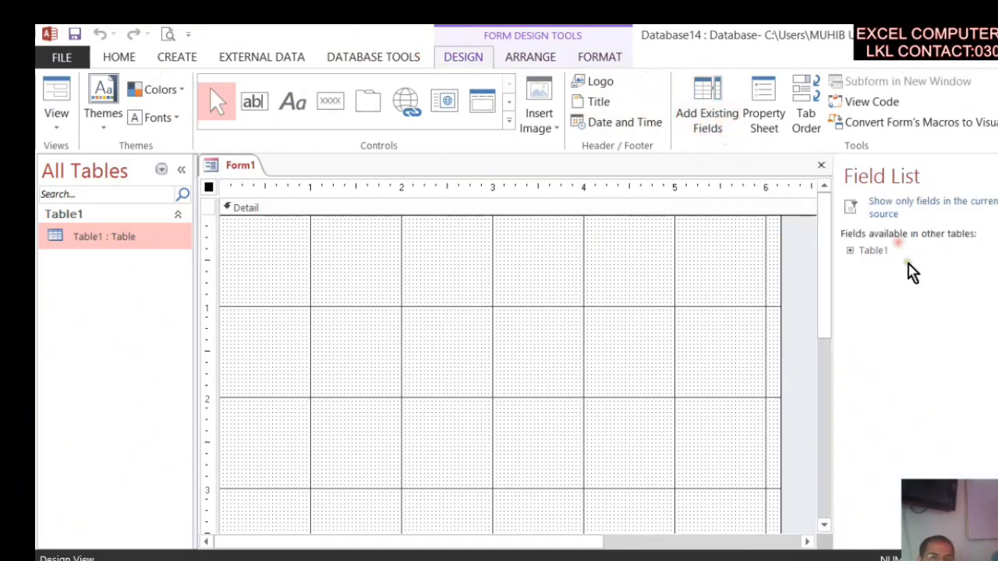
# Step: Add Table1's id, name, program and fee fields to the form and close the field list
pyautogui.click(850, 251)
pyautogui.doubleClick(879, 268)
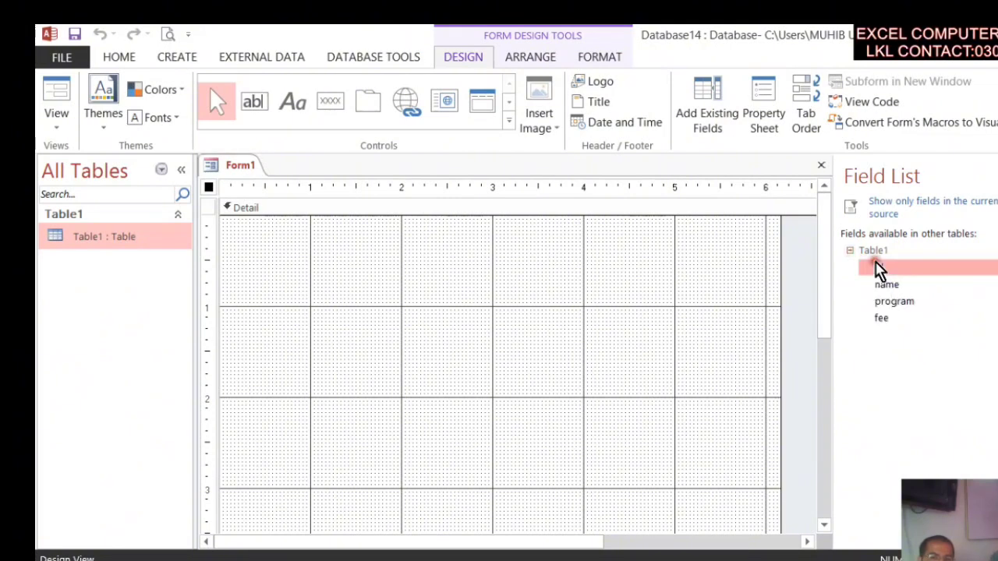
pyautogui.doubleClick(884, 286)
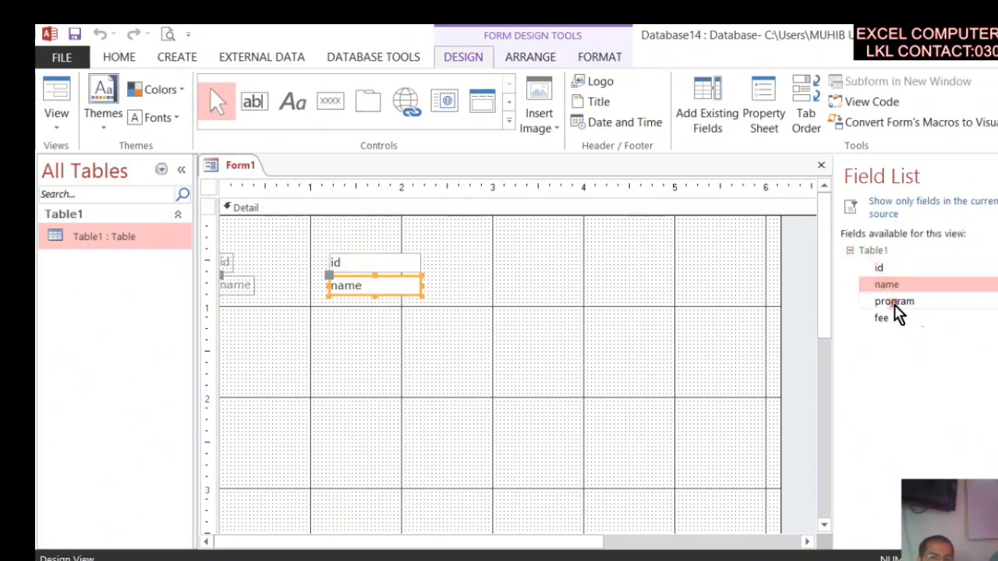
pyautogui.doubleClick(896, 304)
pyautogui.doubleClick(896, 319)
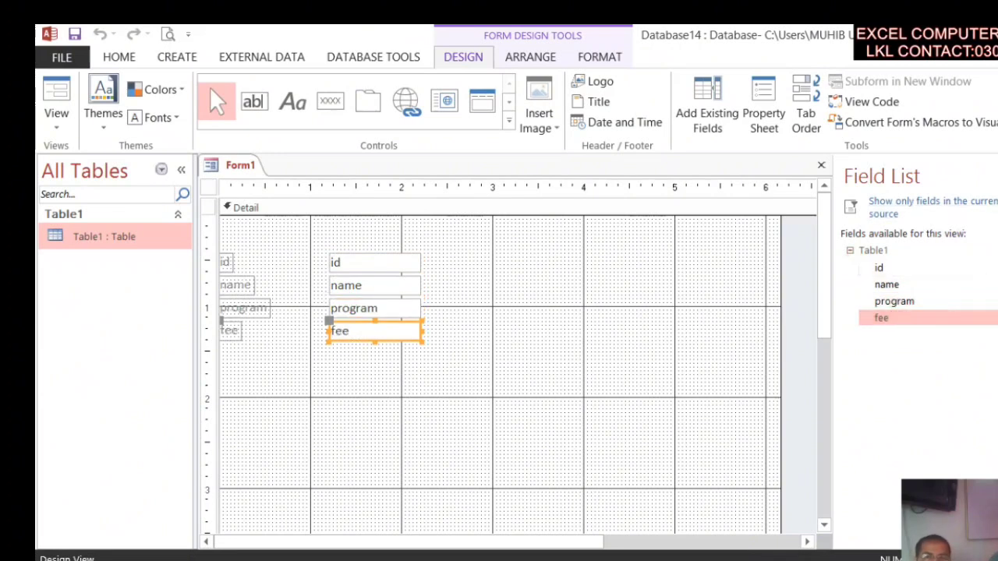
pyautogui.click(996, 175)
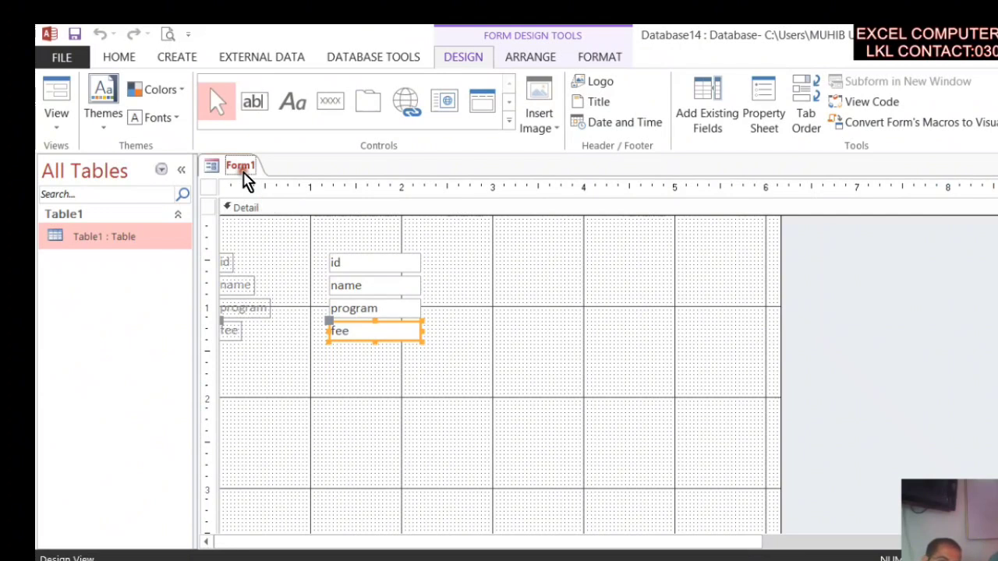
# Step: Switch the new form to Form View and check Table1's datasheet, closing it again
pyautogui.rightClick(243, 170)
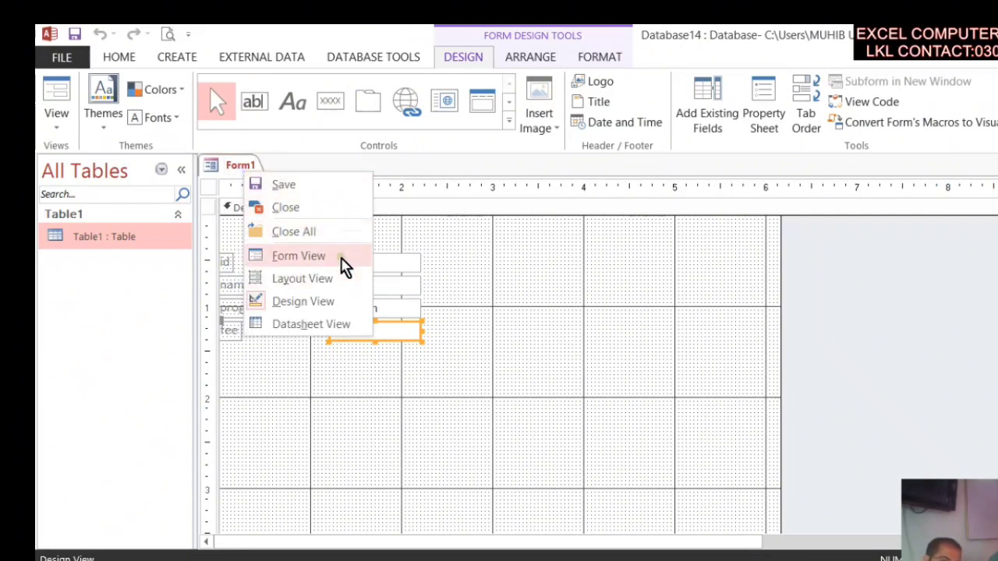
pyautogui.click(340, 257)
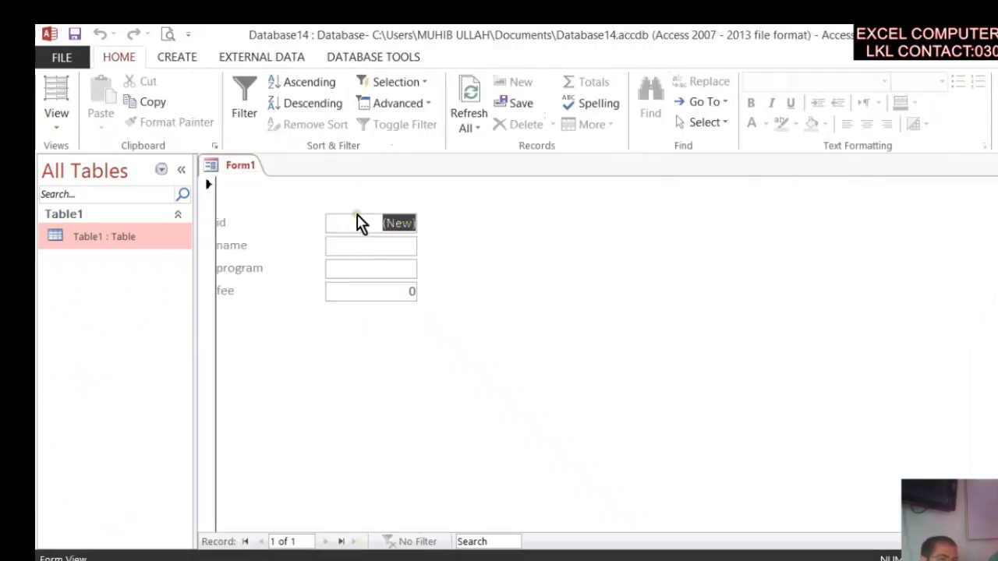
pyautogui.doubleClick(136, 238)
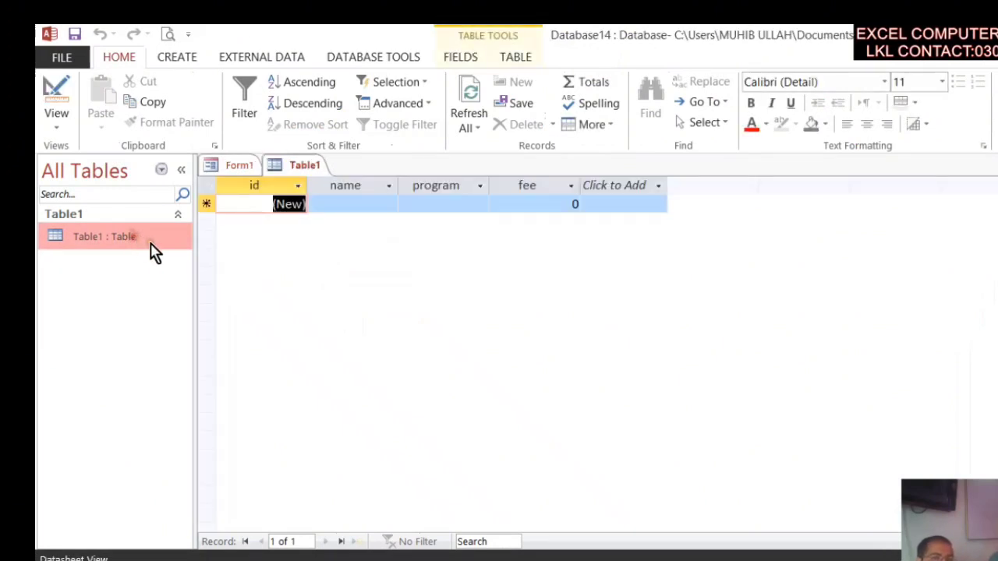
pyautogui.click(995, 165)
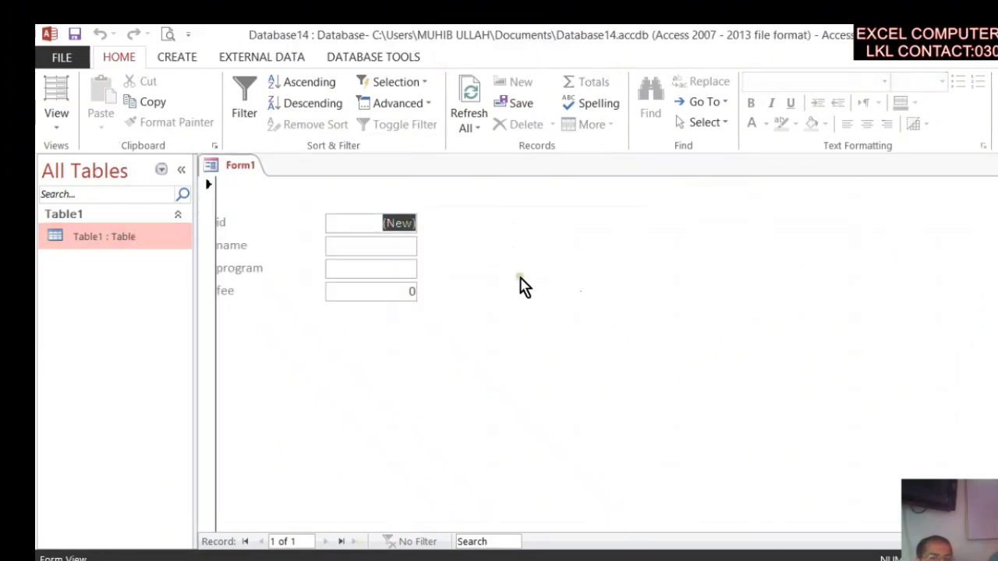
# Step: Enter the first record in the form with the person's name, program word and fee 600
pyautogui.press('Tab')
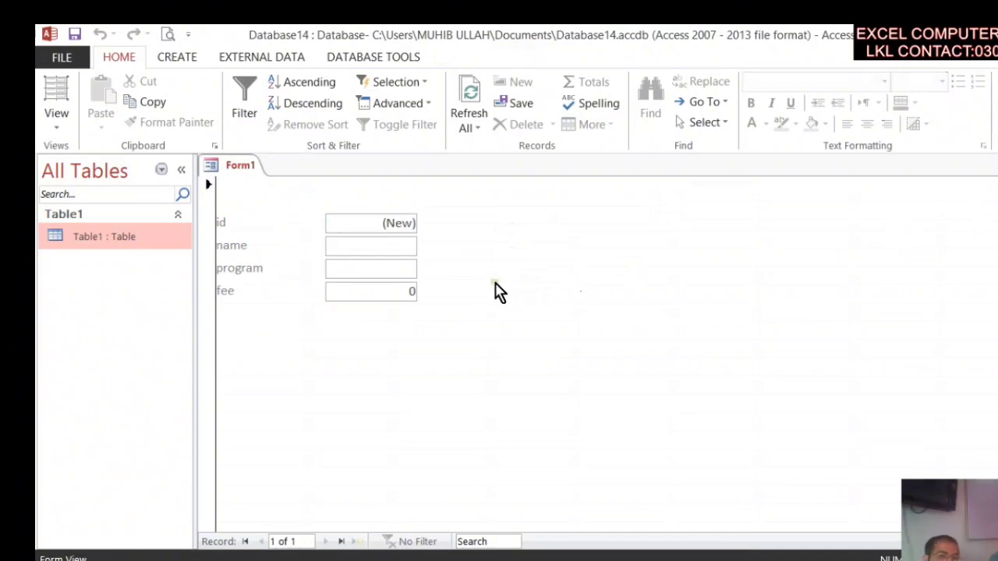
pyautogui.write('sohail')
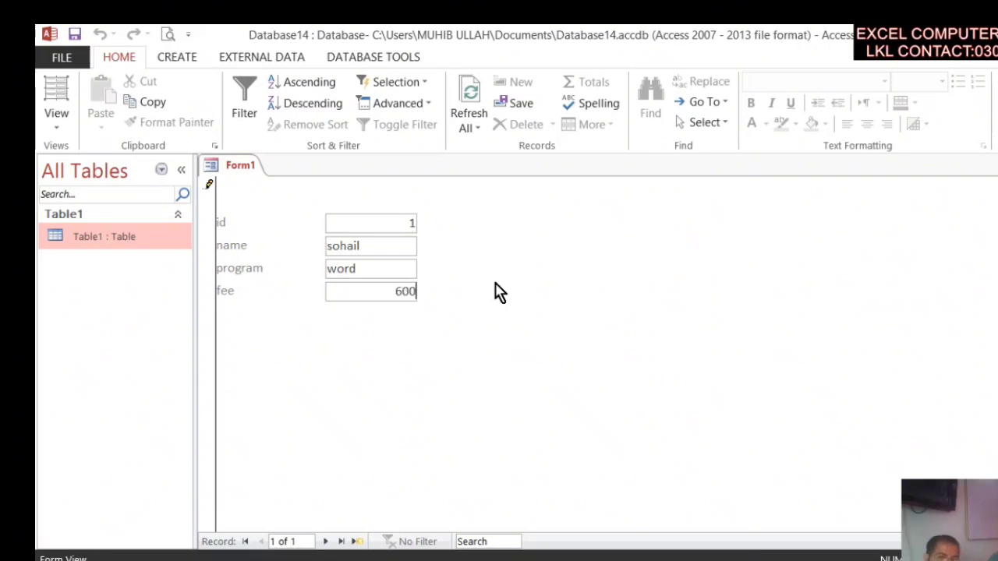
pyautogui.press('Tab')
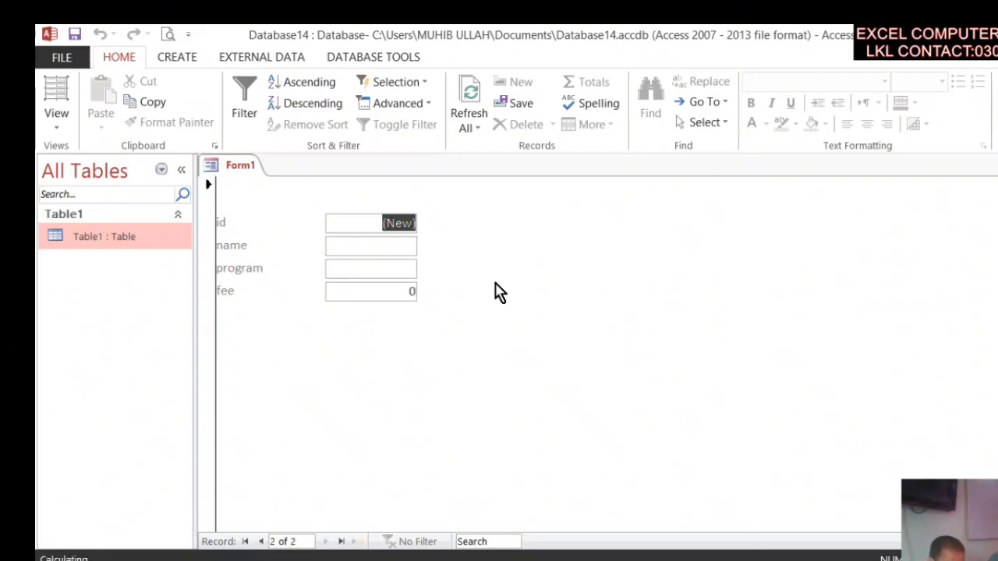
# Step: Enter a second record with the person's name, program excel and fee 900, and open Table1 to check the entries
pyautogui.press('Tab')
pyautogui.write('h')
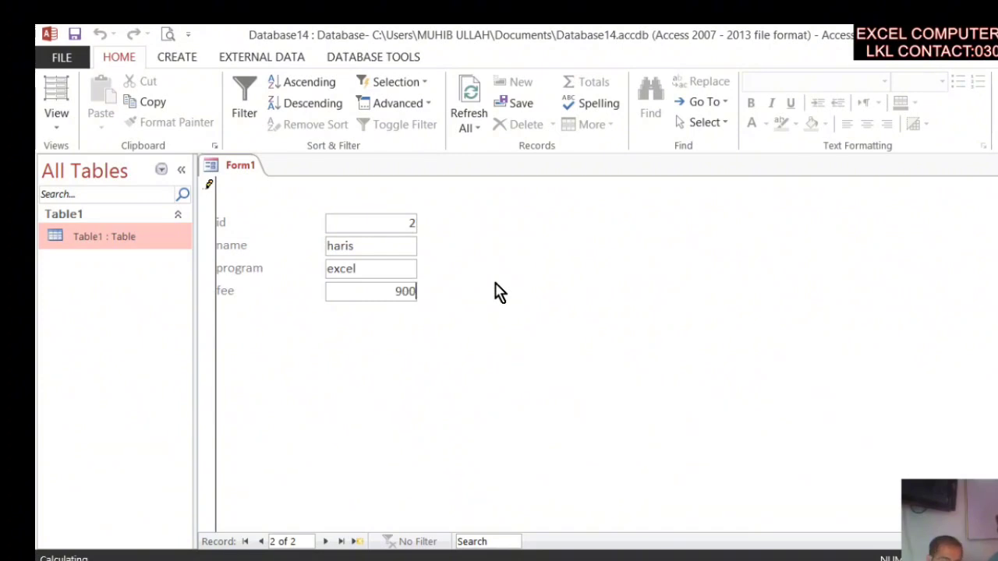
pyautogui.press('Tab')
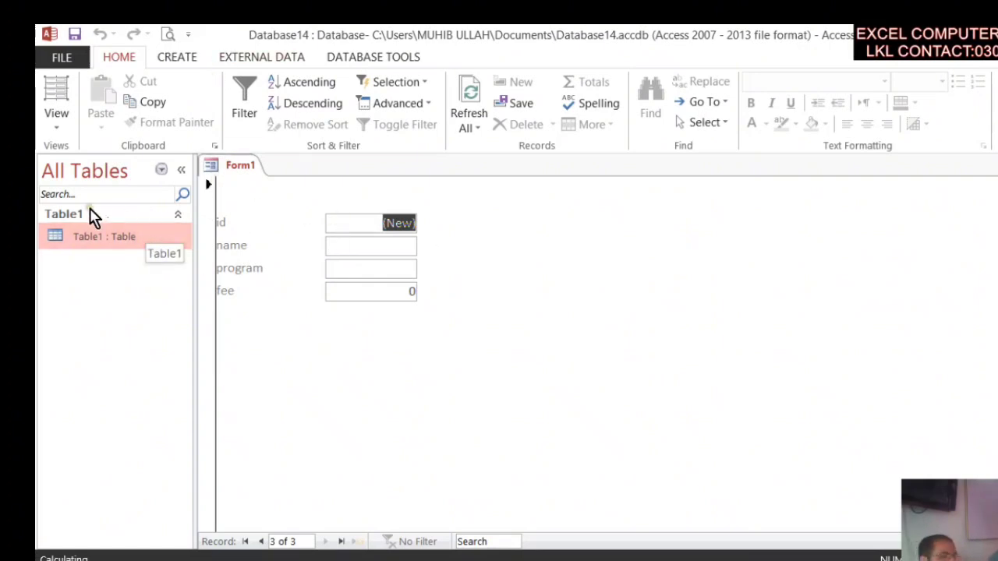
pyautogui.doubleClick(89, 240)
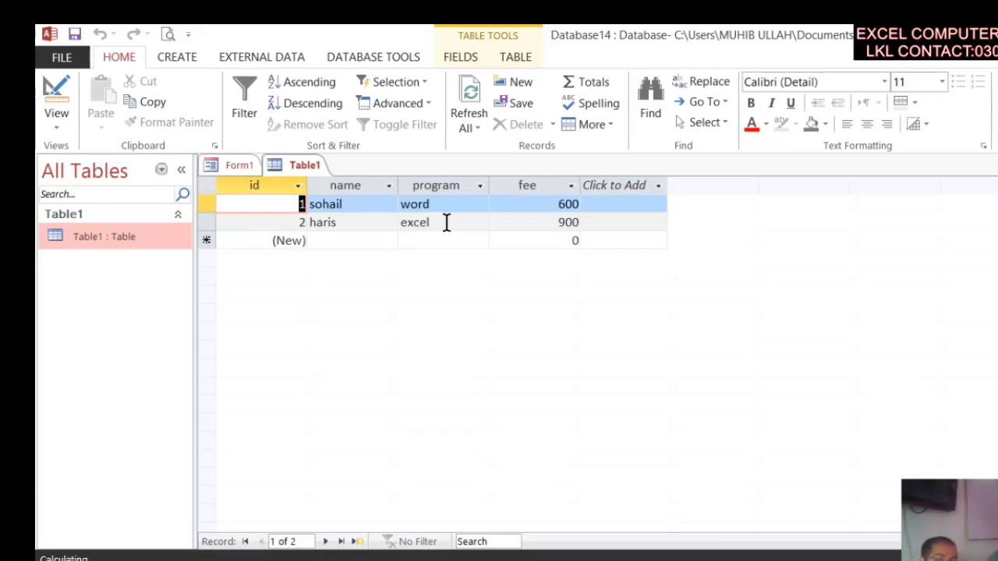
# Step: Close Table1's datasheet and the data entry form, saving the form as form 2
pyautogui.hotkey('ctrl', 'w')
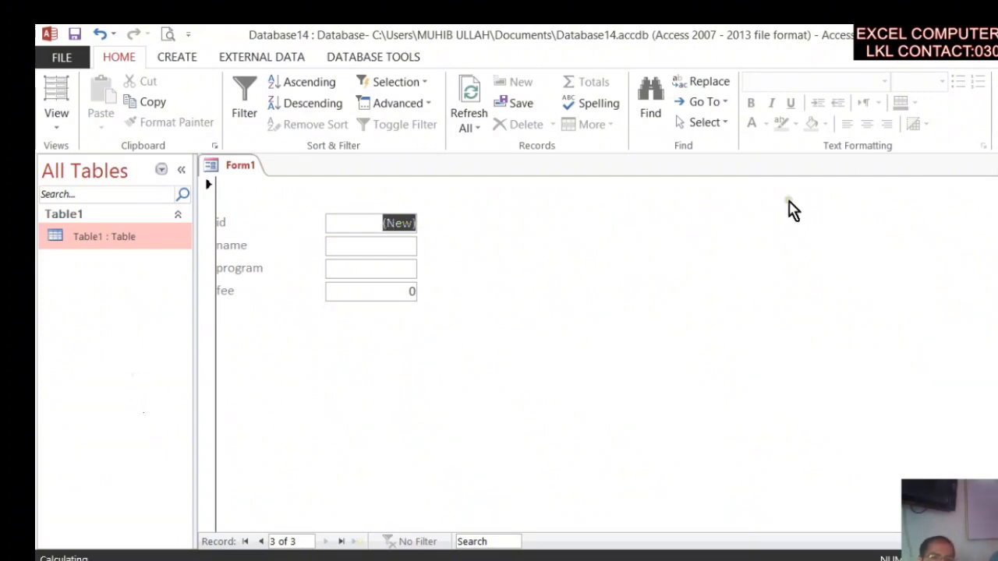
pyautogui.click(477, 365)
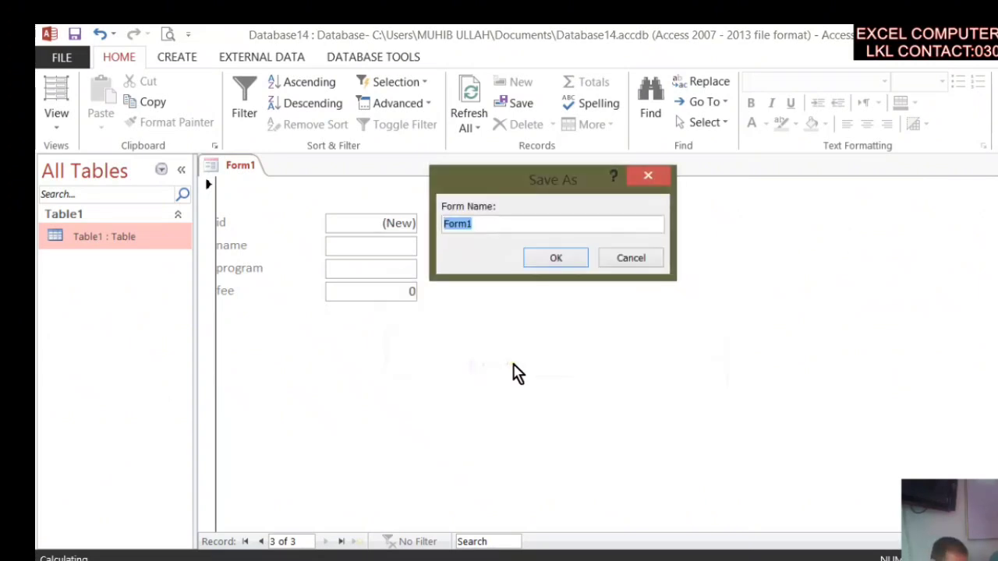
pyautogui.press('BackSpace')
pyautogui.write('fp')
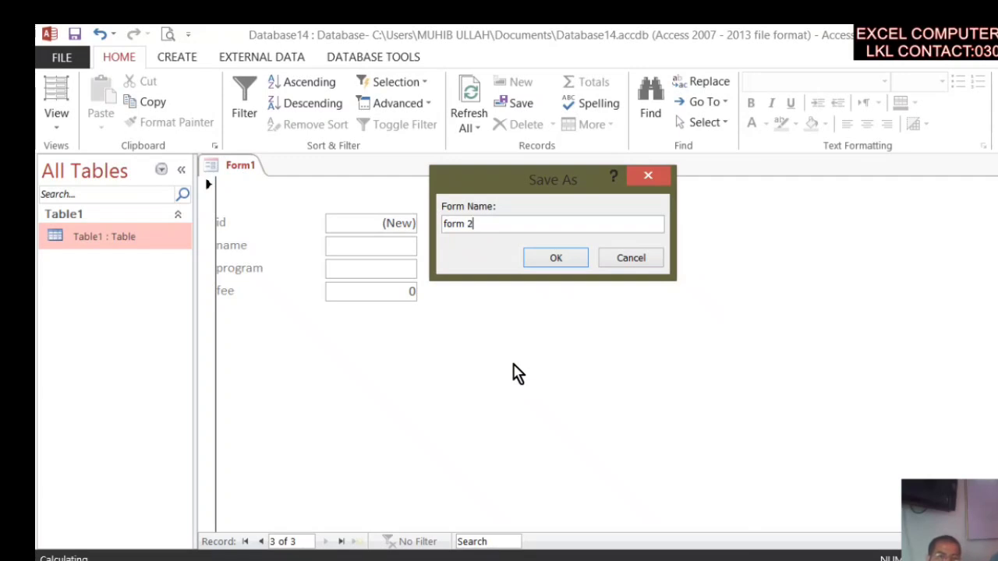
pyautogui.press('Return')
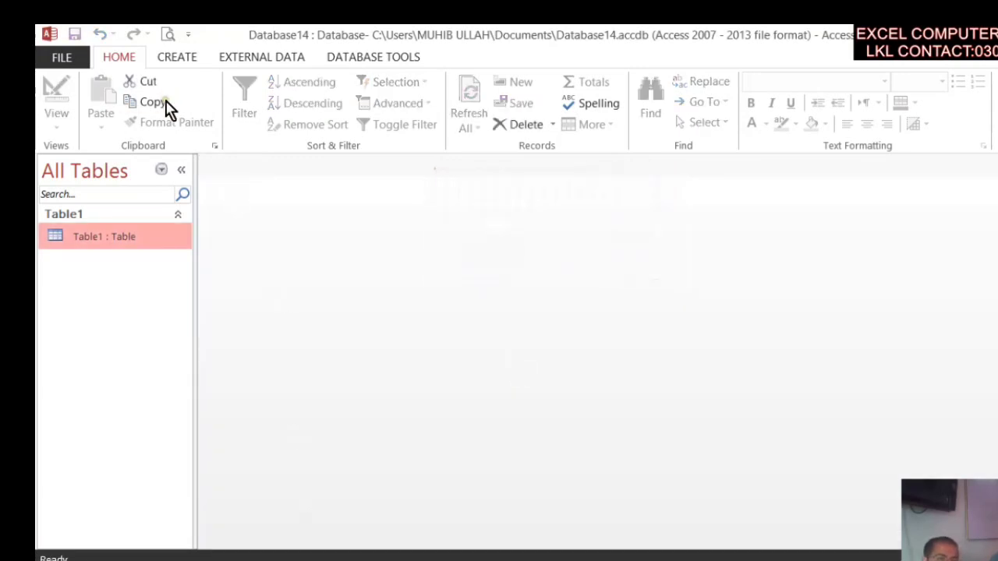
# Step: Group the navigation pane by Object Type and return it to Tables and Related Views
pyautogui.click(160, 170)
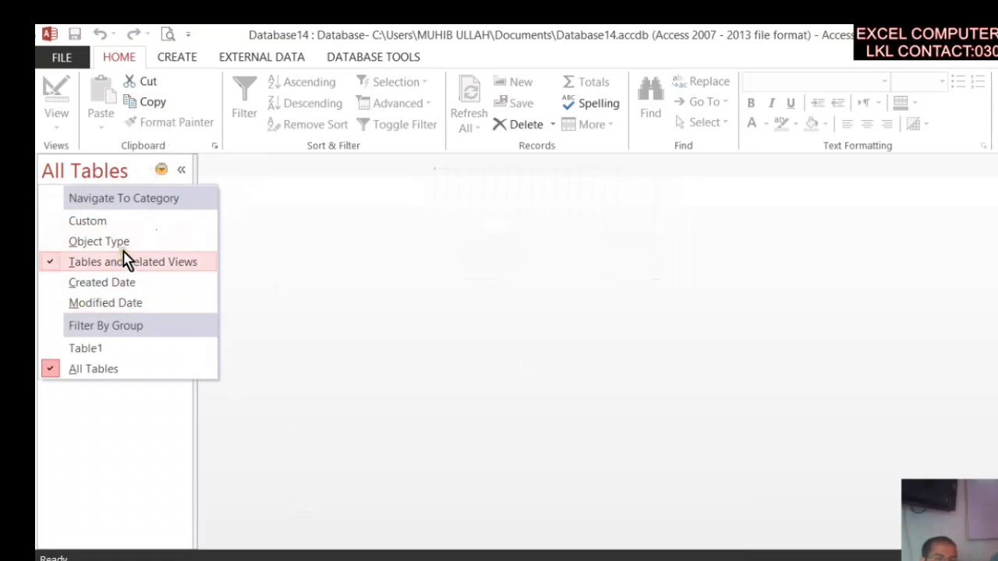
pyautogui.click(122, 243)
pyautogui.click(161, 169)
pyautogui.click(162, 265)
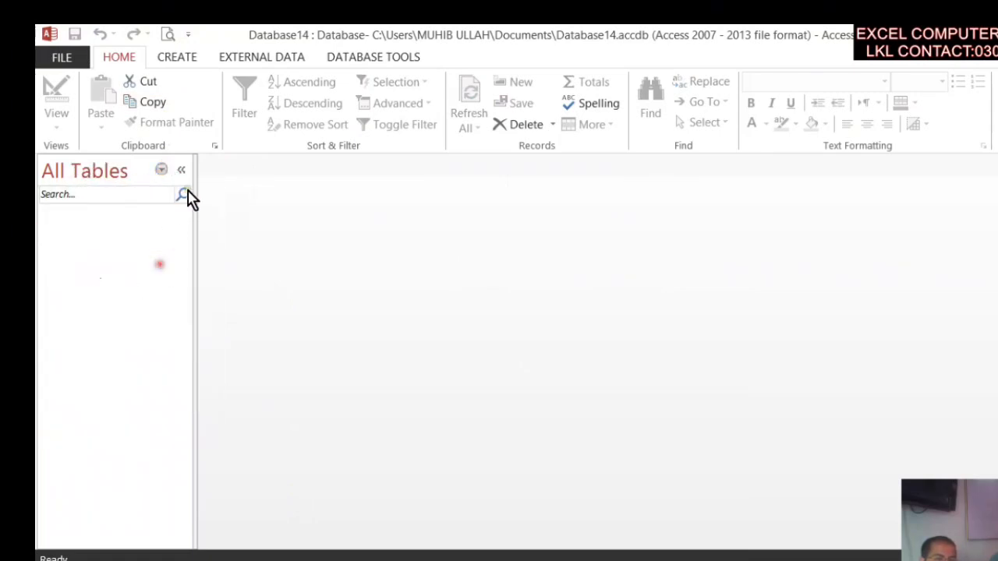
# Step: Create a blank form and add Table1's id, name, program and fee fields to it
pyautogui.click(176, 59)
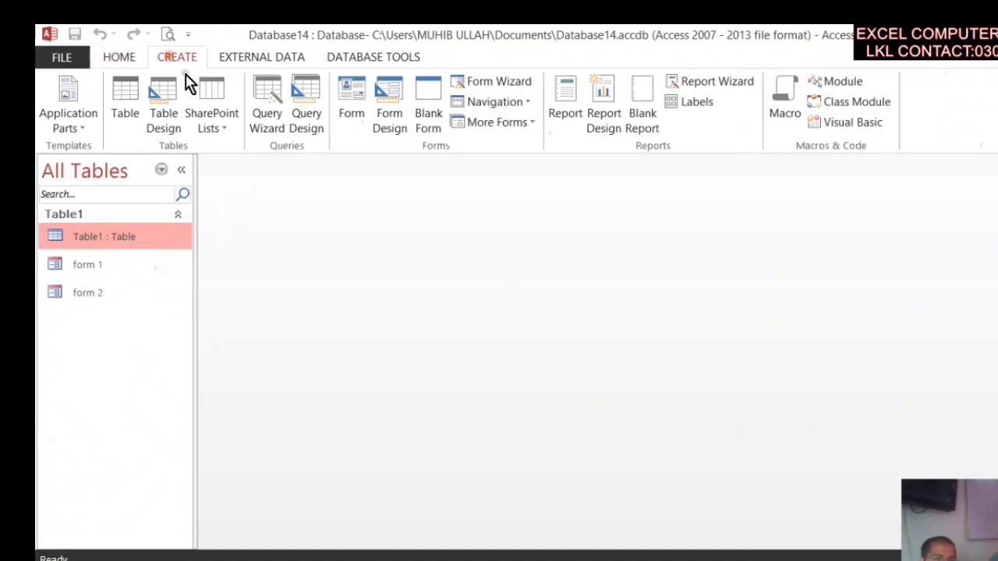
pyautogui.click(431, 128)
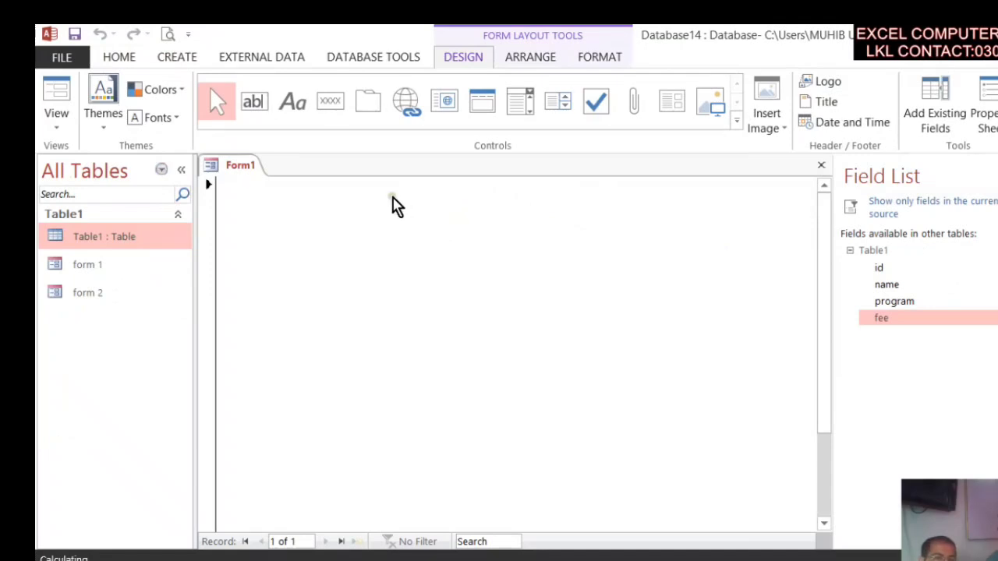
pyautogui.click(879, 269)
pyautogui.doubleClick(879, 269)
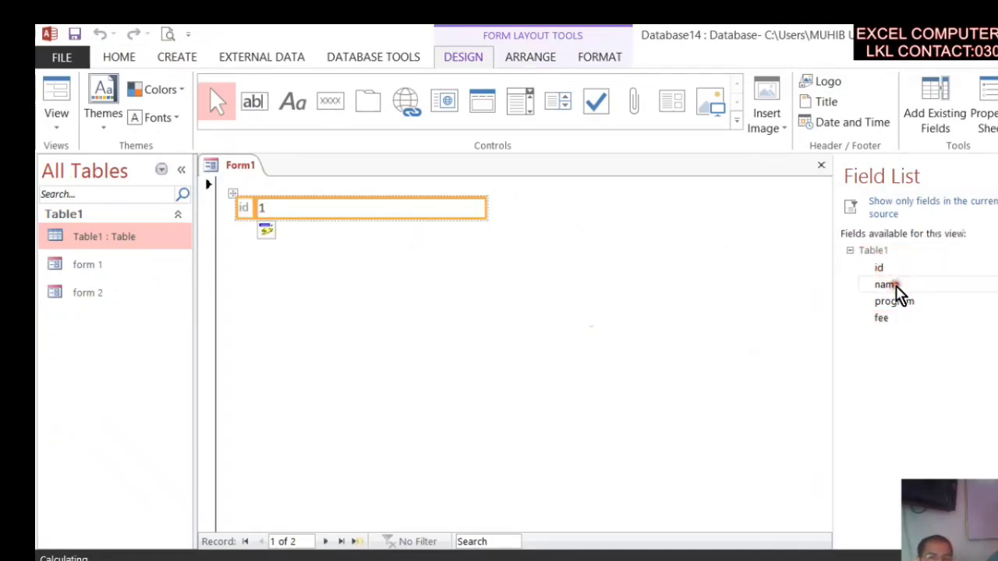
pyautogui.doubleClick(894, 287)
pyautogui.doubleClick(900, 302)
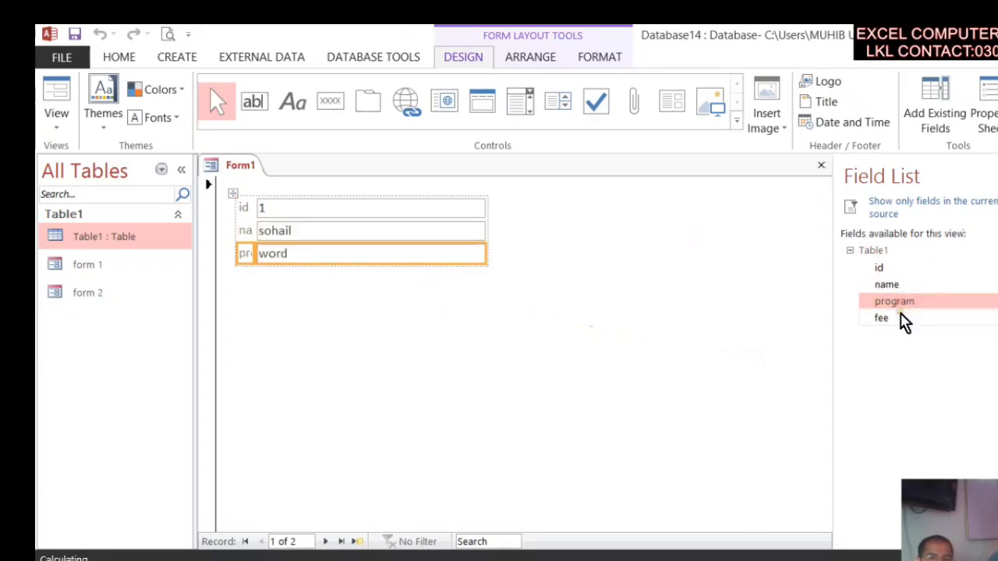
pyautogui.doubleClick(901, 317)
# Step: Widen the form's text boxes and rearrange the id and name controls within the layout
pyautogui.moveTo(484, 281); pyautogui.dragTo(635, 277)
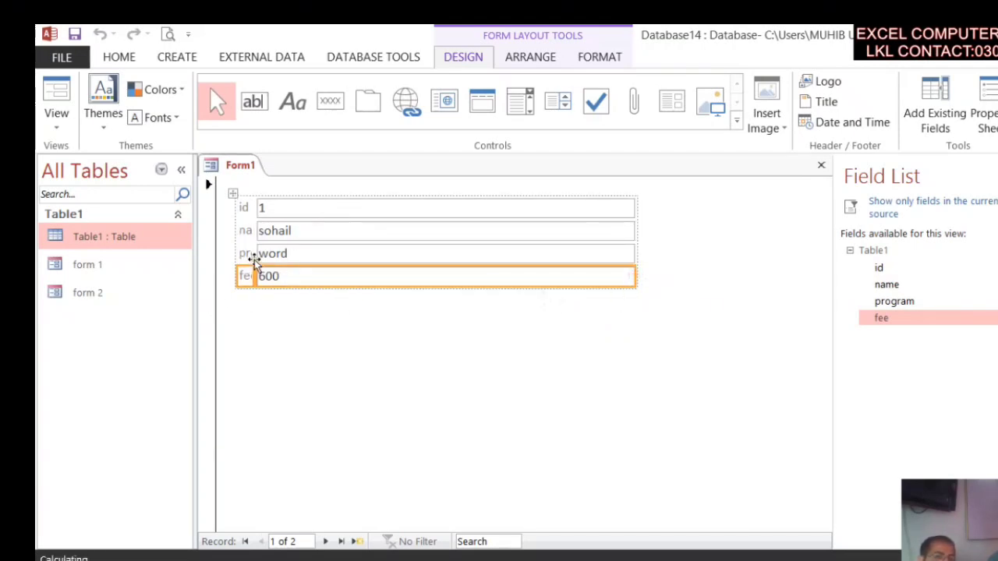
pyautogui.moveTo(256, 229); pyautogui.dragTo(285, 252)
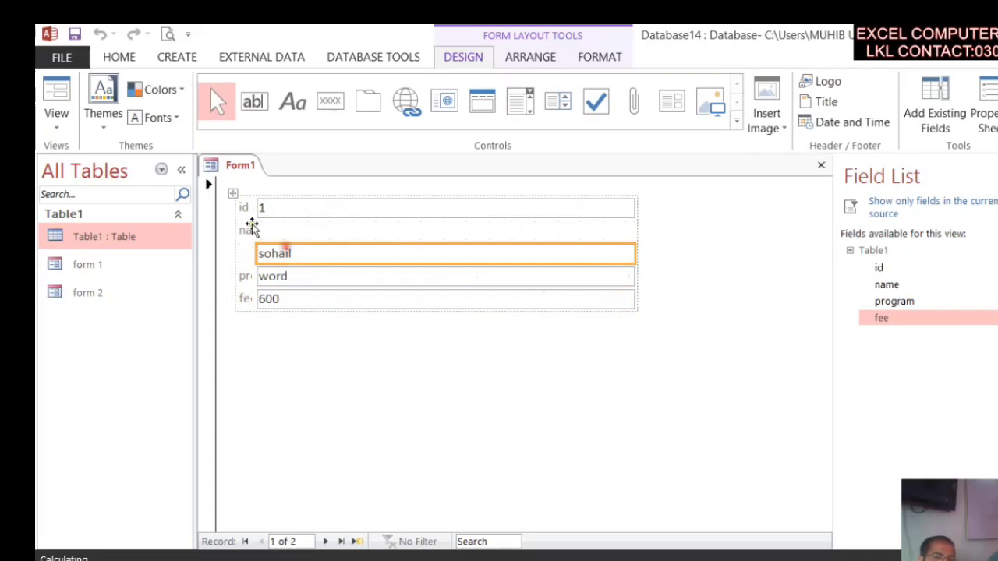
pyautogui.moveTo(252, 209); pyautogui.dragTo(350, 239)
pyautogui.click(289, 216)
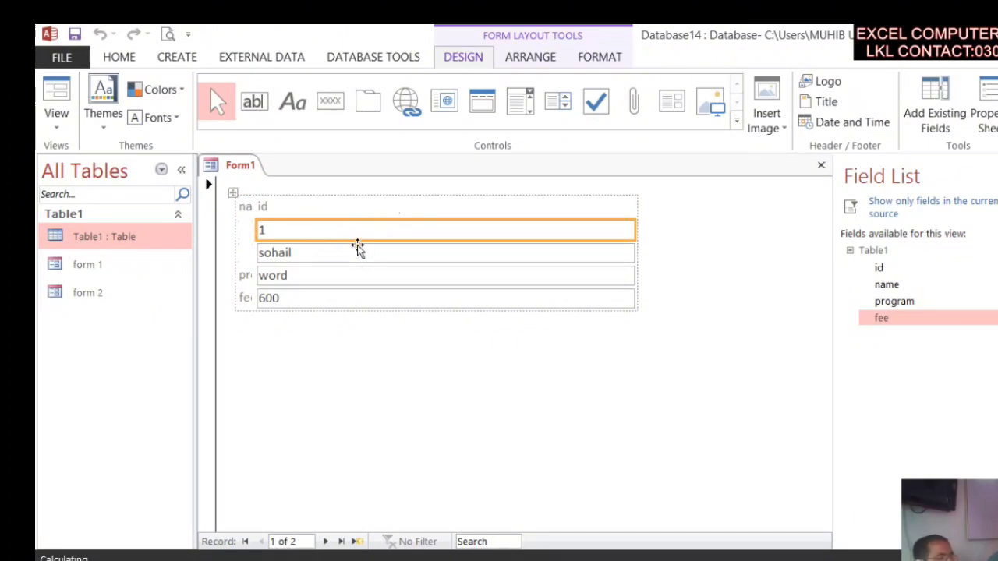
# Step: Hide the field list and close the form, saving it as blank form 3
pyautogui.hotkey('alt', 'F8')
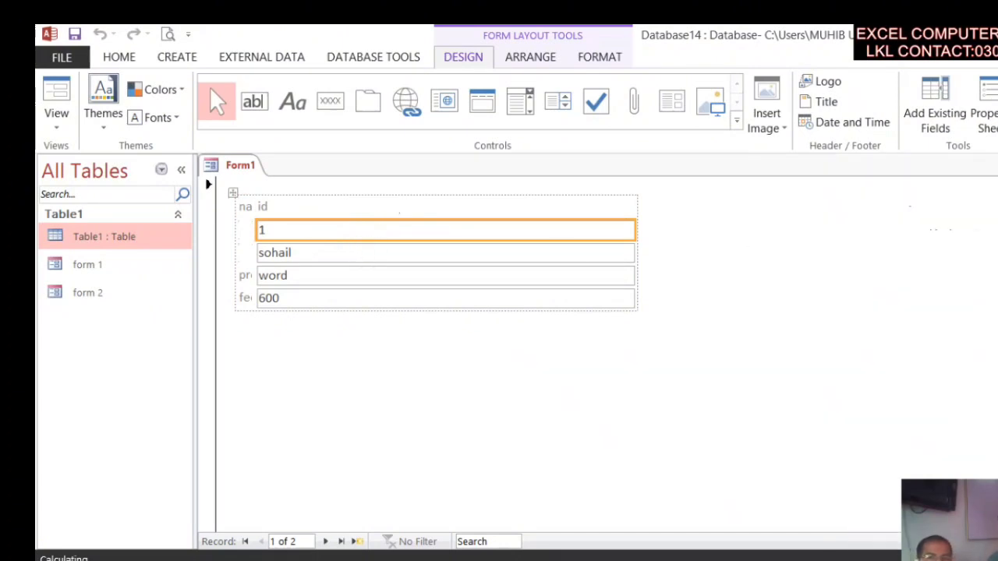
pyautogui.hotkey('ctrl', 'w')
pyautogui.click(489, 359)
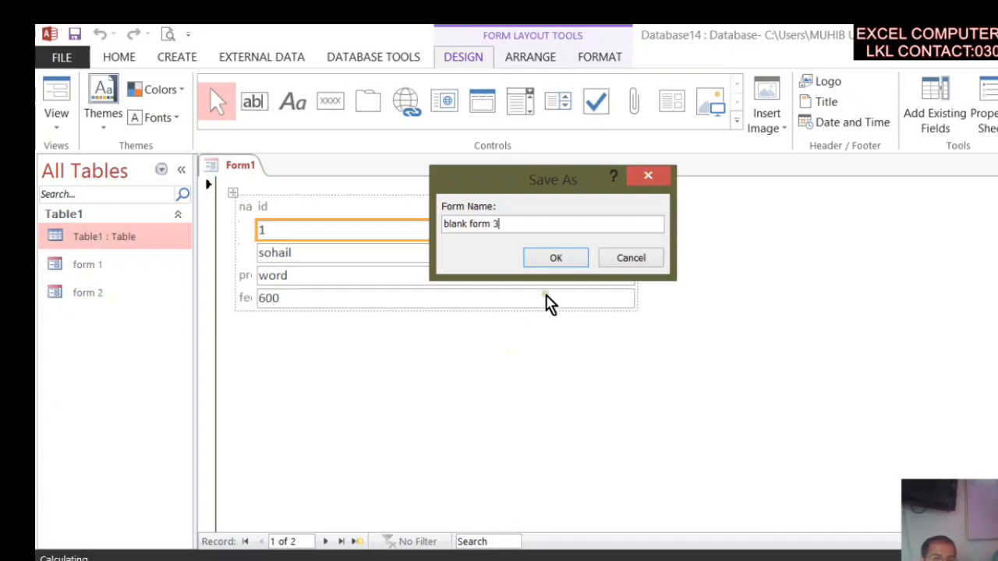
pyautogui.click(555, 261)
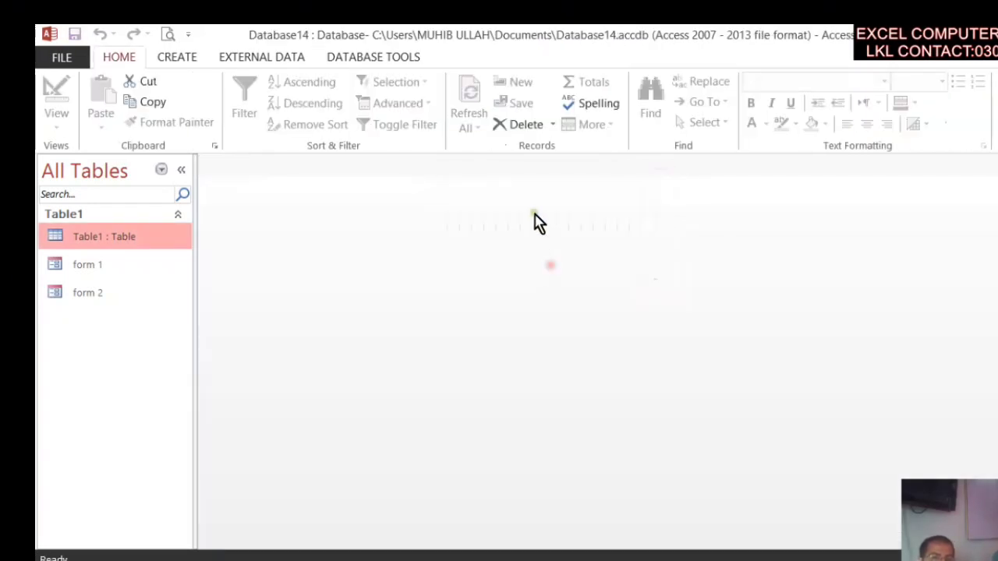
# Step: Create a form with the Form Wizard using all Table1 fields, the Columnar layout and the title Table1
pyautogui.click(181, 59)
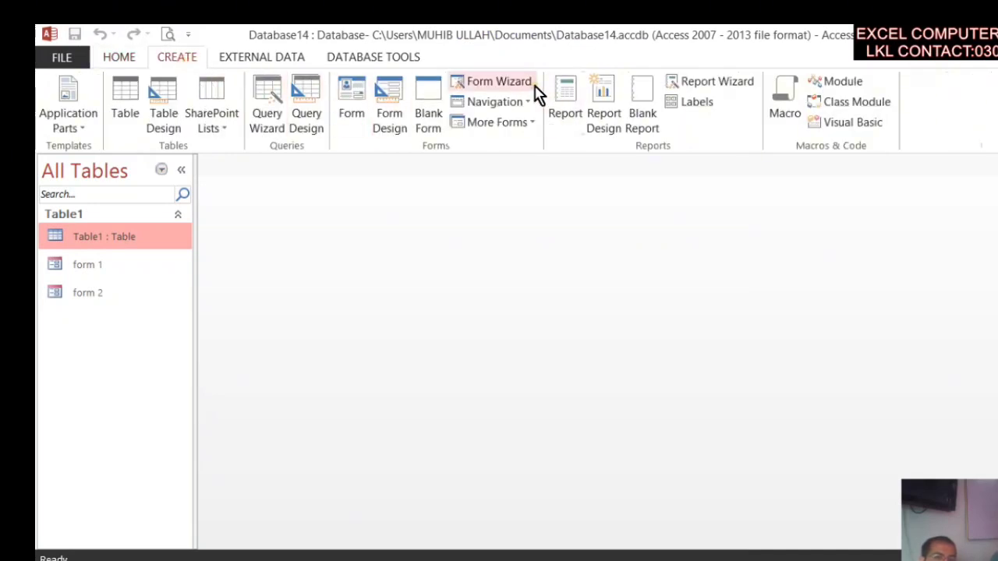
pyautogui.click(499, 81)
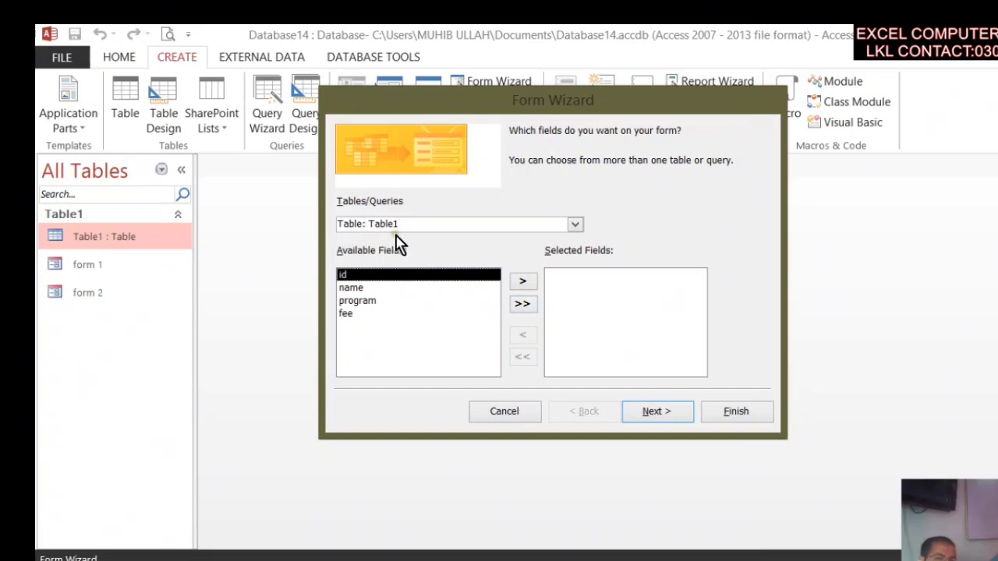
pyautogui.click(581, 224)
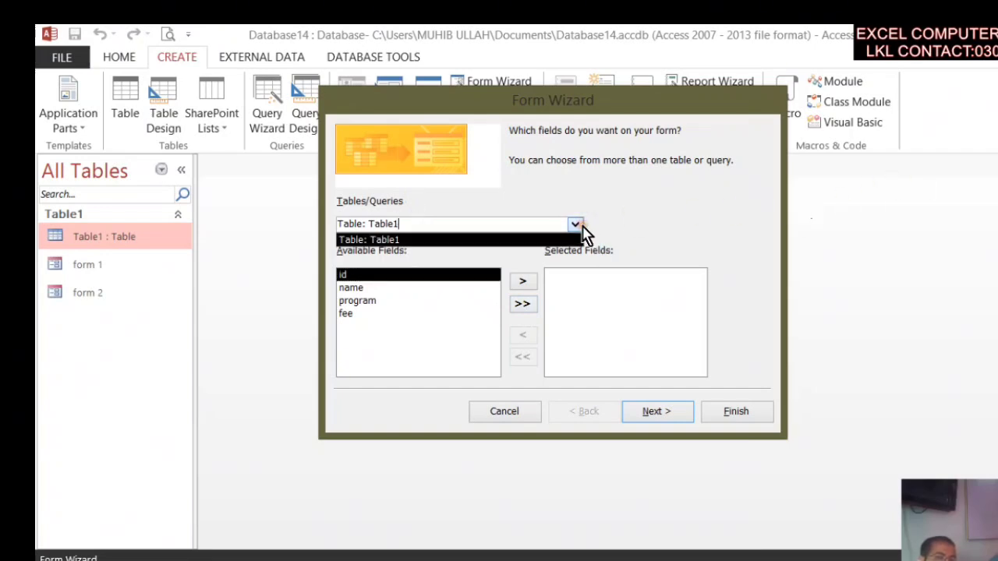
pyautogui.click(583, 226)
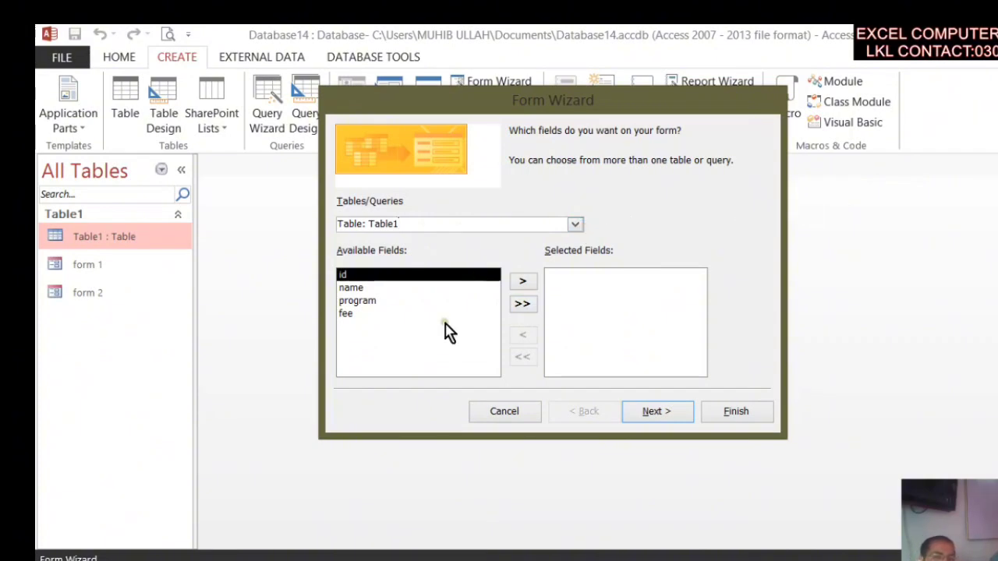
pyautogui.click(522, 304)
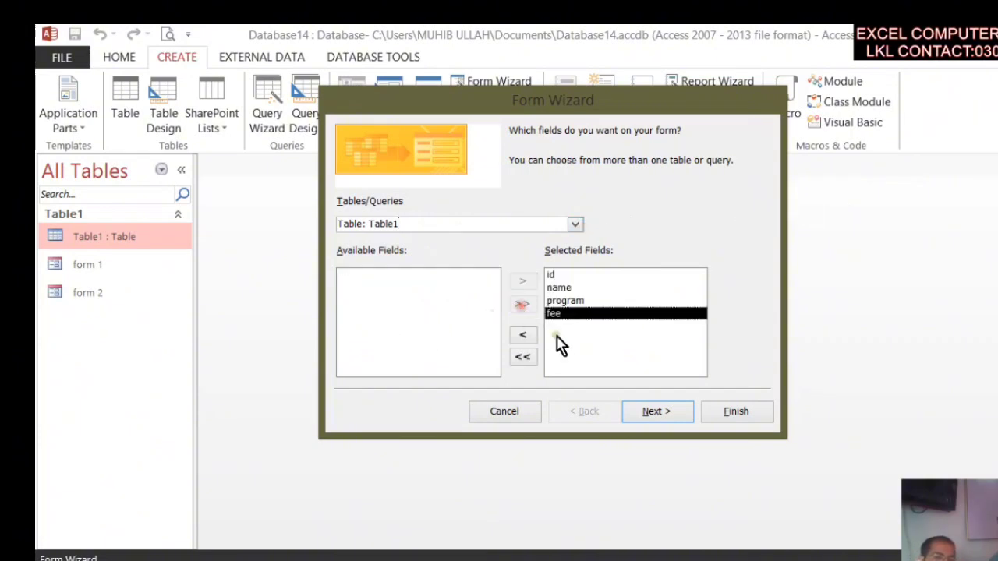
pyautogui.click(665, 413)
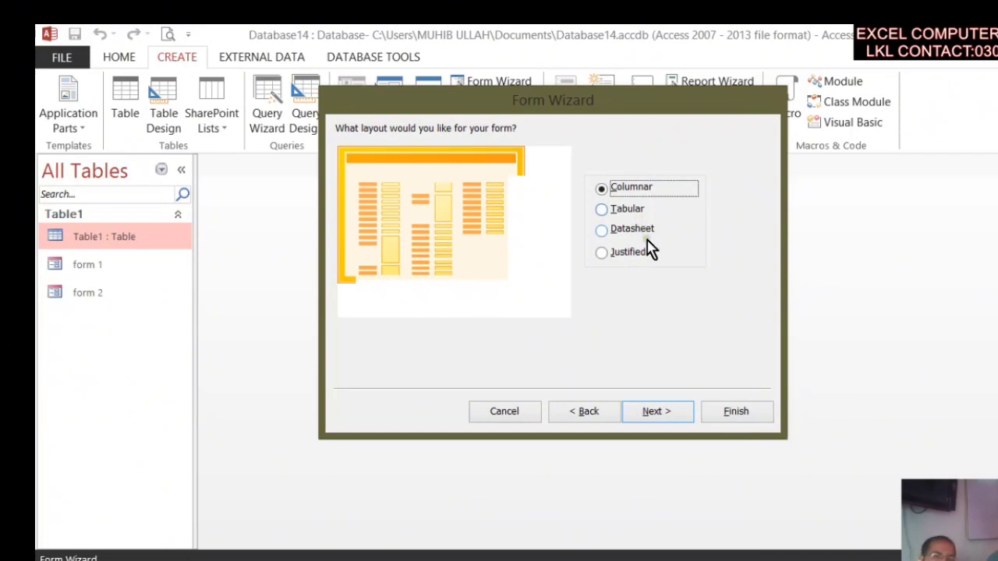
pyautogui.click(652, 413)
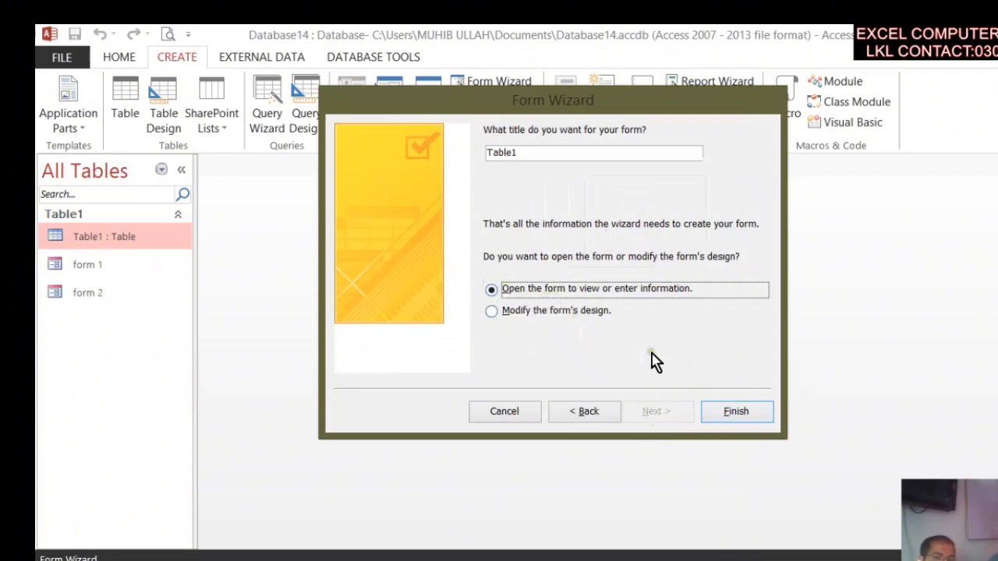
pyautogui.click(731, 415)
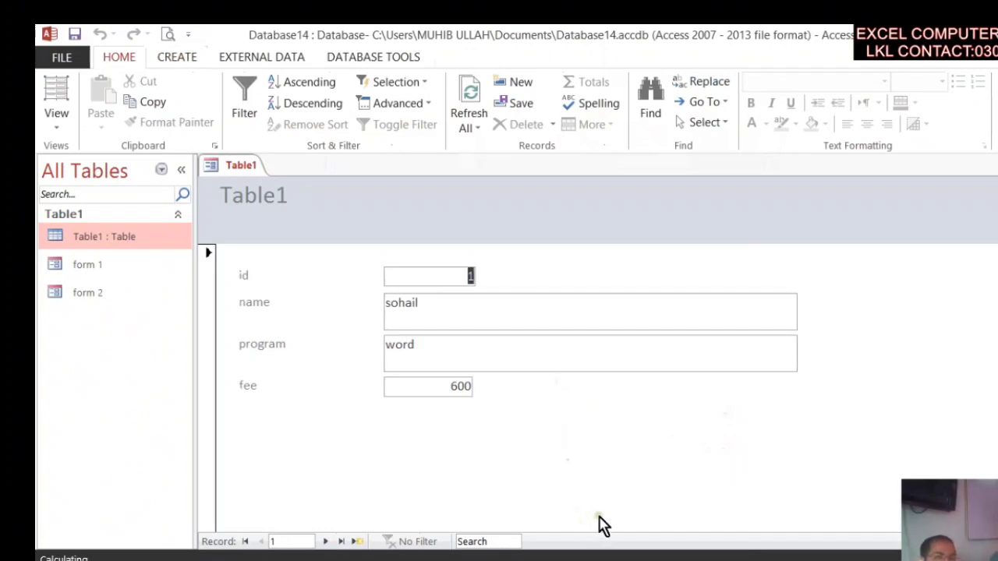
# Step: Look over the program and name fields of the wizard-built form and close it
pyautogui.click(566, 346)
pyautogui.click(569, 303)
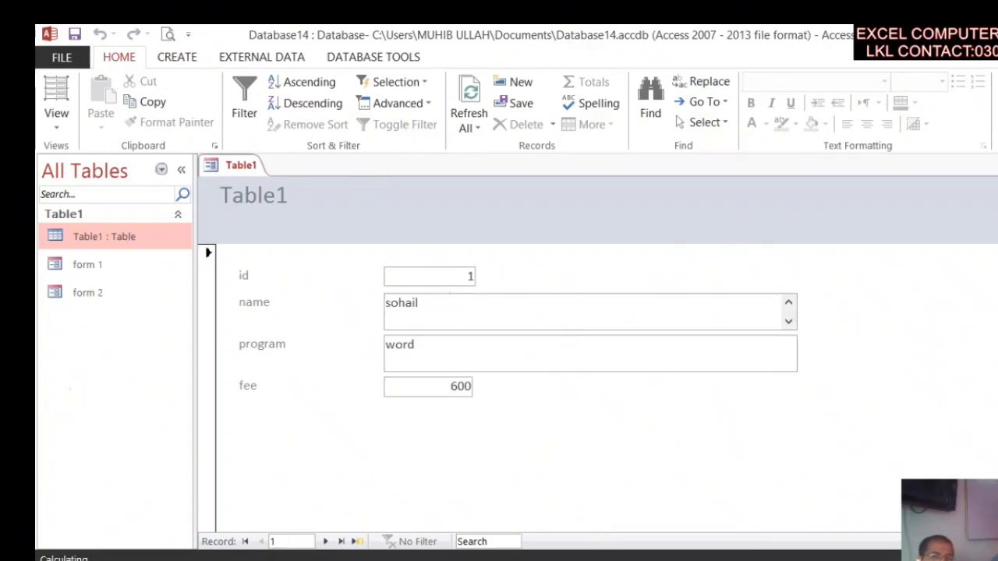
pyautogui.click(995, 165)
# Step: Group the navigation pane by Object Type and look through the forms, selecting the Table1 form
pyautogui.click(164, 160)
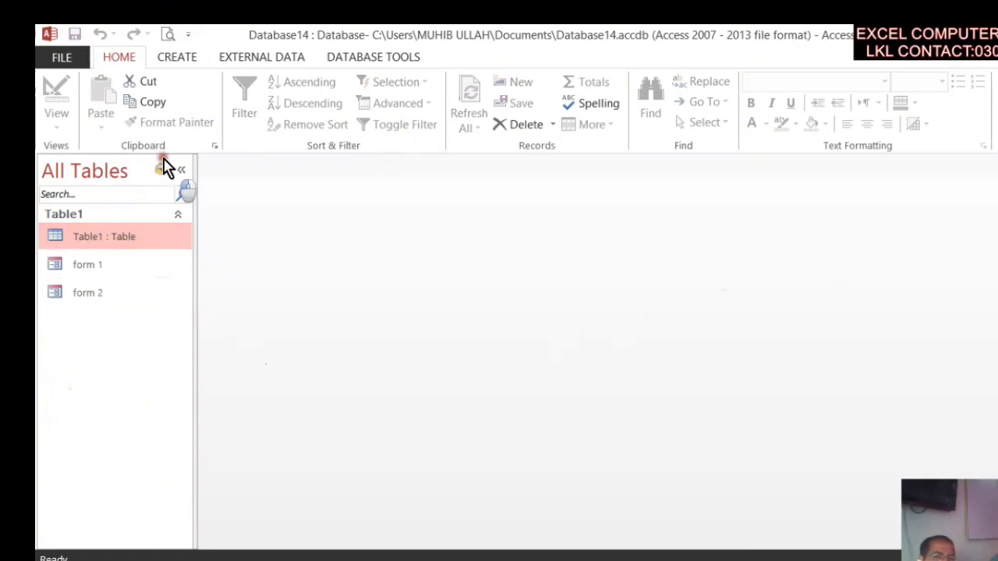
pyautogui.click(125, 241)
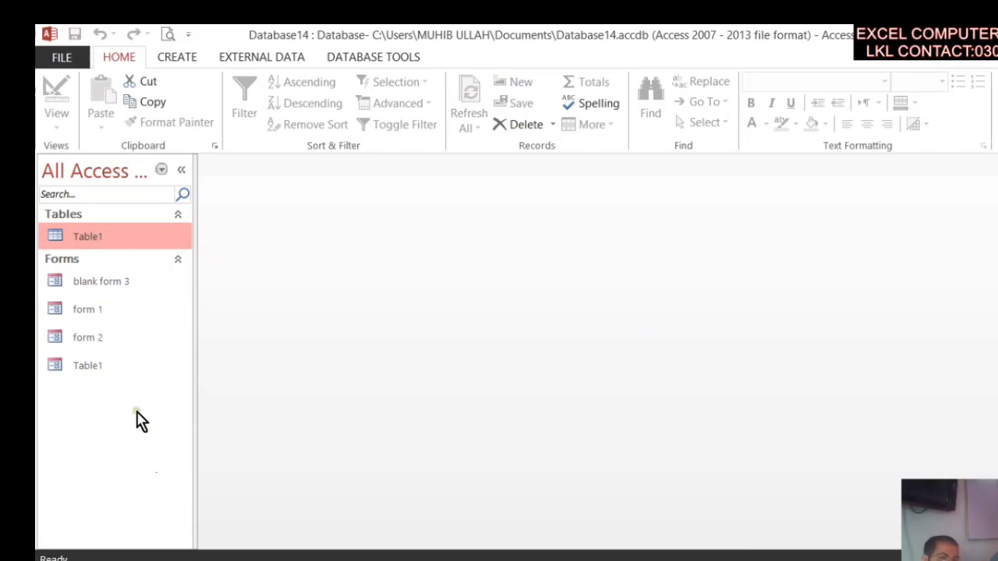
pyautogui.click(129, 366)
pyautogui.click(134, 282)
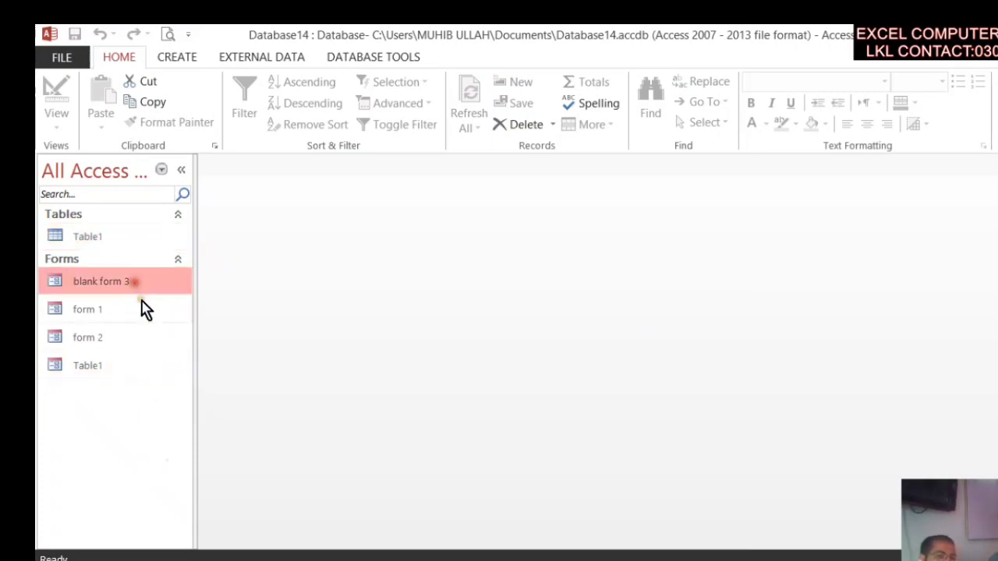
pyautogui.click(146, 371)
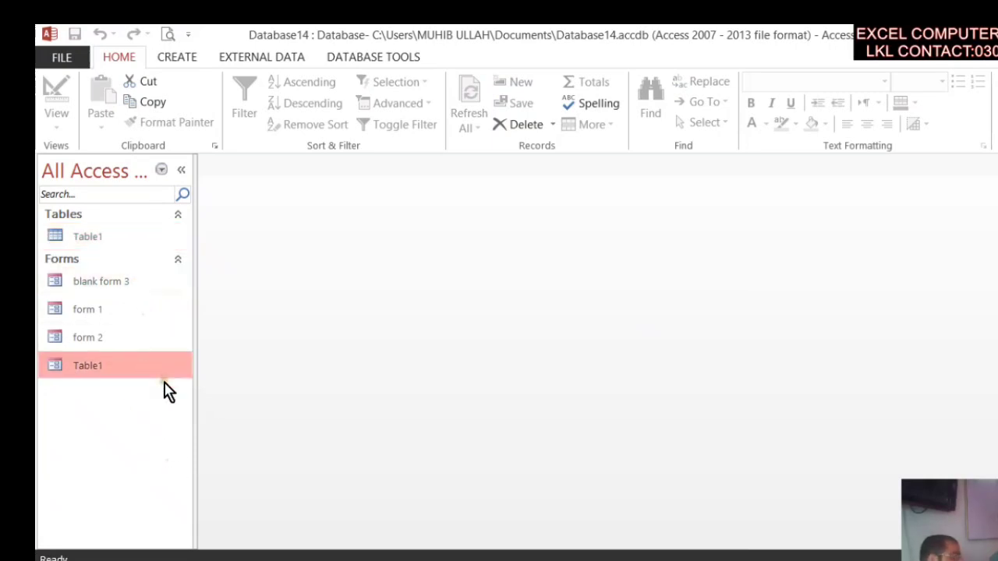
# Step: Open the Table1 form, examine its layout in Design View and close it
pyautogui.doubleClick(154, 363)
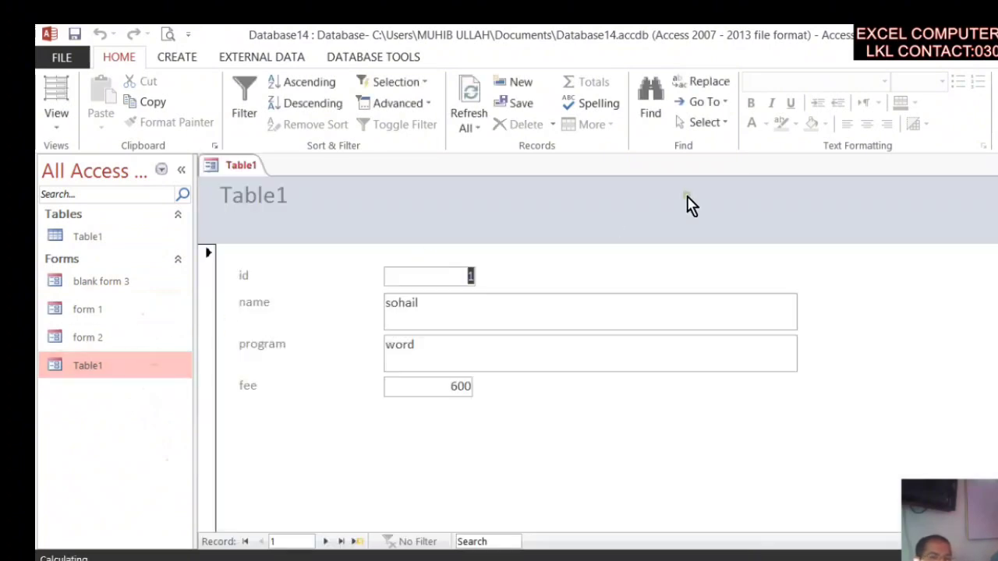
pyautogui.rightClick(228, 168)
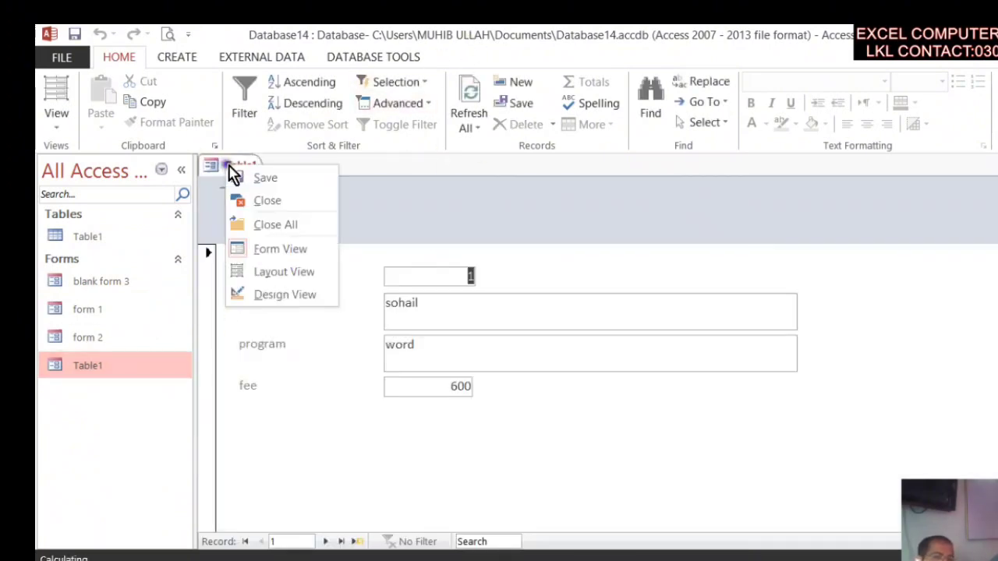
pyautogui.click(284, 295)
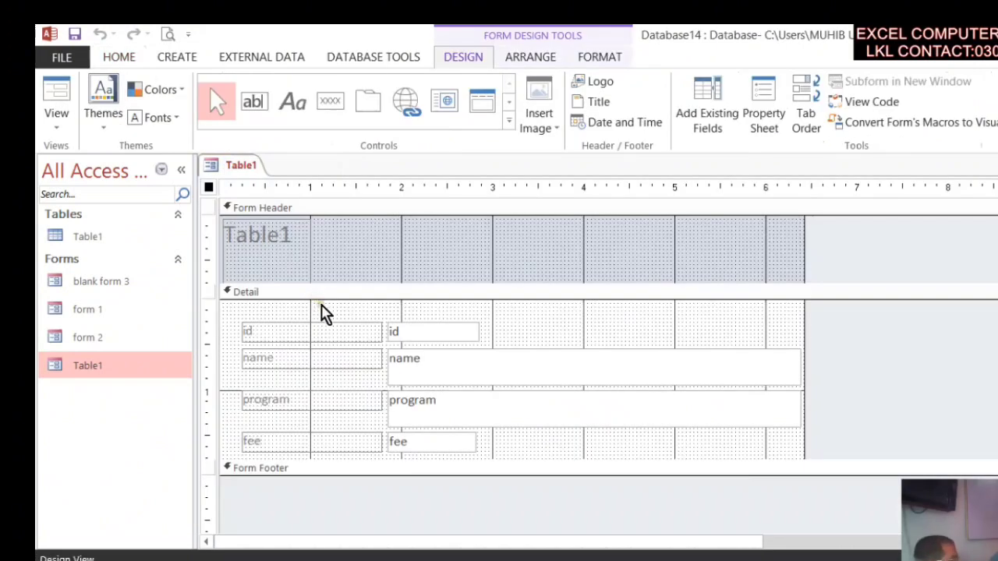
pyautogui.click(997, 165)
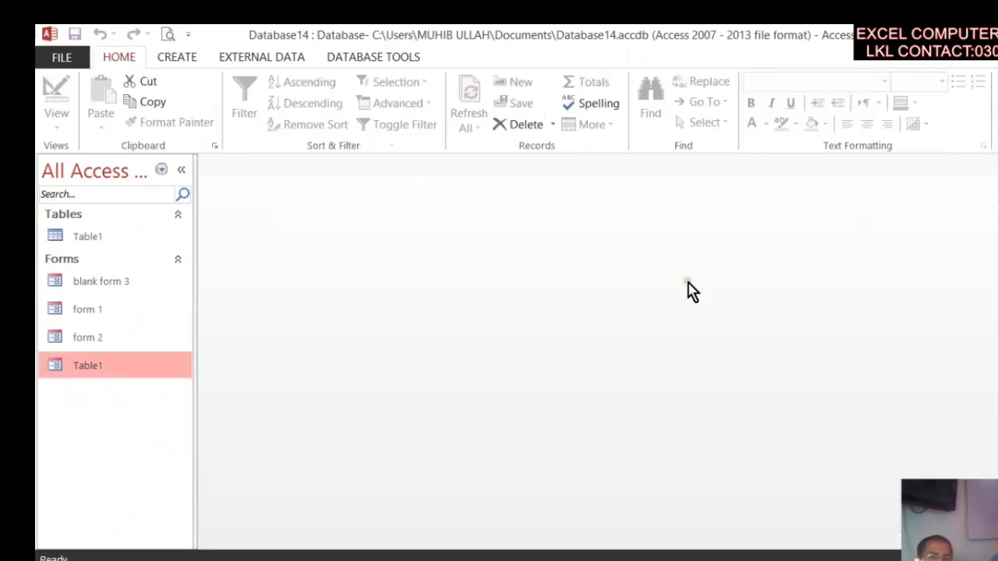
# Step: Create a Navigation form with the Horizontal Tabs layout, with the Table1 table selected
pyautogui.click(119, 238)
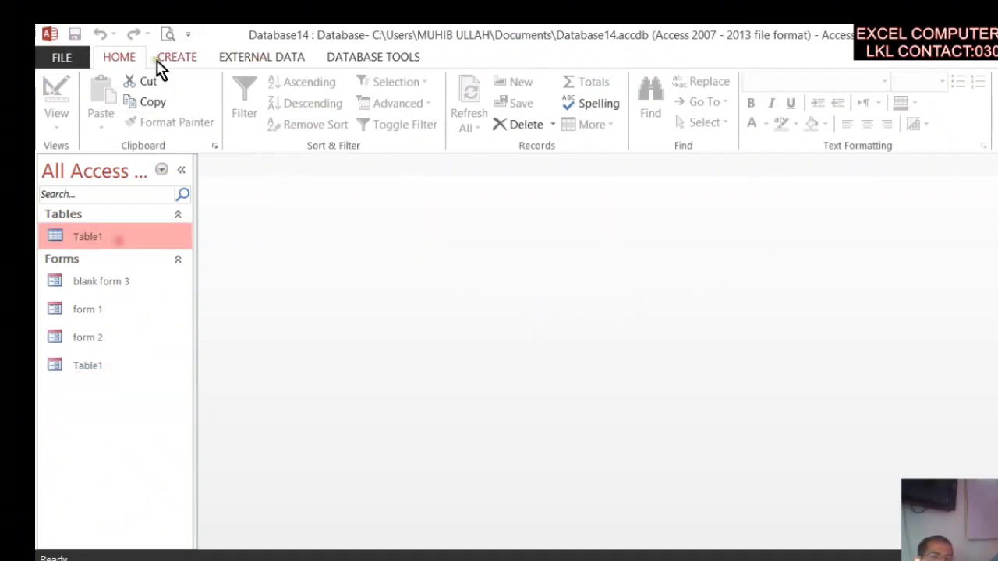
pyautogui.click(160, 61)
pyautogui.click(526, 108)
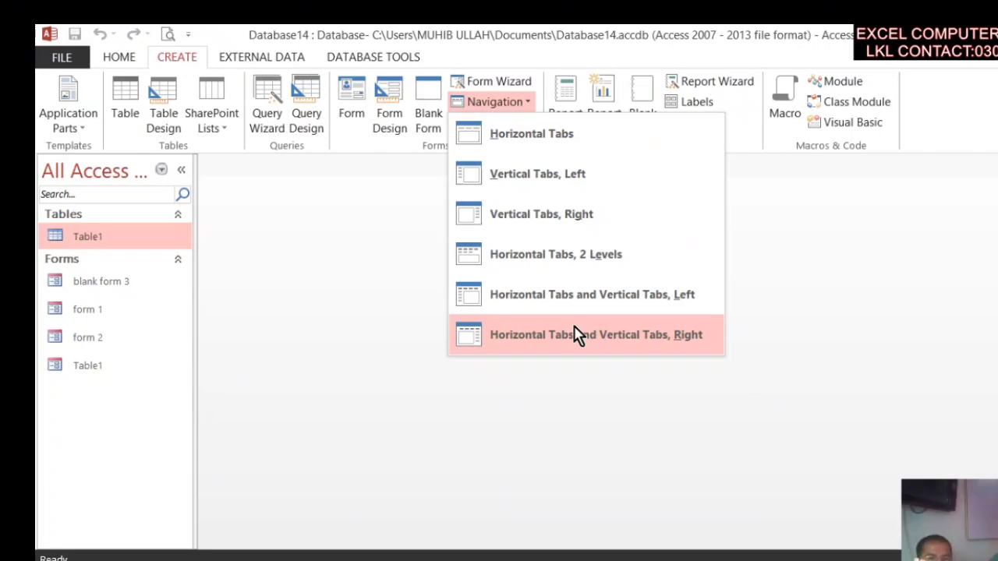
pyautogui.click(574, 150)
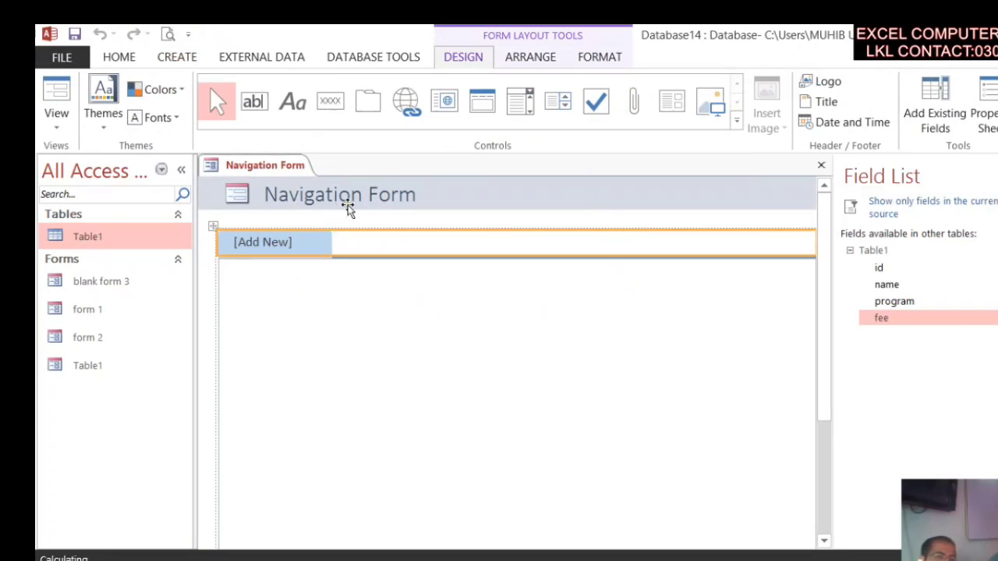
# Step: Add the id, name, program and fee fields of Table1 to the horizontal-tabs navigation form
pyautogui.click(871, 265)
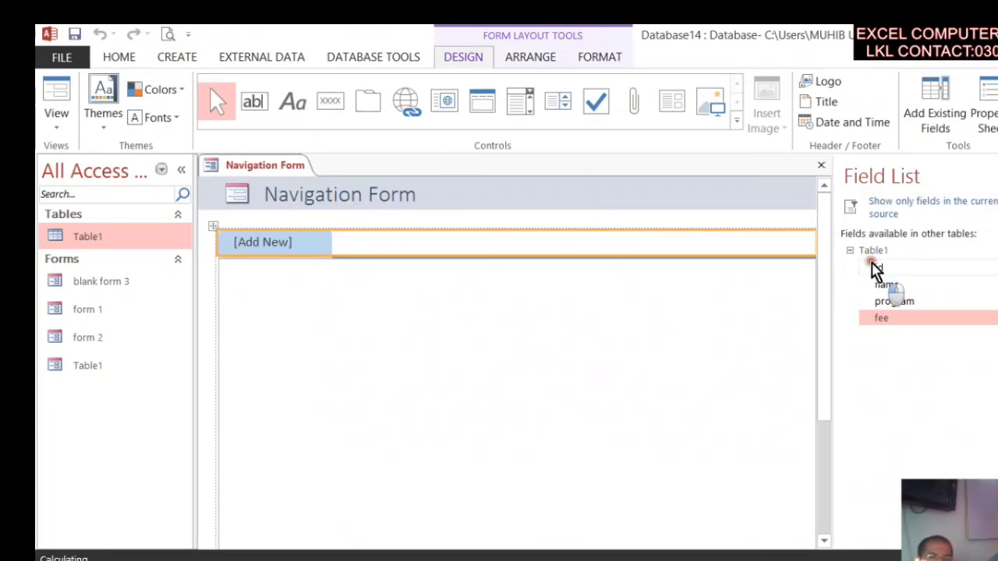
pyautogui.doubleClick(879, 269)
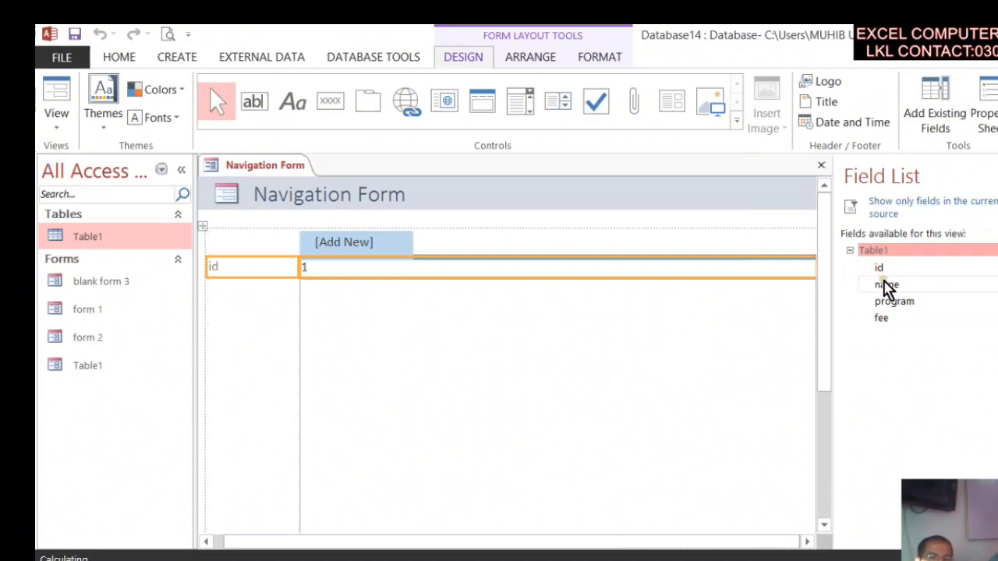
pyautogui.doubleClick(886, 285)
pyautogui.doubleClick(892, 304)
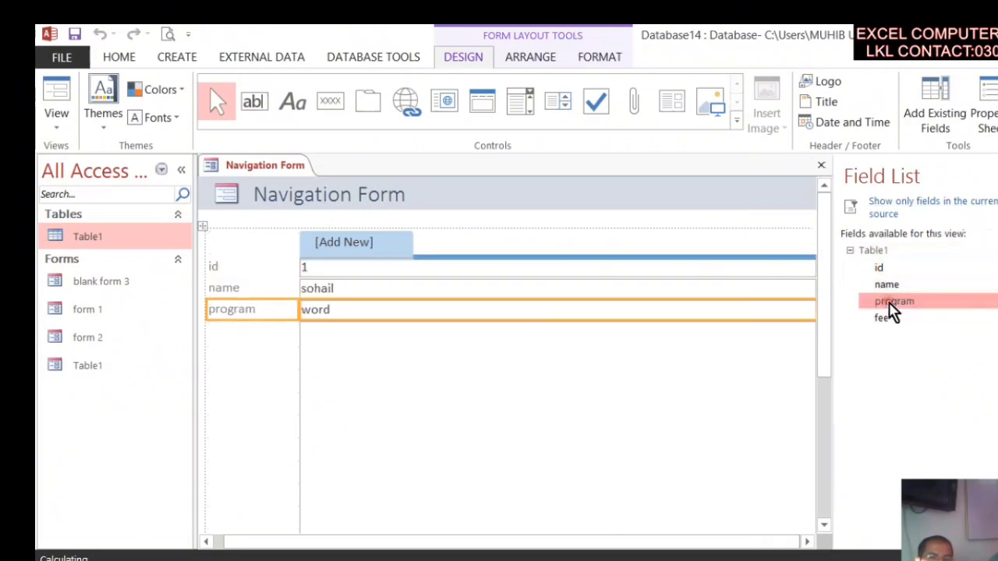
pyautogui.click(893, 320)
pyautogui.doubleClick(892, 319)
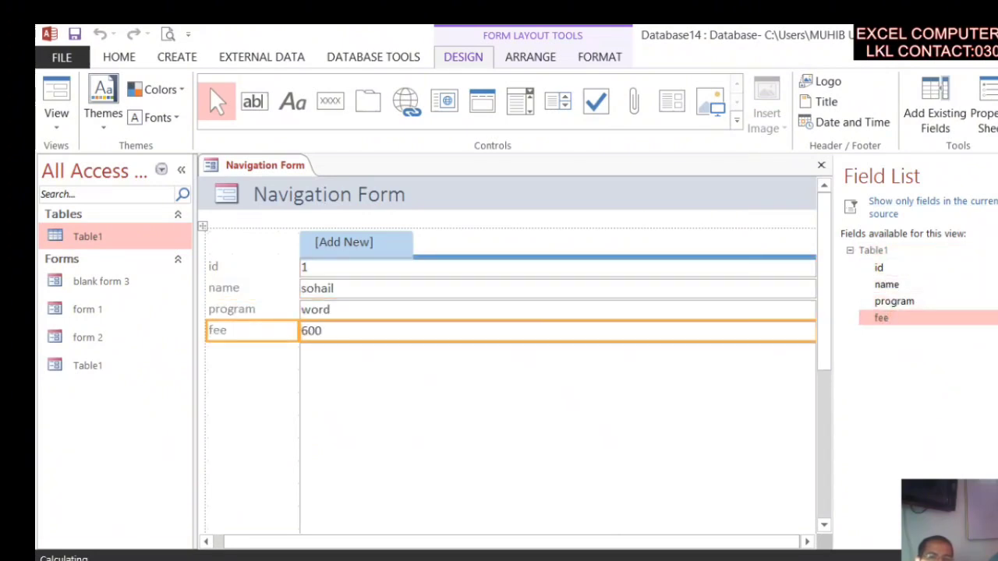
# Step: Hide the field list, then close the form and save it as Navigation Form
pyautogui.click(997, 176)
pyautogui.click(997, 165)
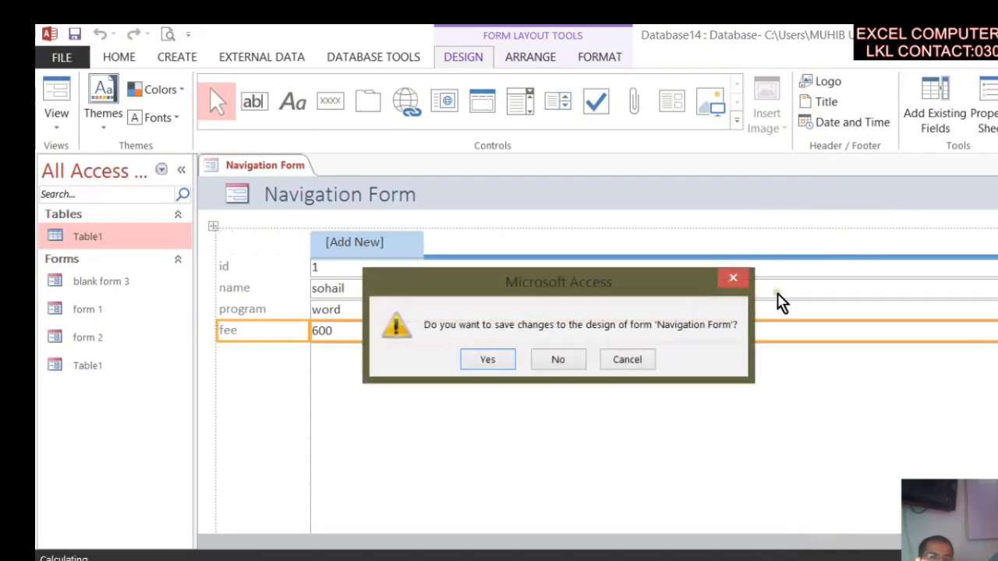
pyautogui.click(501, 363)
pyautogui.click(547, 258)
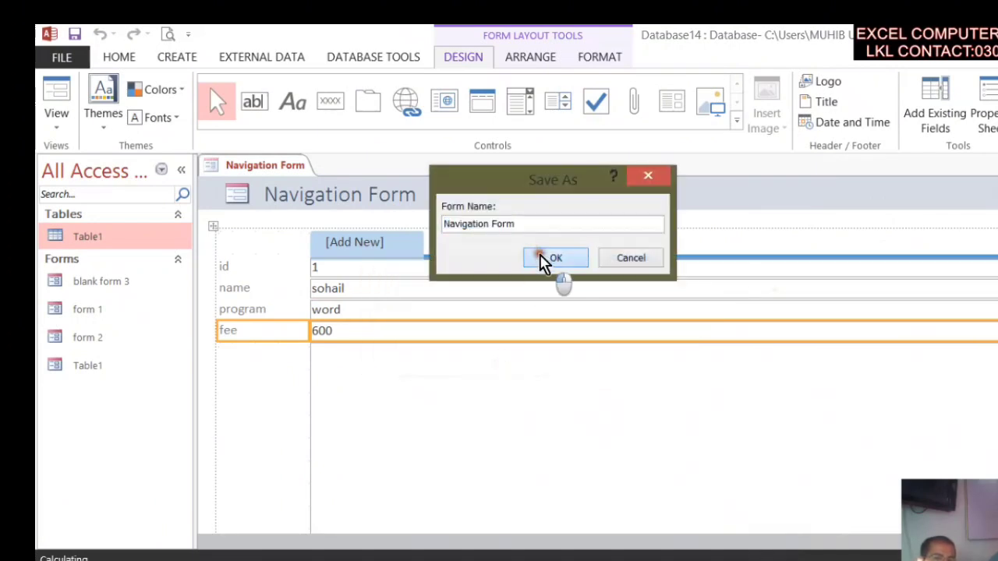
# Step: Group the navigation pane by Tables and Related Views and select Navigation Form
pyautogui.click(160, 169)
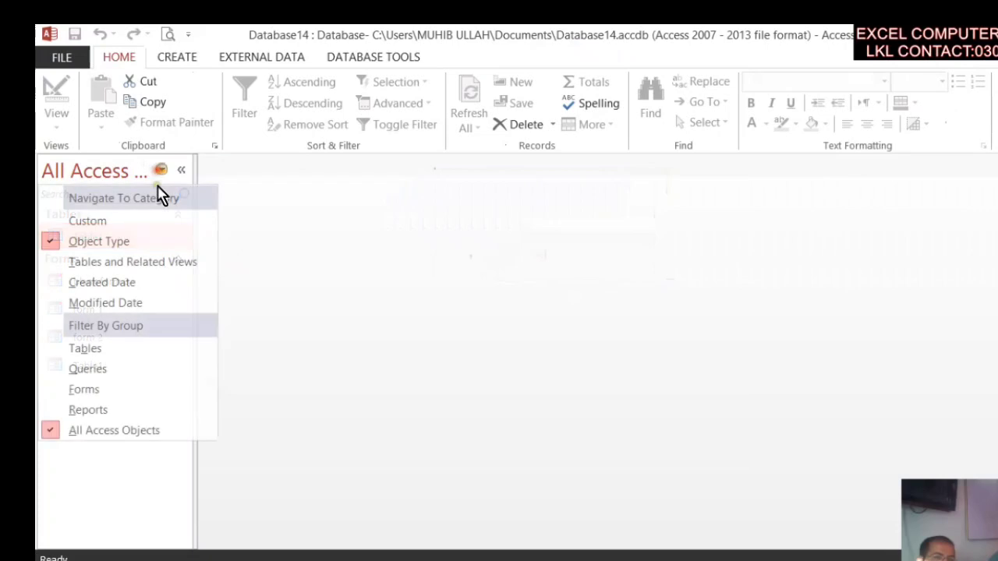
pyautogui.click(147, 261)
pyautogui.click(124, 349)
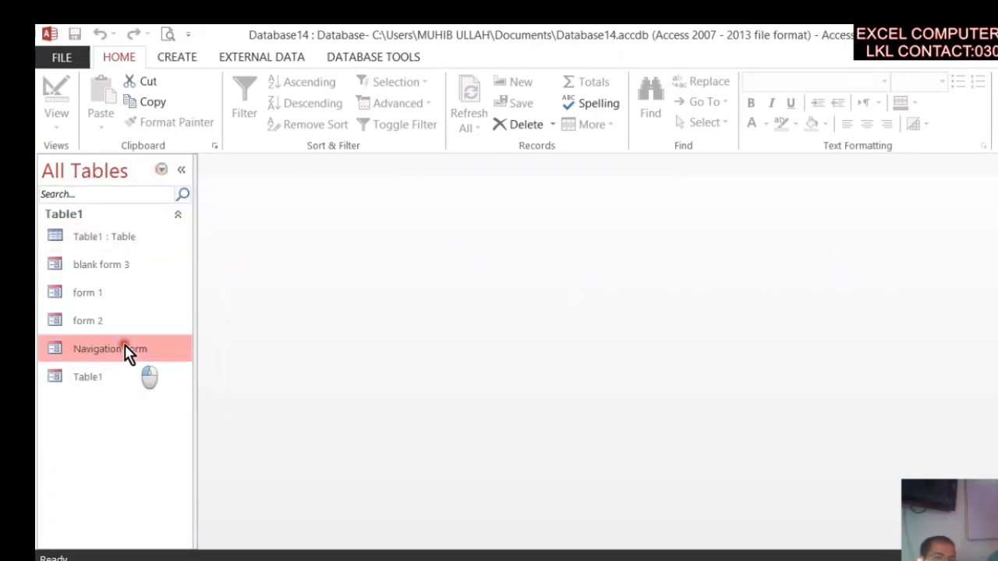
# Step: Select the Table1 table and create a Navigation form with the Horizontal Tabs, 2 Levels layout
pyautogui.click(177, 61)
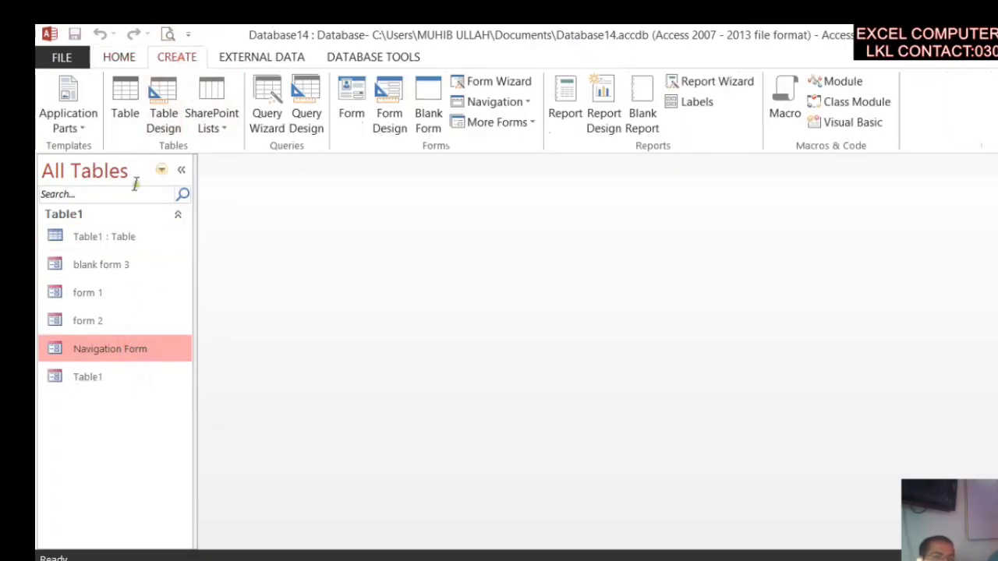
pyautogui.click(106, 237)
pyautogui.click(508, 103)
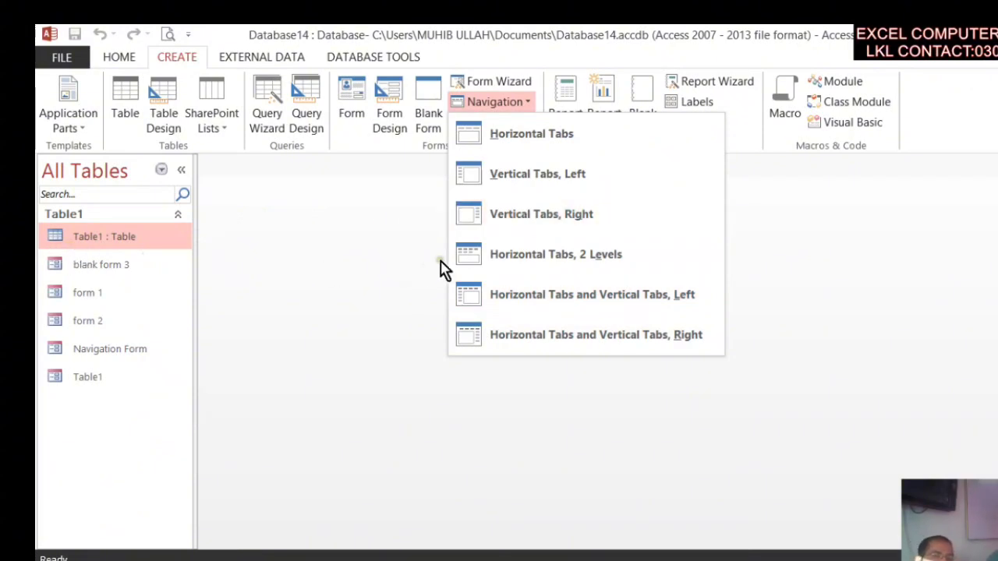
pyautogui.click(578, 265)
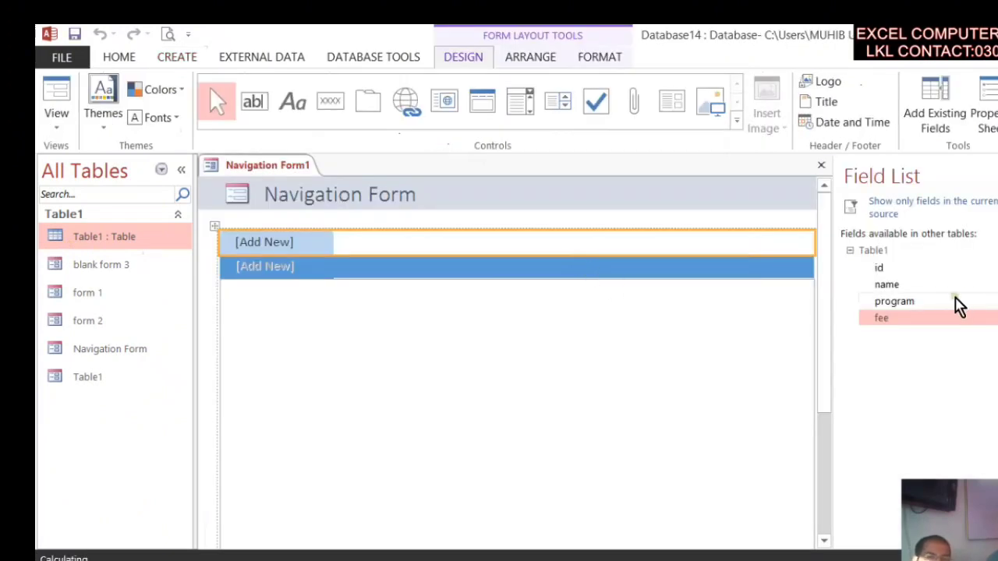
# Step: Add the id, name, program and fee fields of Table1 to the two-level navigation form
pyautogui.doubleClick(908, 267)
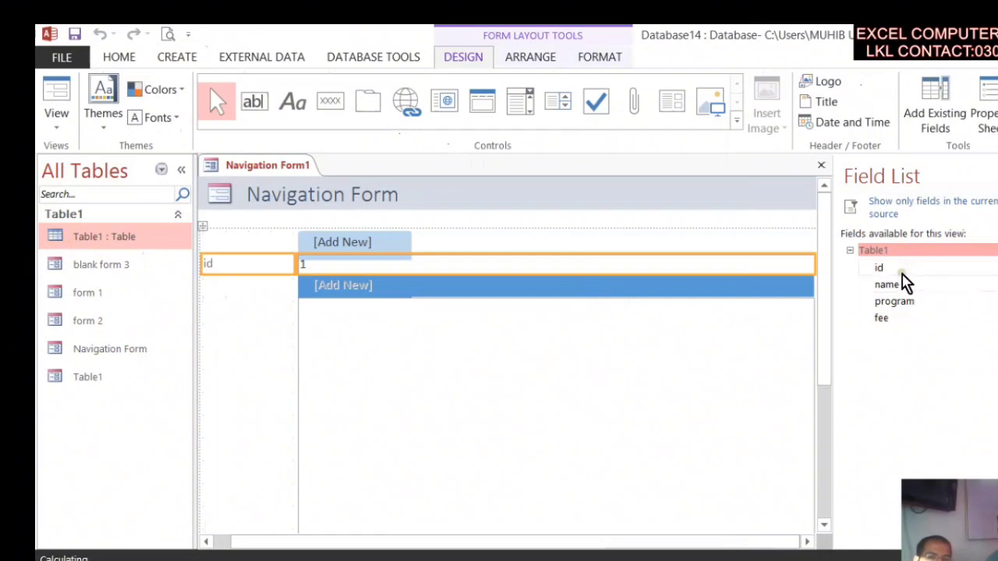
pyautogui.doubleClick(902, 285)
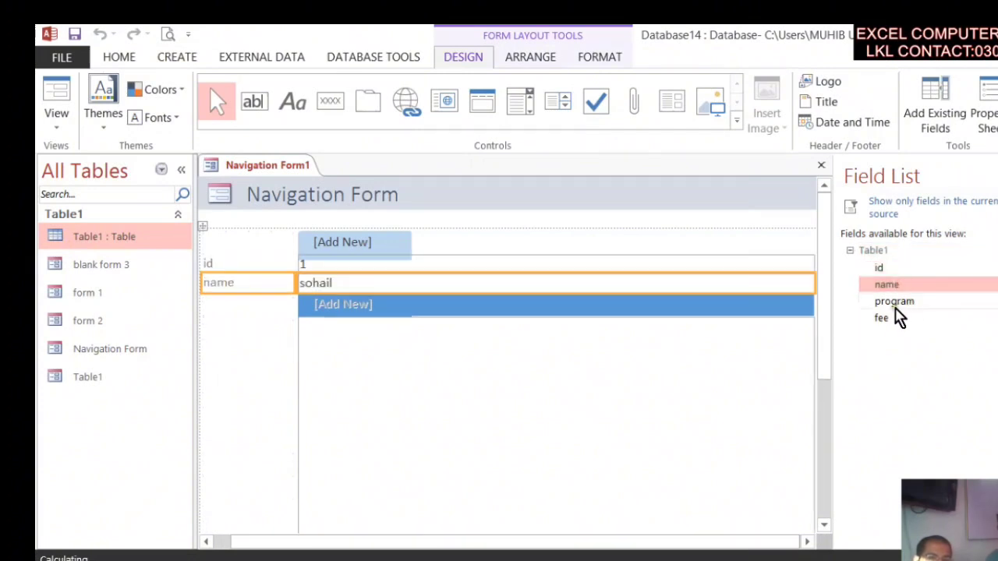
pyautogui.doubleClick(897, 302)
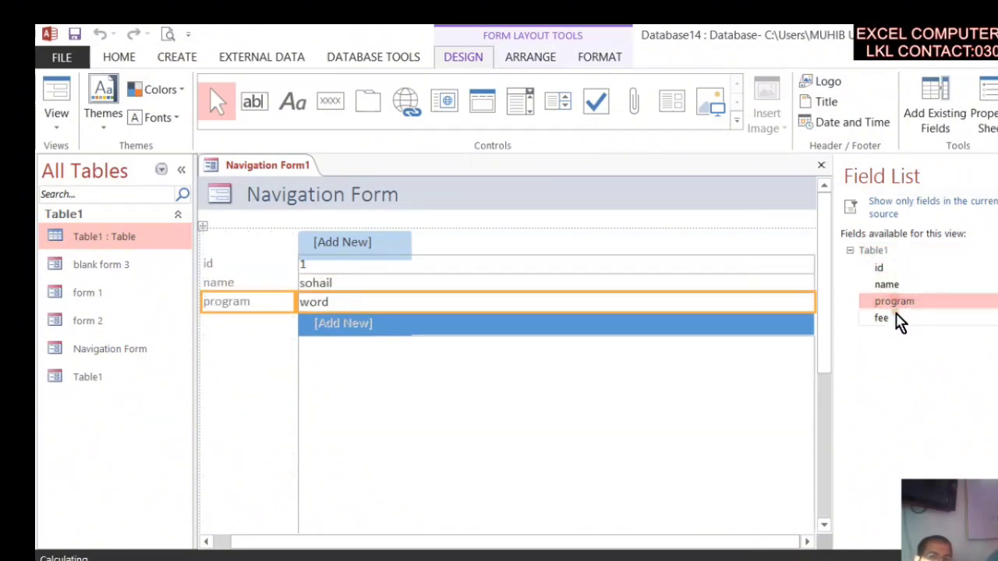
pyautogui.doubleClick(896, 320)
# Step: Hide the field list, then close the two-level form and save it as Navigation Form1
pyautogui.hotkey('alt', 'F8')
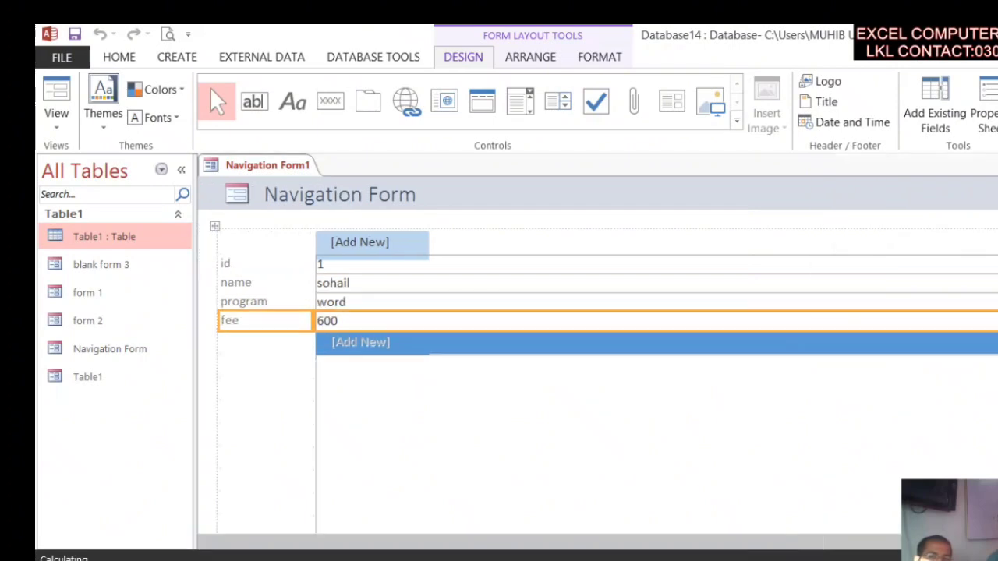
pyautogui.hotkey('ctrl', 'w')
pyautogui.click(495, 361)
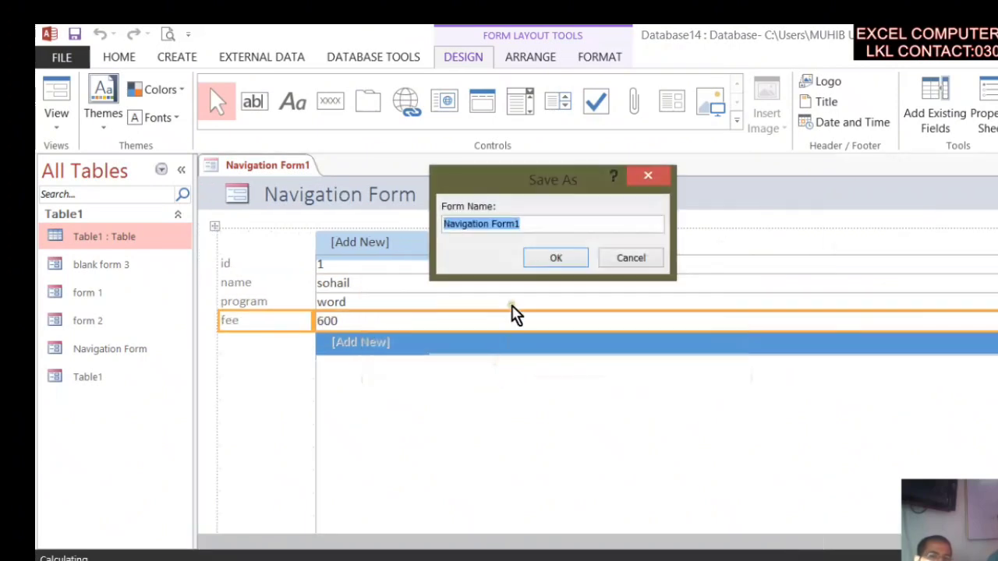
pyautogui.click(547, 260)
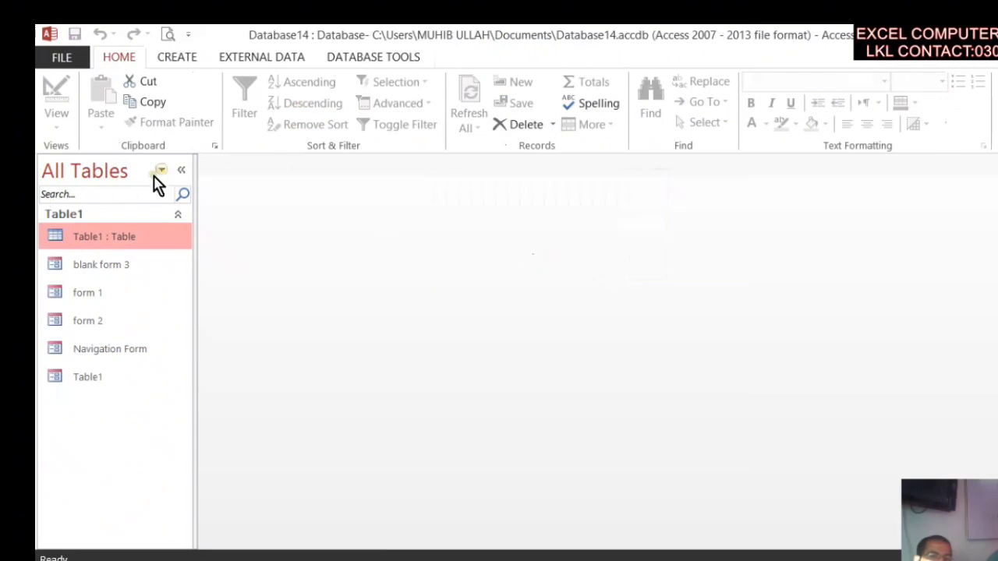
# Step: Create a Multiple Items form from Table1 and look over its id, name and program cells
pyautogui.click(173, 54)
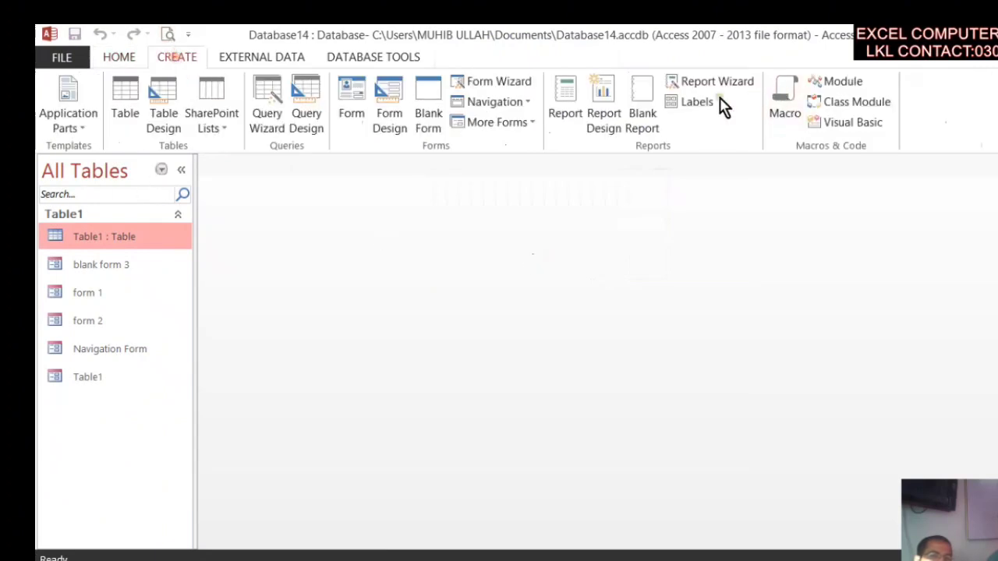
pyautogui.click(507, 134)
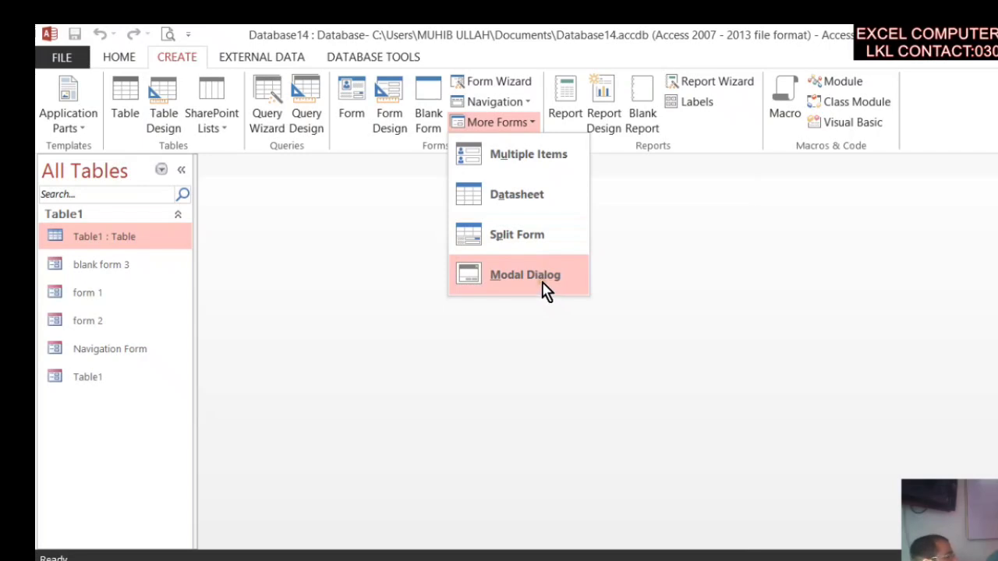
pyautogui.click(529, 168)
pyautogui.click(604, 275)
pyautogui.click(259, 306)
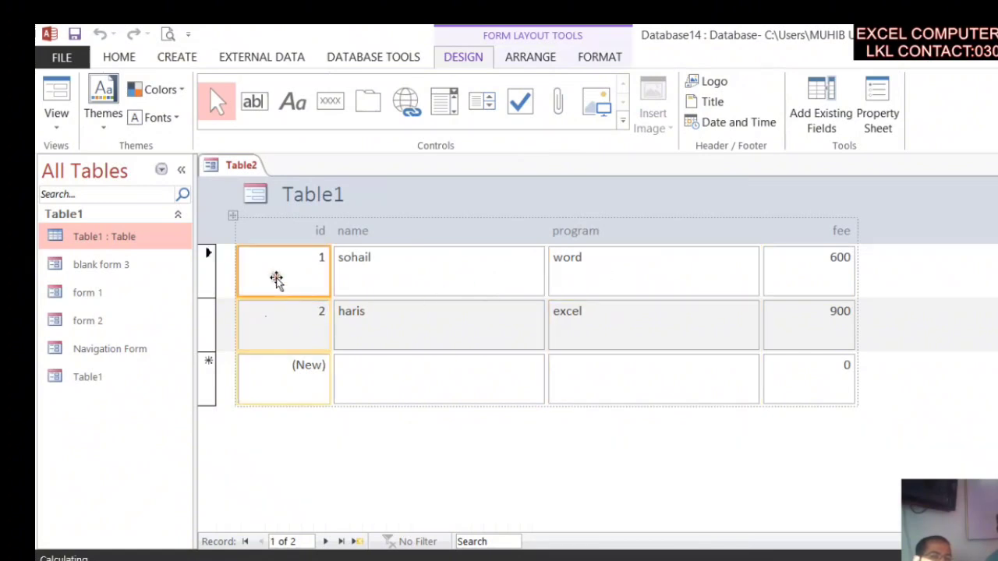
pyautogui.click(401, 318)
pyautogui.click(592, 325)
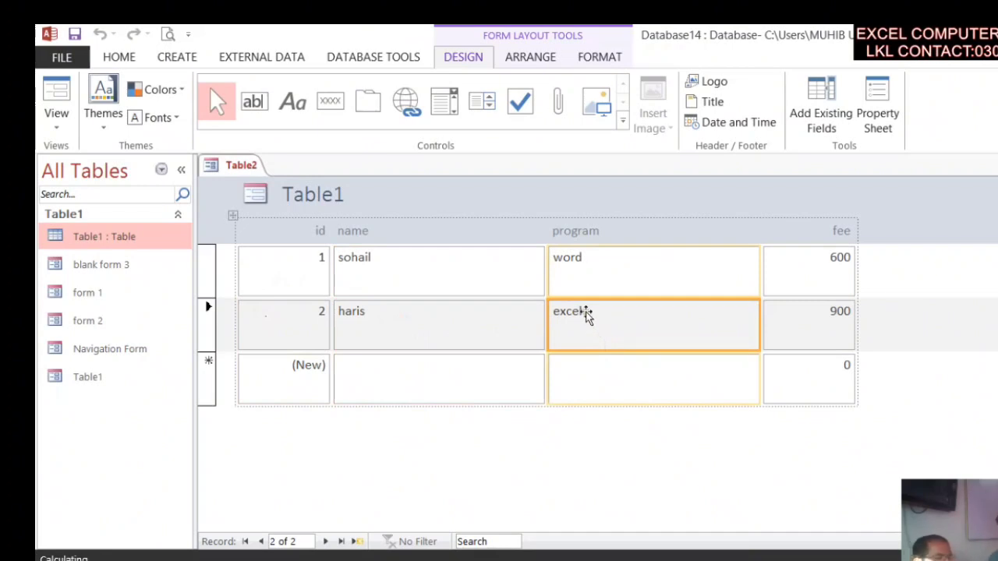
# Step: View the multiple-items form in Form View, then close it and save it as Table2
pyautogui.rightClick(241, 172)
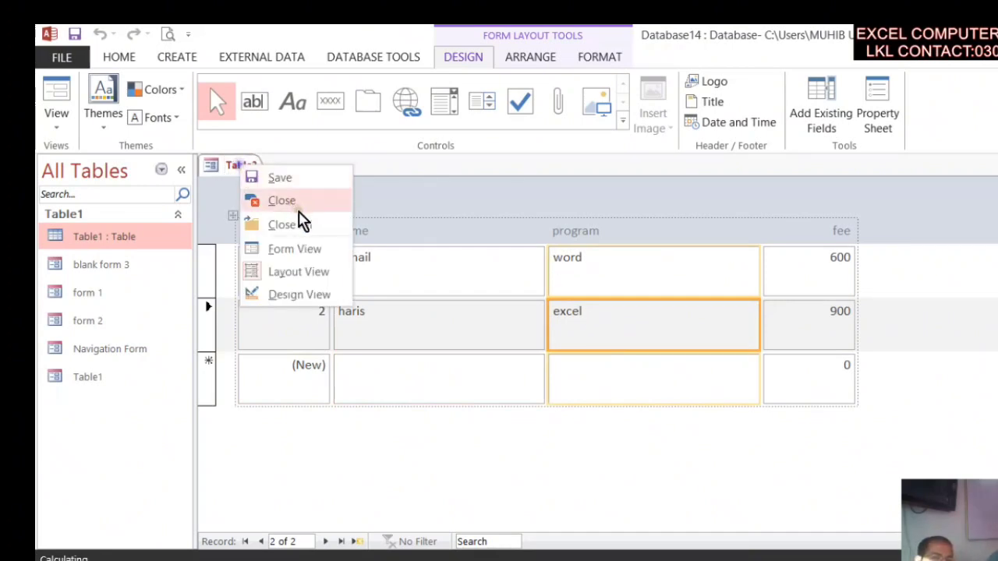
pyautogui.click(298, 248)
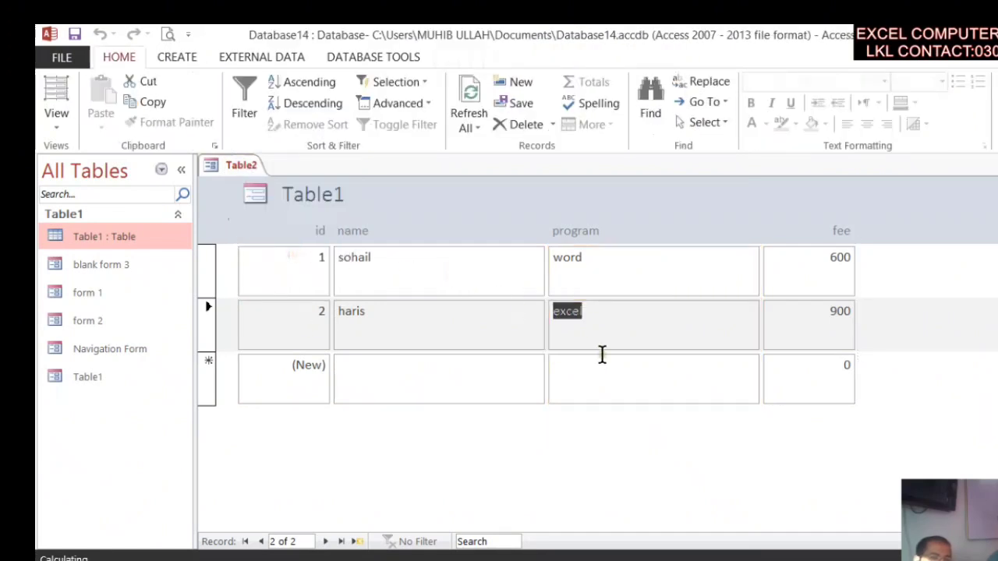
pyautogui.hotkey('ctrl', 'w')
pyautogui.click(487, 360)
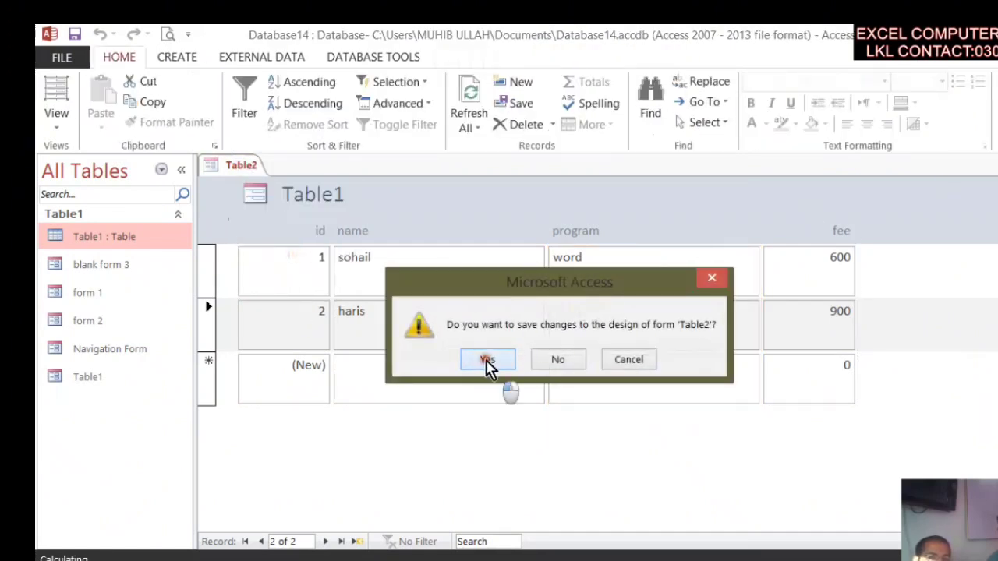
pyautogui.click(555, 258)
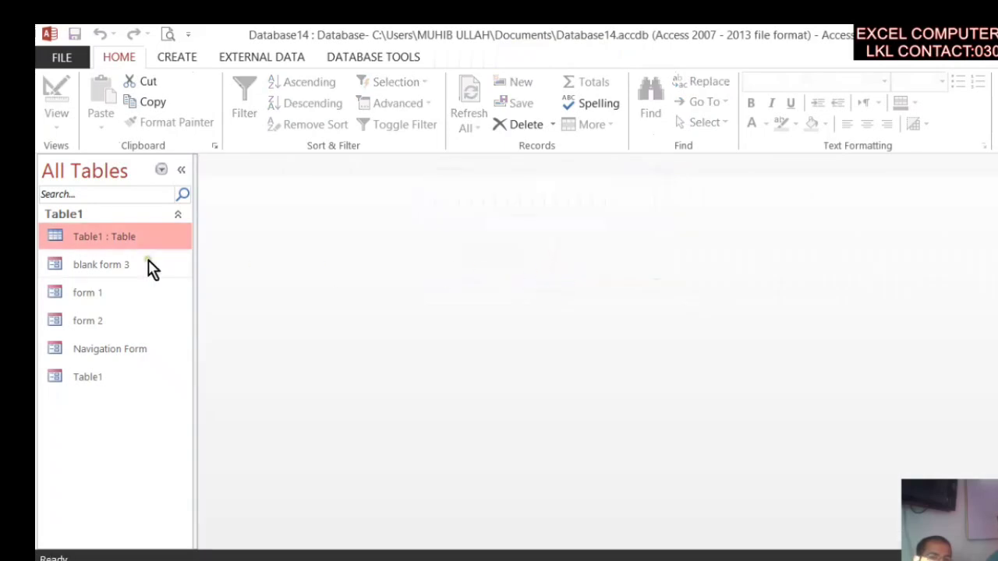
# Step: Create a Datasheet form from Table1 and look over its records
pyautogui.click(176, 57)
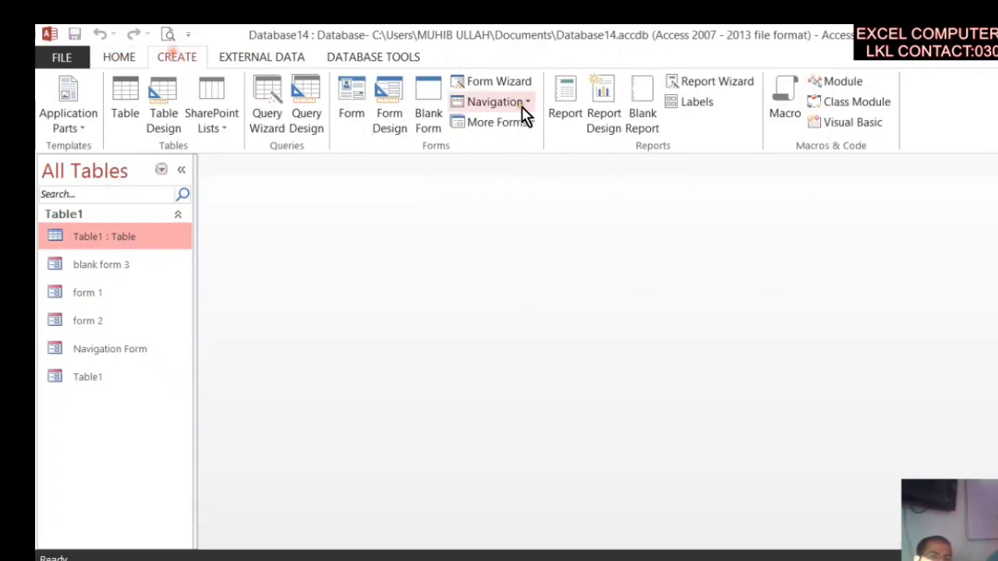
pyautogui.click(507, 125)
pyautogui.click(543, 211)
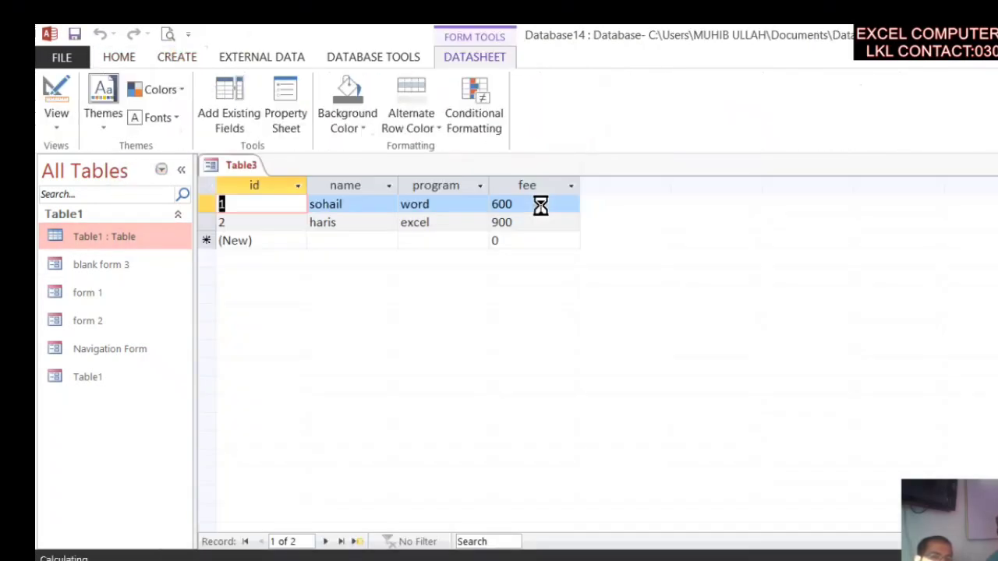
pyautogui.click(341, 241)
pyautogui.click(269, 200)
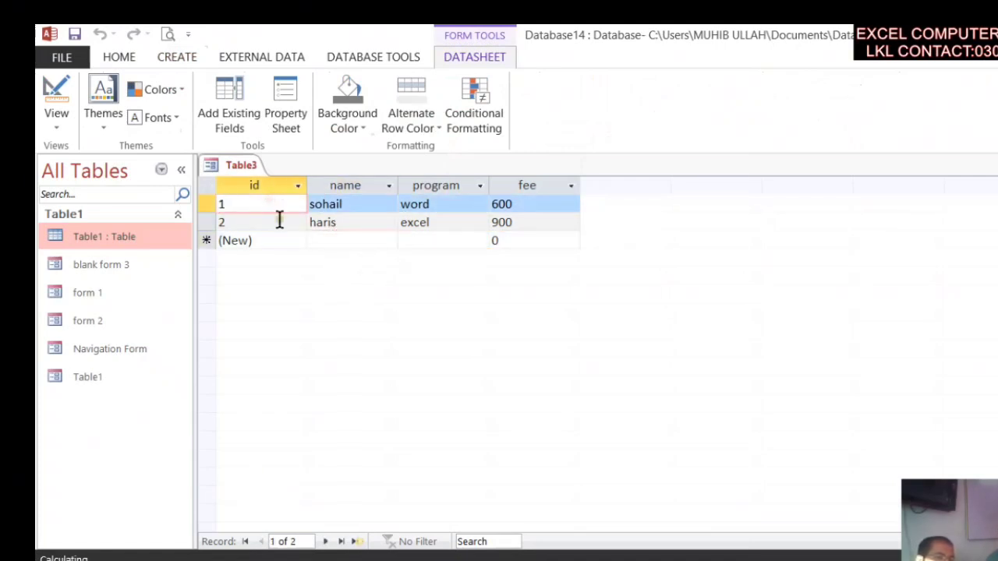
pyautogui.click(279, 219)
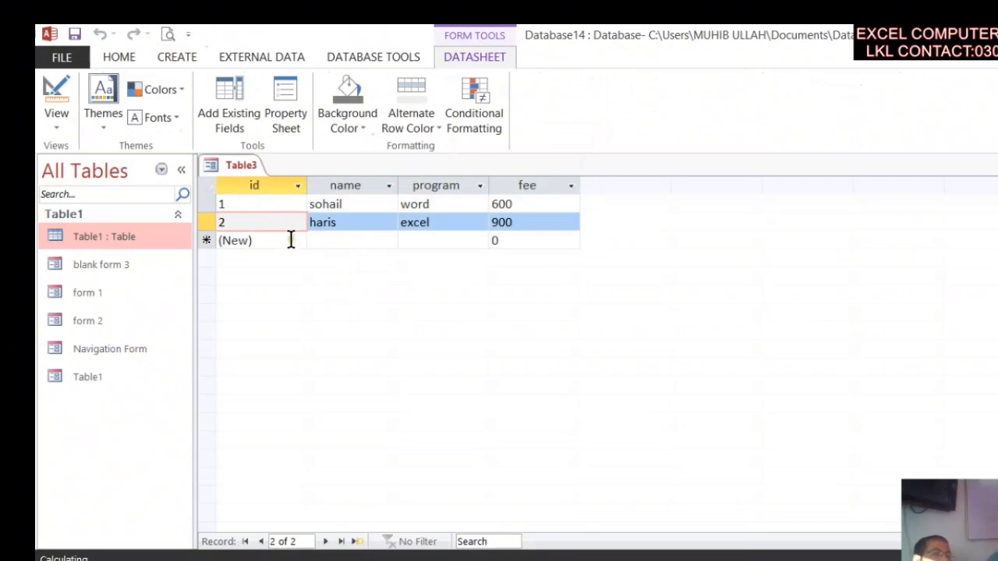
# Step: View the datasheet form in Design View, then close it and save it as Table3
pyautogui.rightClick(245, 167)
pyautogui.click(296, 248)
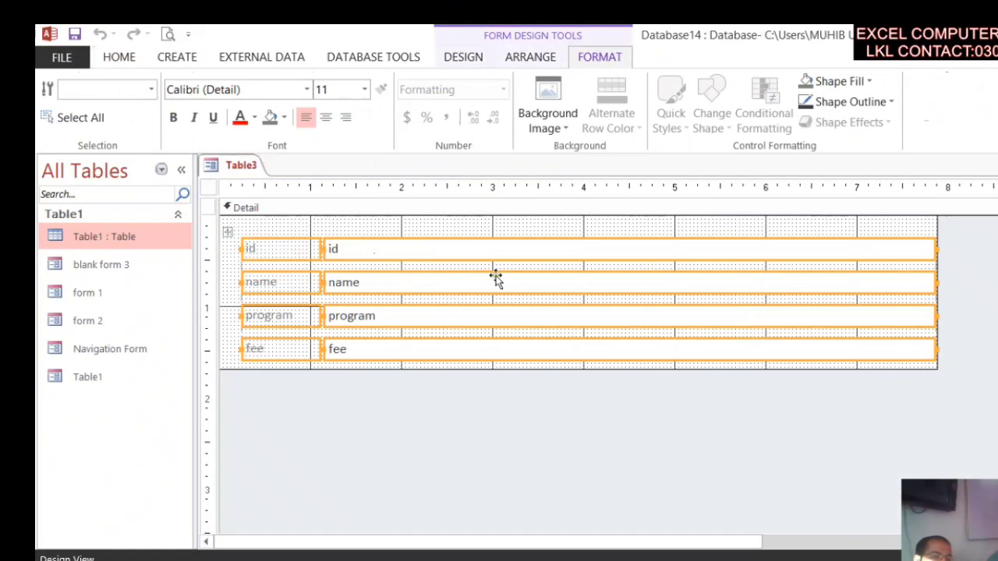
pyautogui.hotkey('ctrl', 'w')
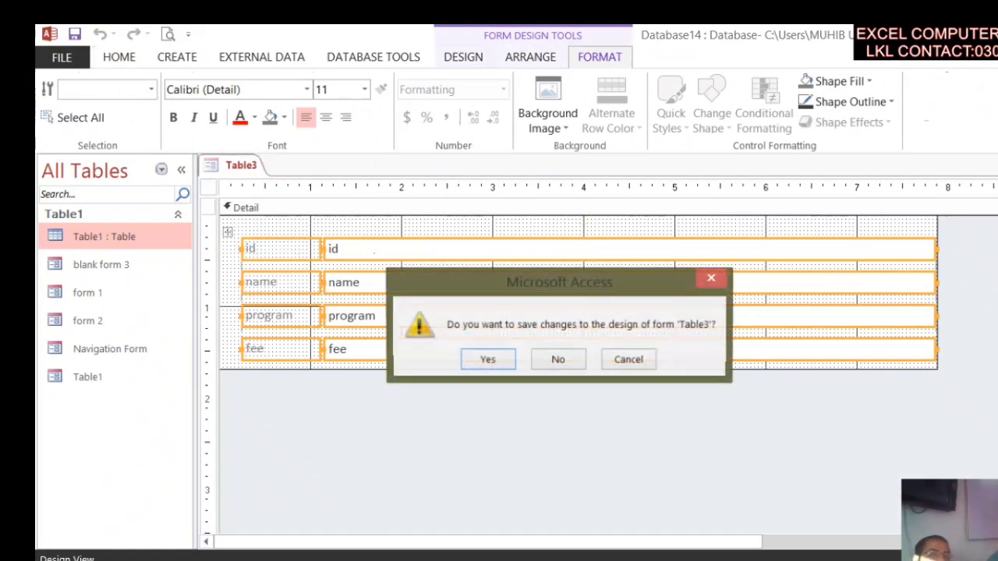
pyautogui.click(486, 361)
pyautogui.click(555, 258)
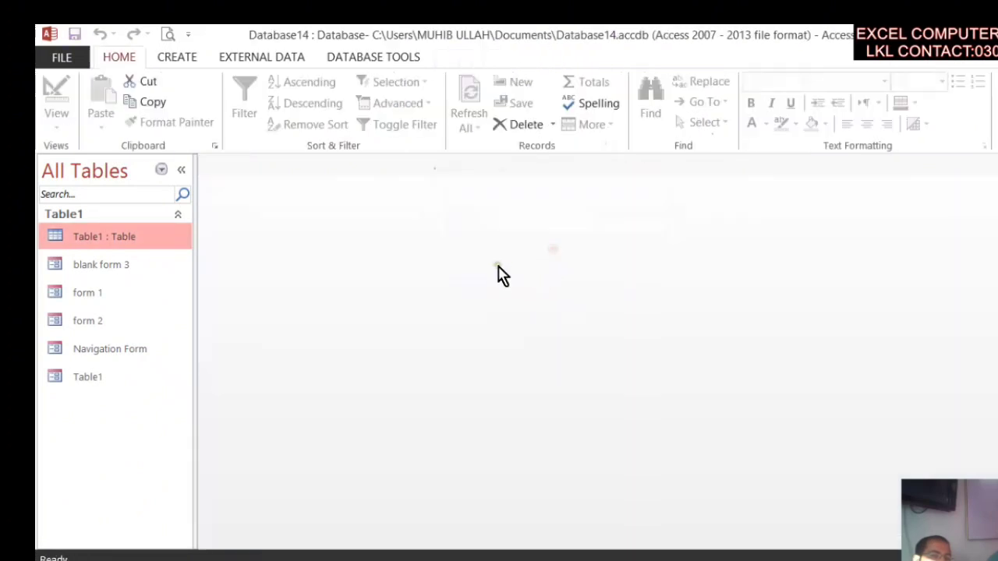
# Step: Create a Split Form from Table1 and switch it to Form View
pyautogui.click(181, 59)
pyautogui.click(483, 122)
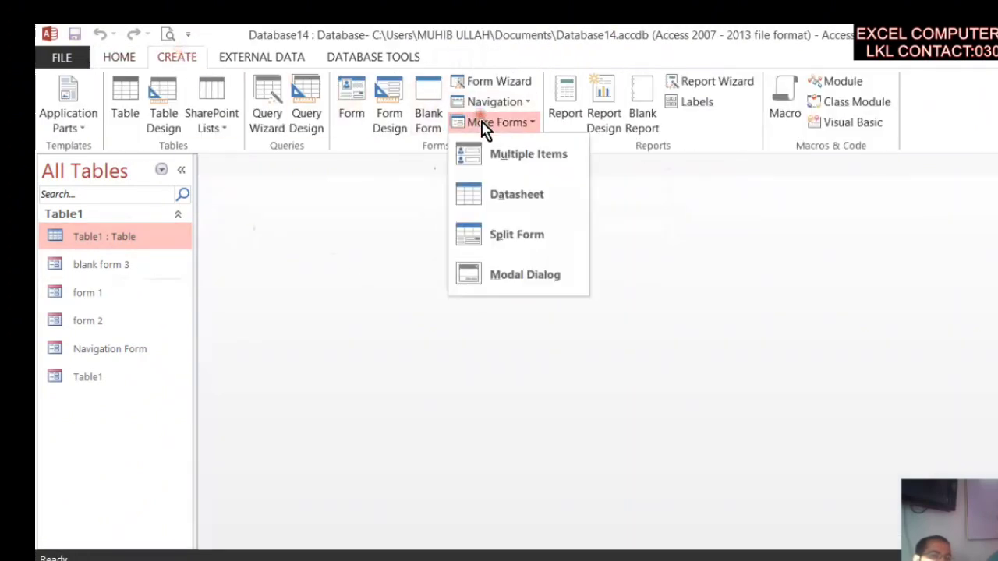
pyautogui.click(533, 251)
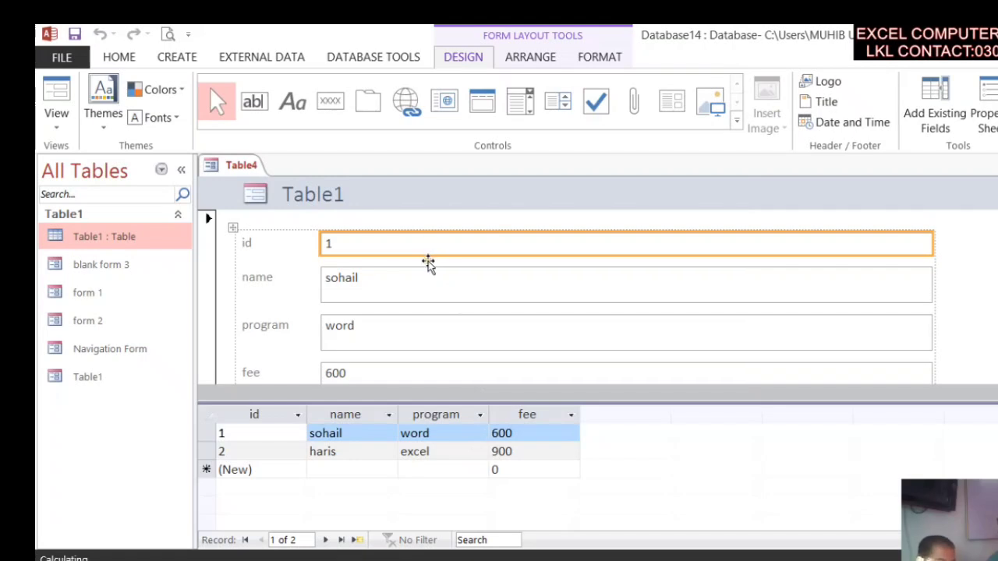
pyautogui.rightClick(234, 170)
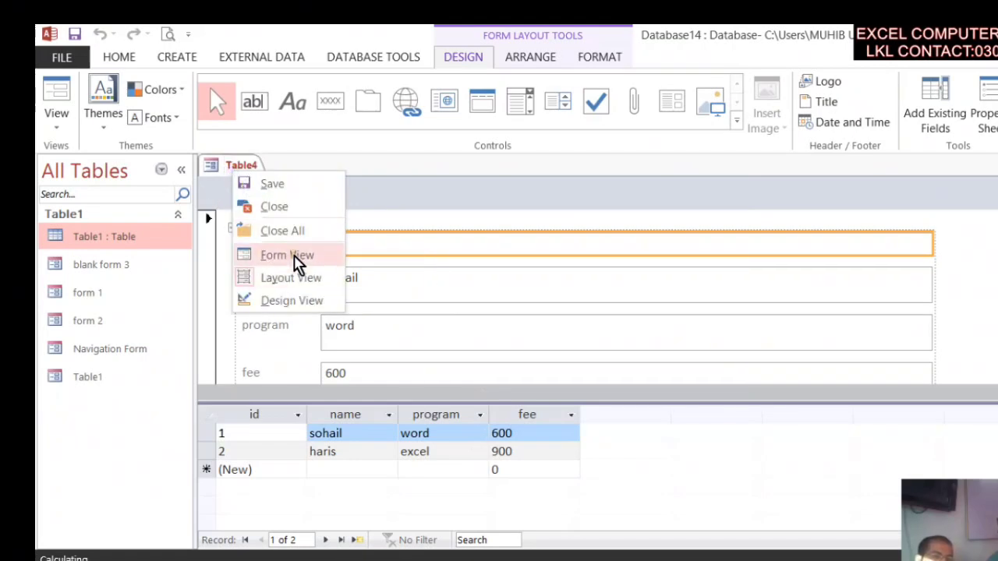
pyautogui.click(287, 251)
# Step: Go to a new record in the split form and enter a person's name, program power point and fee 500
pyautogui.press('Tab')
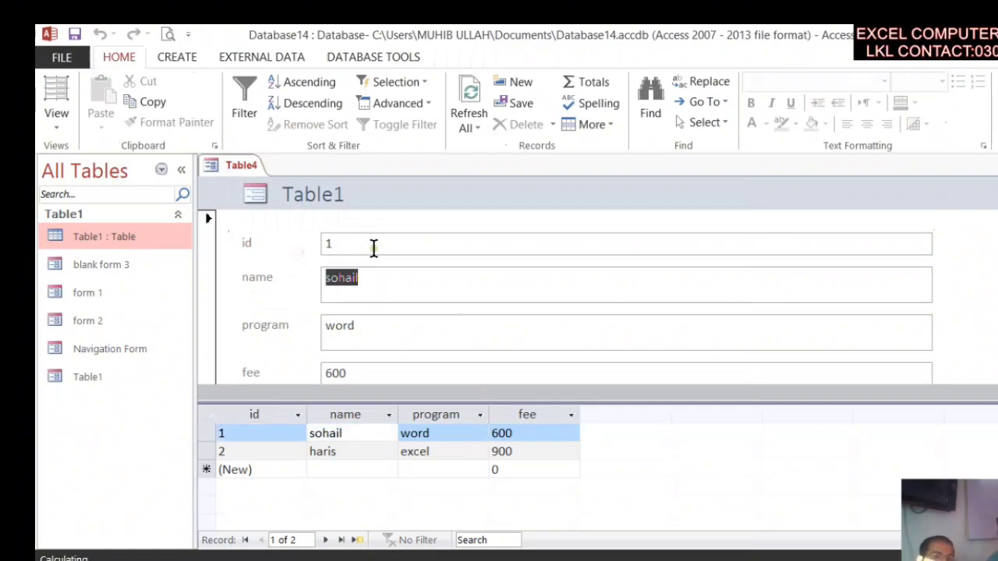
pyautogui.press('Tab')
pyautogui.press('Tab')
pyautogui.press('Tab')
pyautogui.press('Tab')
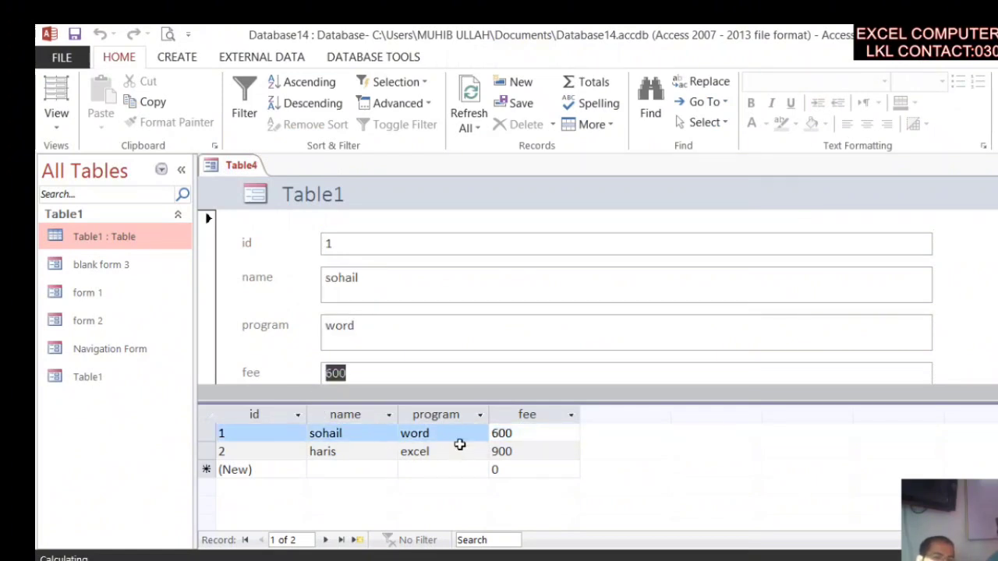
pyautogui.press('Tab')
pyautogui.press('Tab')
pyautogui.press('Tab')
pyautogui.press('Tab')
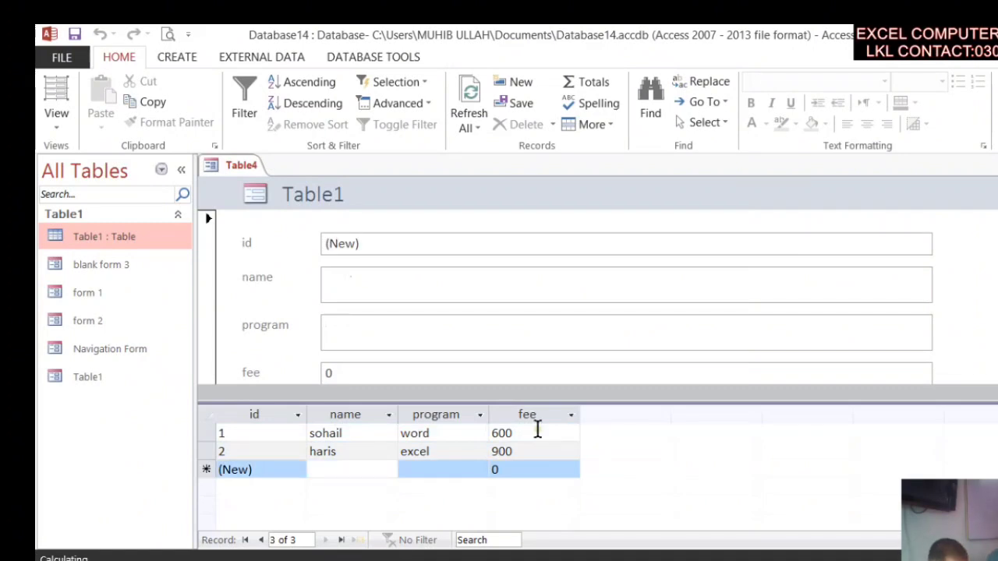
pyautogui.write('sabir')
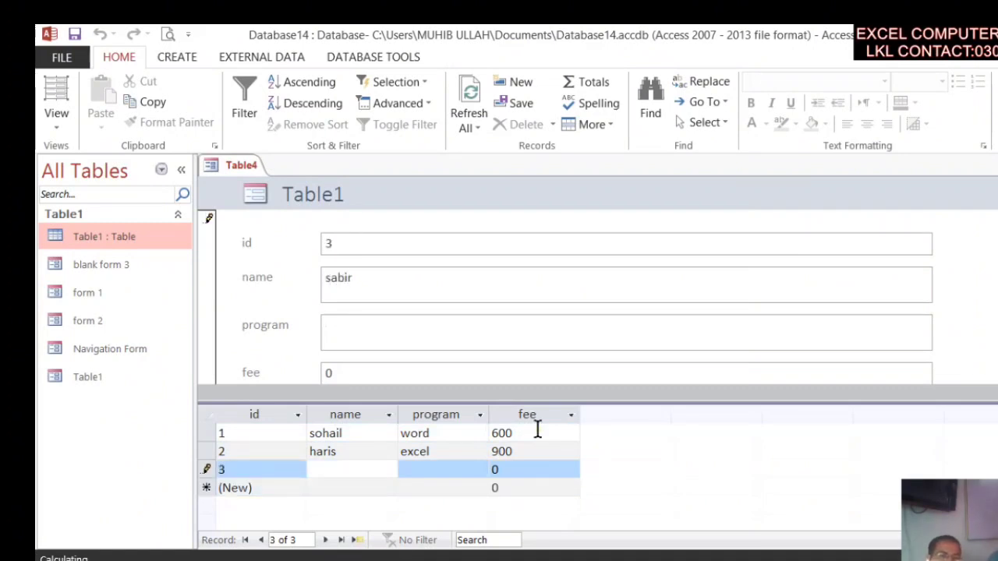
pyautogui.press('Tab')
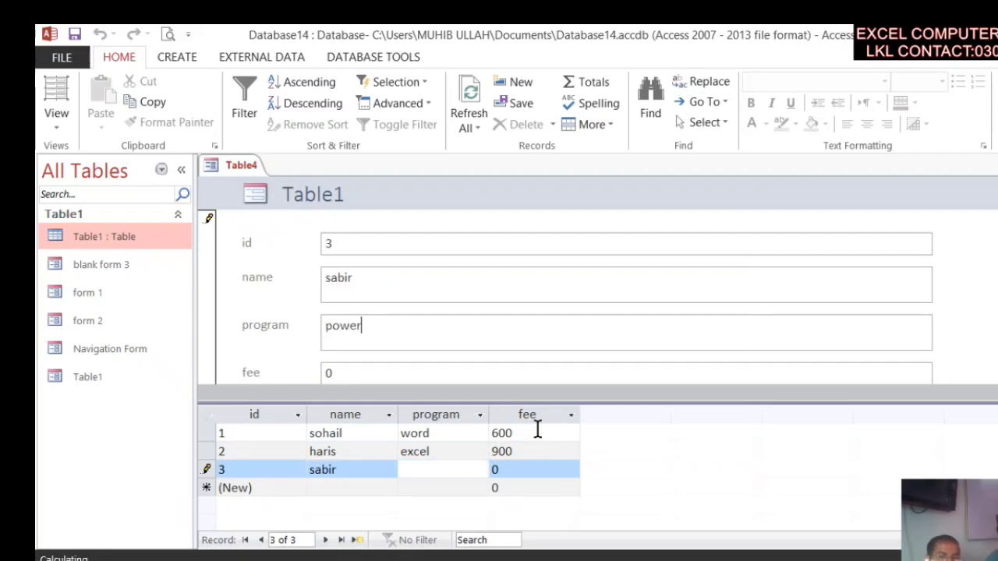
pyautogui.press('Tab')
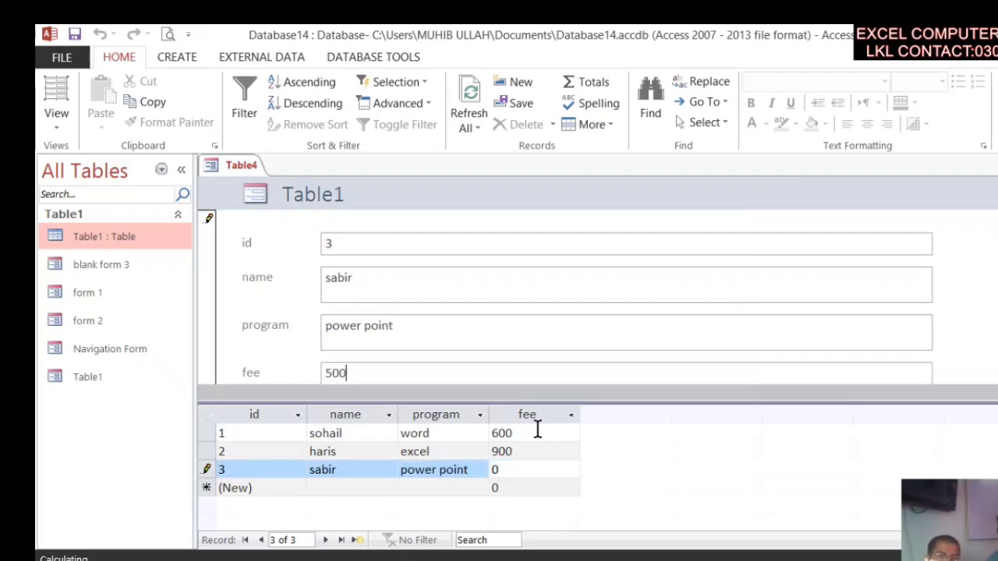
pyautogui.press('Tab')
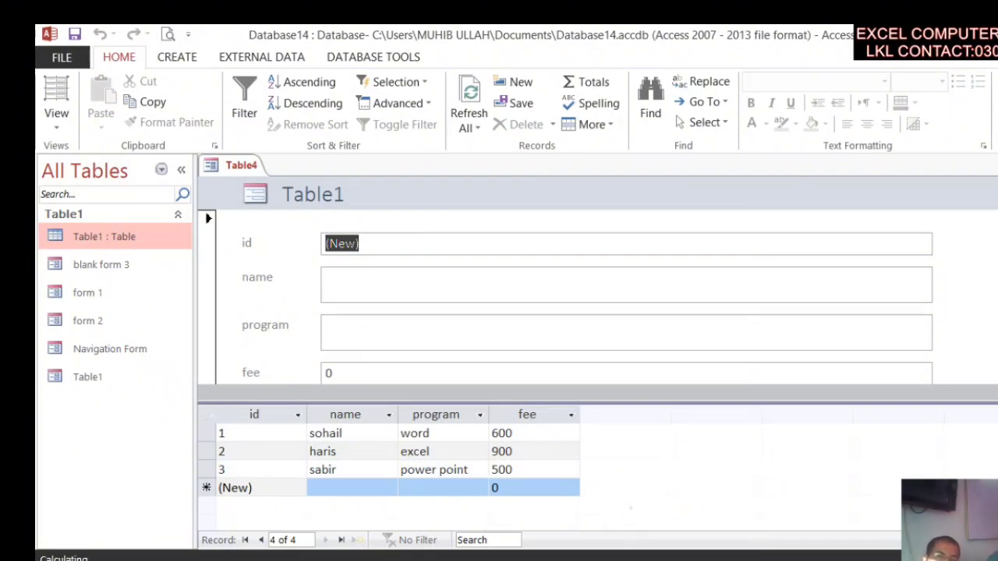
# Step: Close the split form and save it as Table4
pyautogui.hotkey('ctrl', 'w')
pyautogui.click(473, 359)
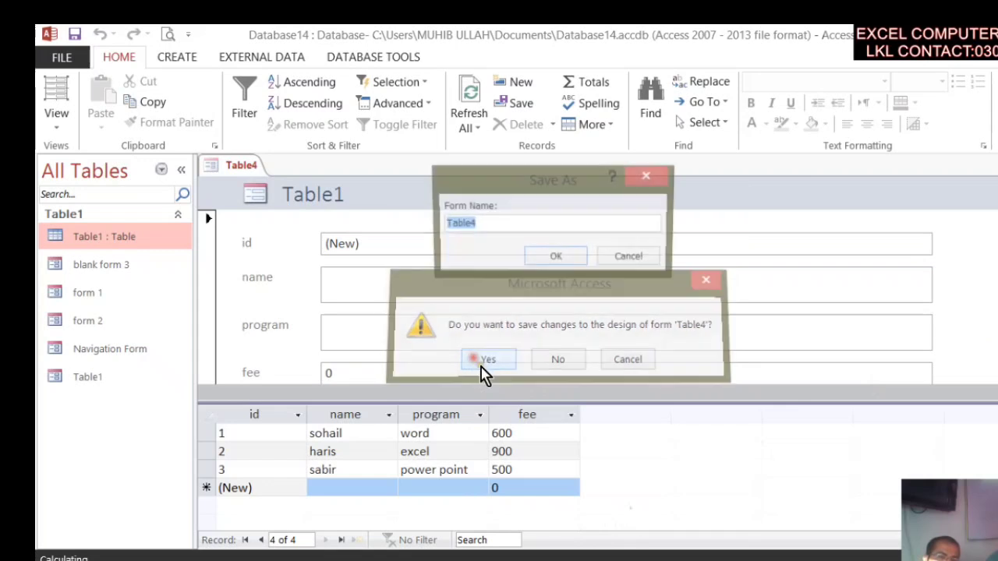
pyautogui.click(545, 258)
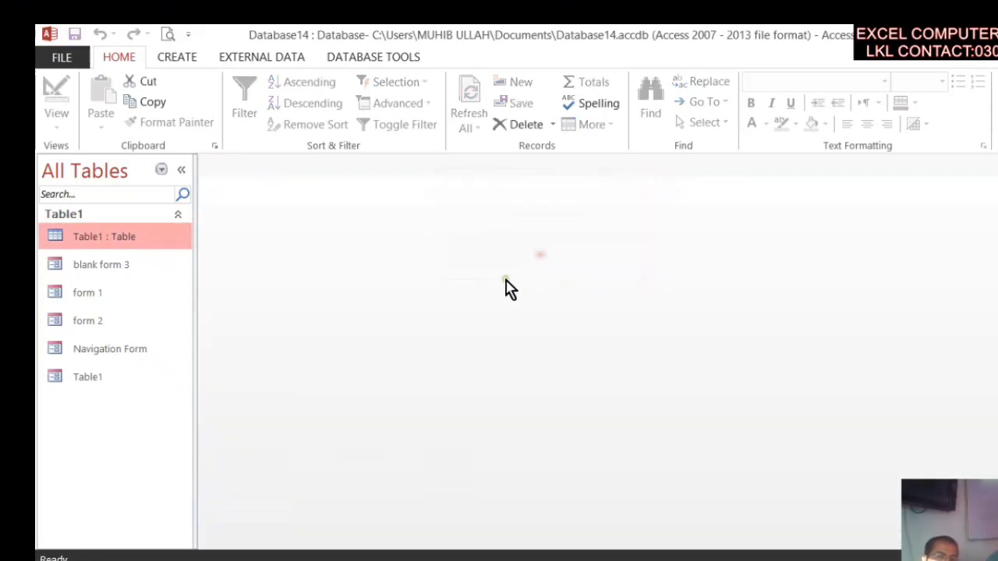
# Step: Create a Modal Dialog form and add the id, name, program and fee fields from Table1
pyautogui.click(181, 59)
pyautogui.click(477, 125)
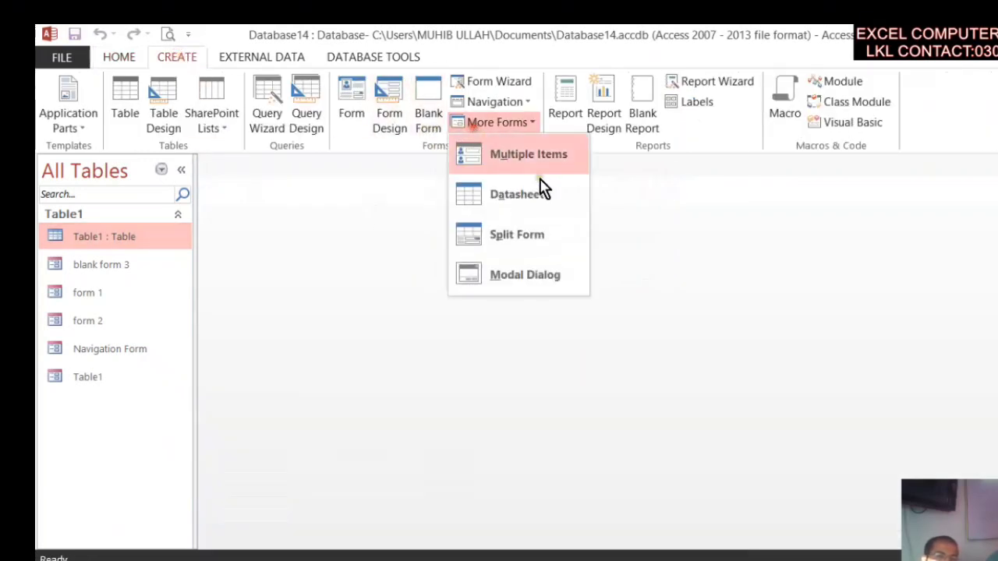
pyautogui.click(543, 289)
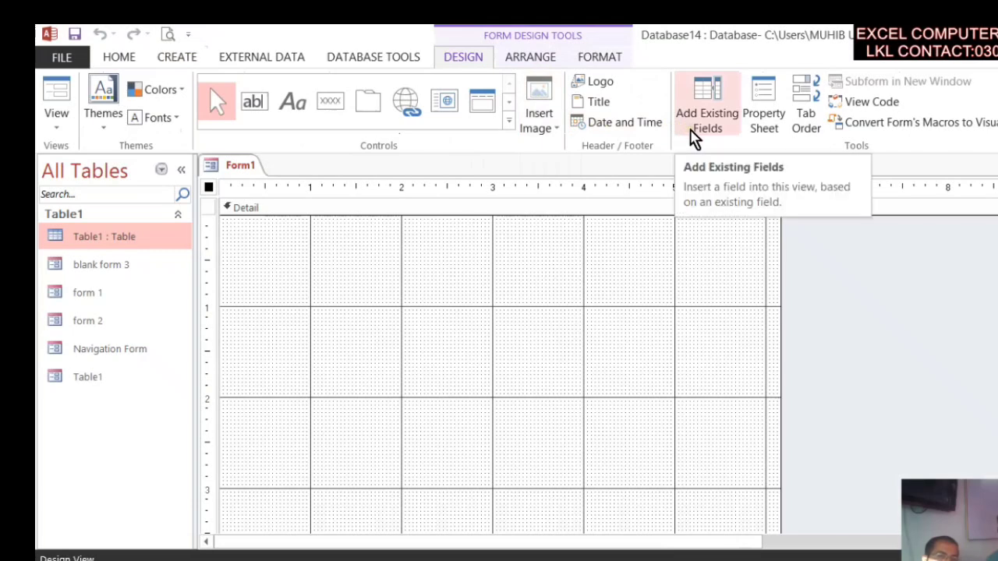
pyautogui.click(694, 129)
pyautogui.click(898, 270)
pyautogui.doubleClick(897, 269)
pyautogui.doubleClick(896, 285)
pyautogui.click(900, 302)
pyautogui.doubleClick(900, 302)
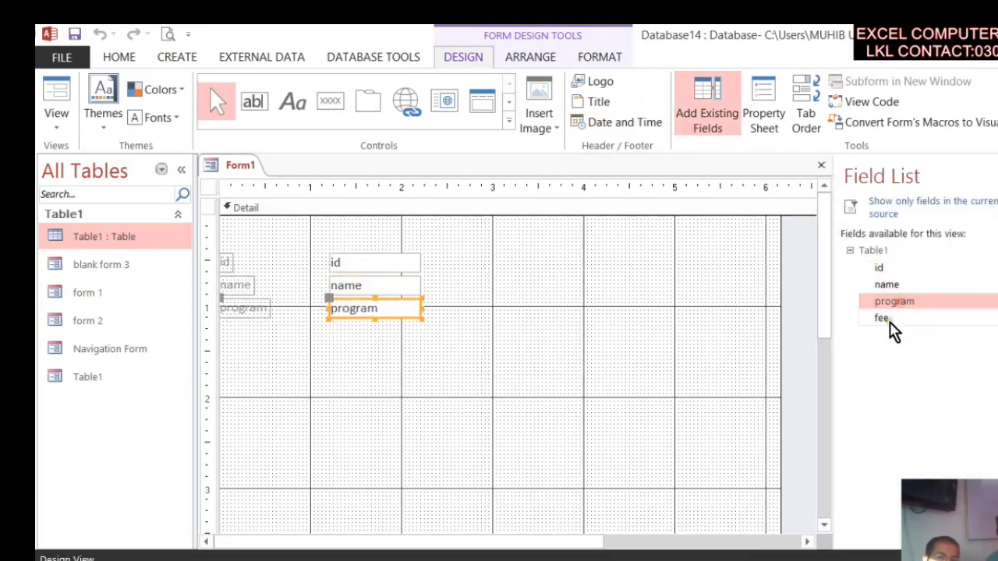
pyautogui.doubleClick(889, 318)
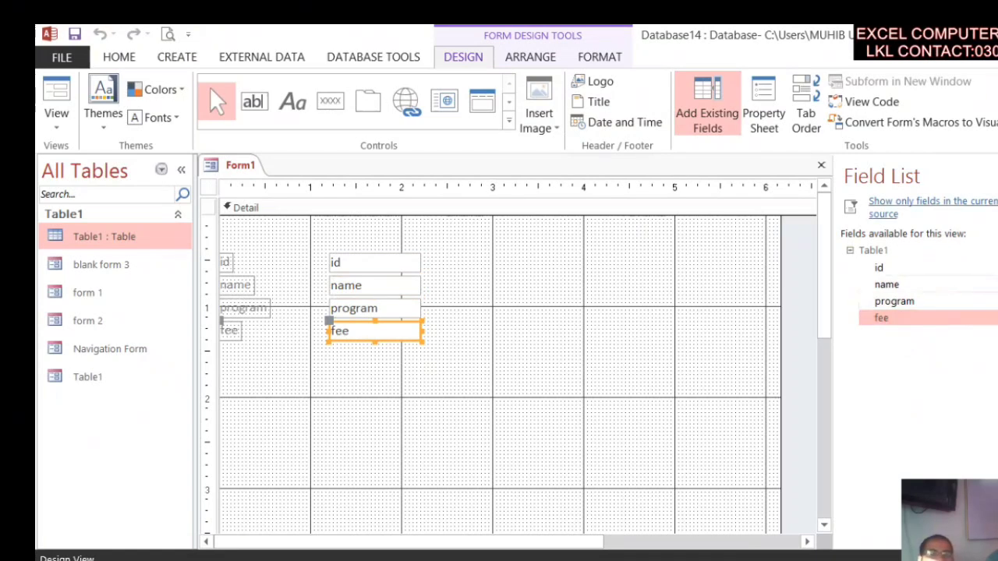
pyautogui.click(997, 176)
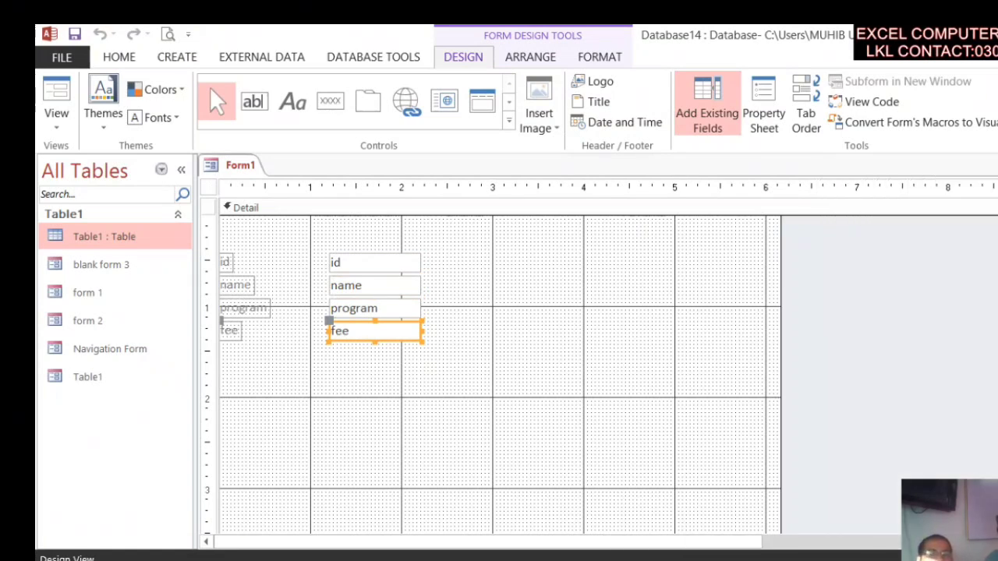
# Step: Close the modal dialog form, saving it as Form1, and show all Access objects in the navigation list
pyautogui.click(997, 166)
pyautogui.click(479, 355)
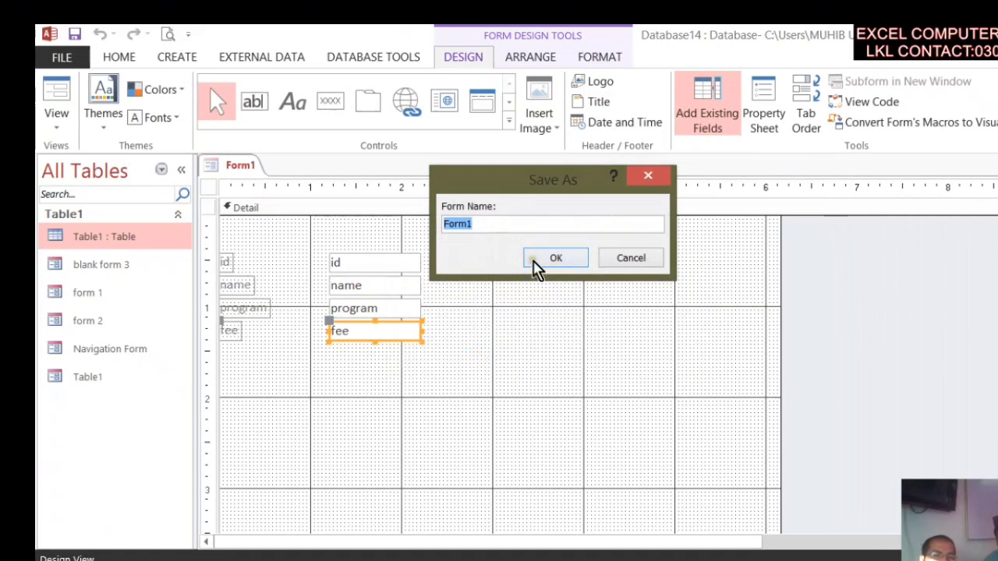
pyautogui.click(531, 260)
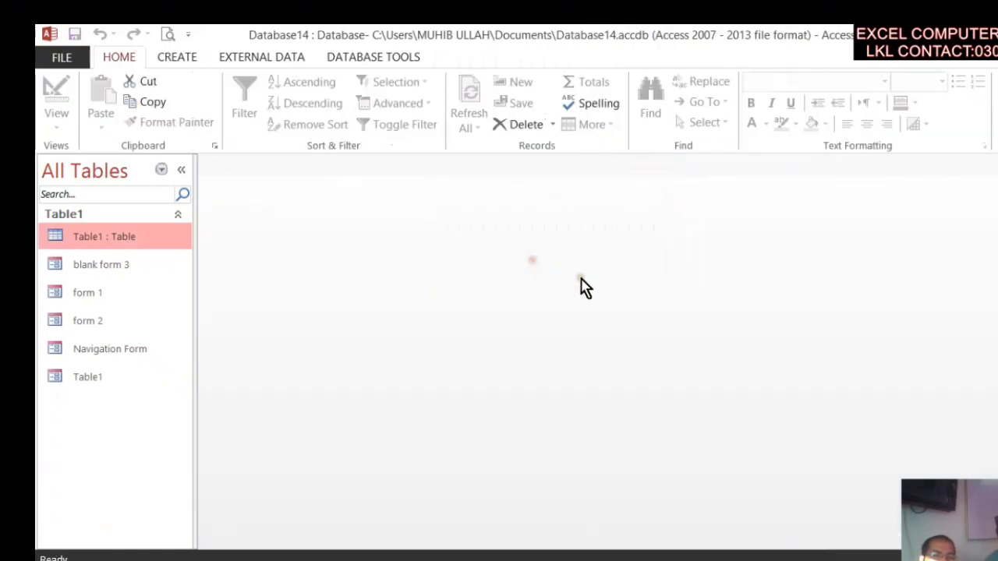
pyautogui.click(160, 169)
pyautogui.click(134, 248)
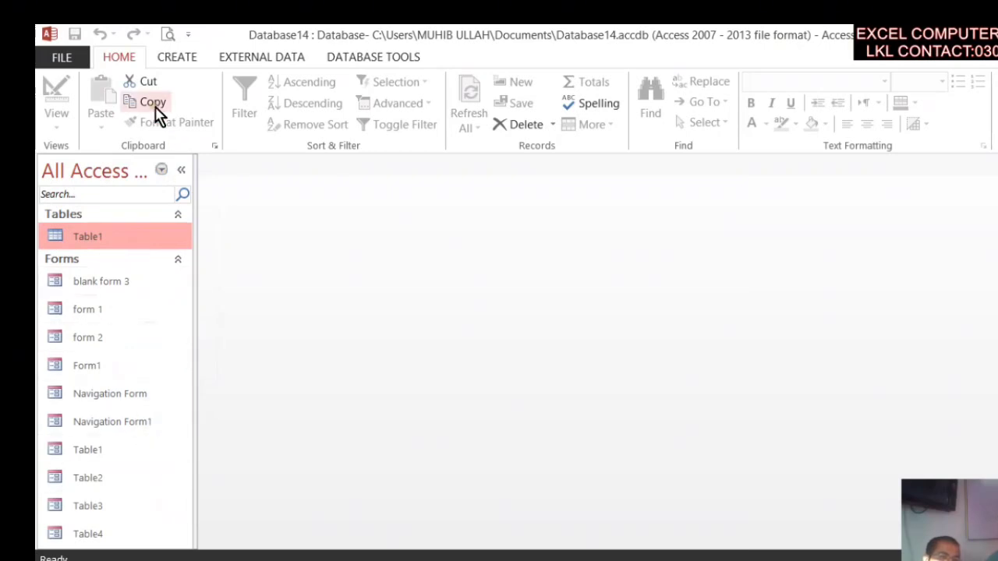
pyautogui.click(176, 57)
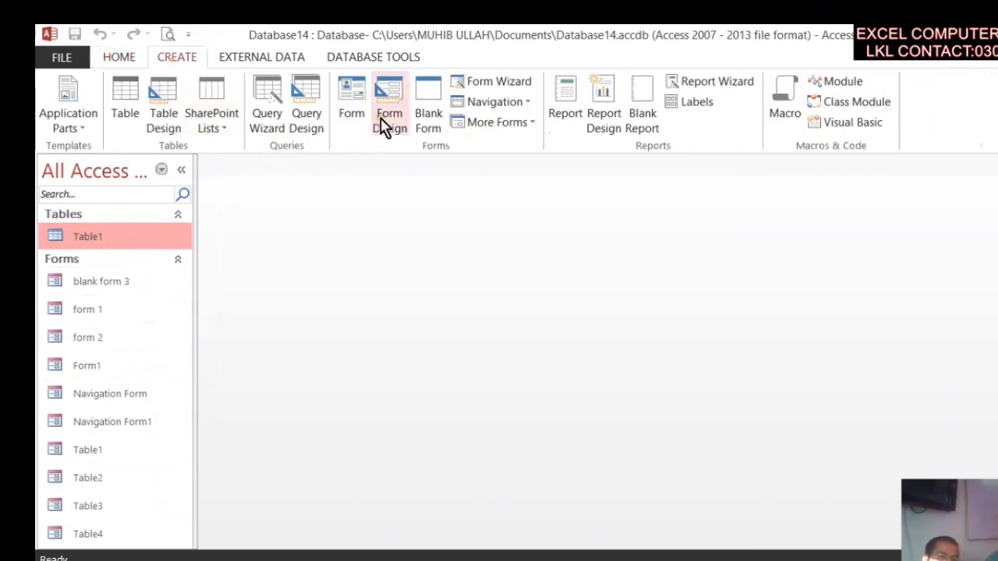
pyautogui.click(526, 102)
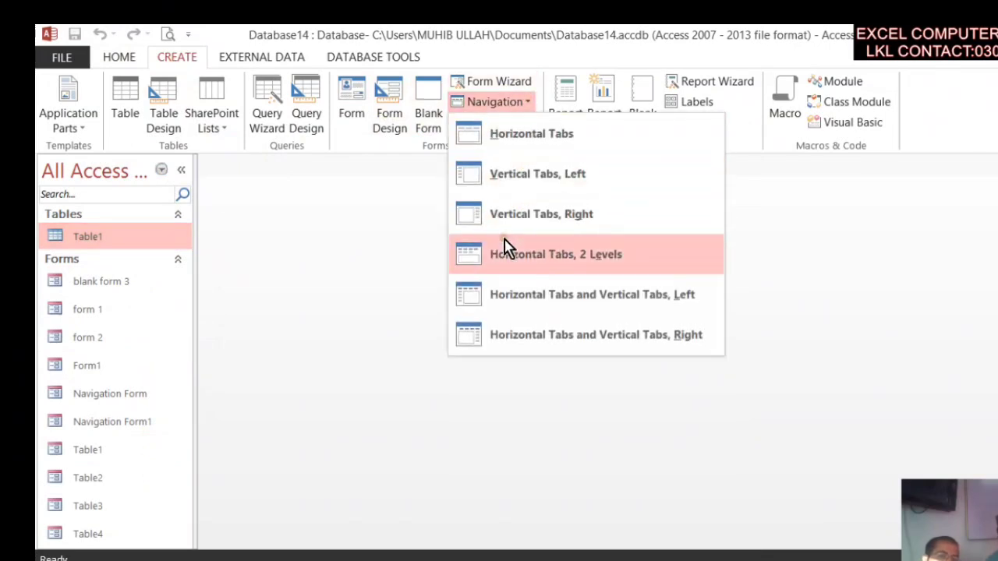
pyautogui.click(421, 430)
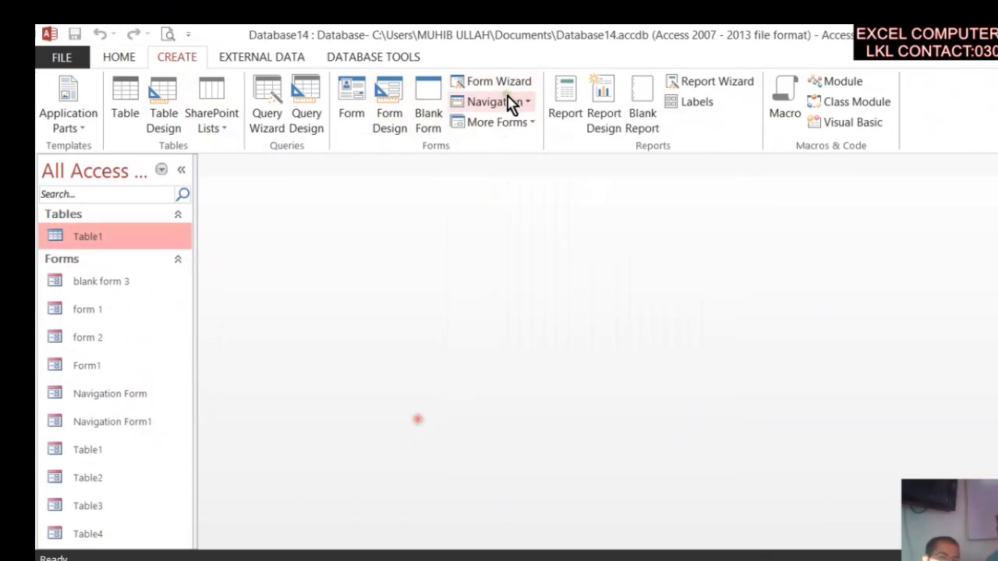
pyautogui.click(514, 128)
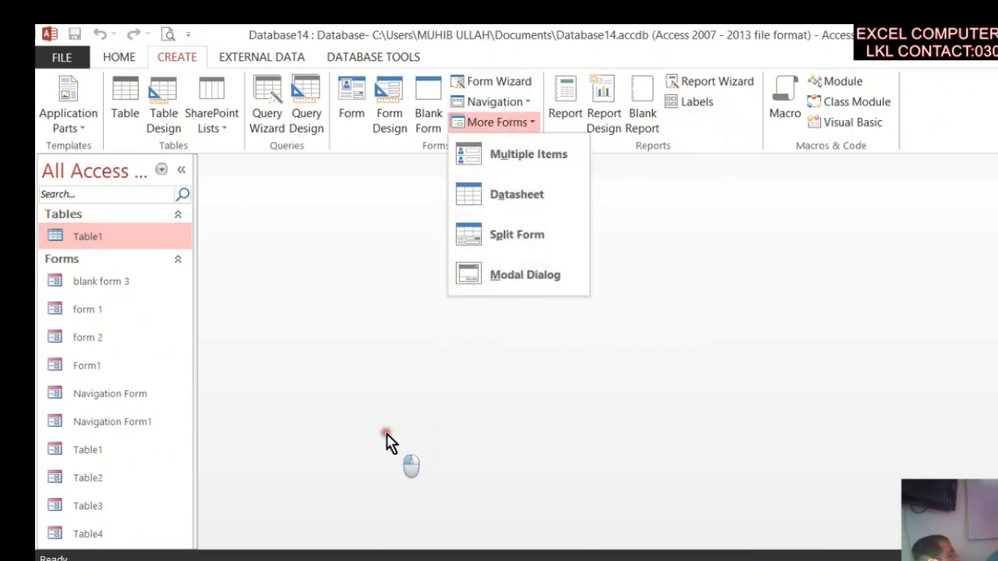
pyautogui.click(386, 433)
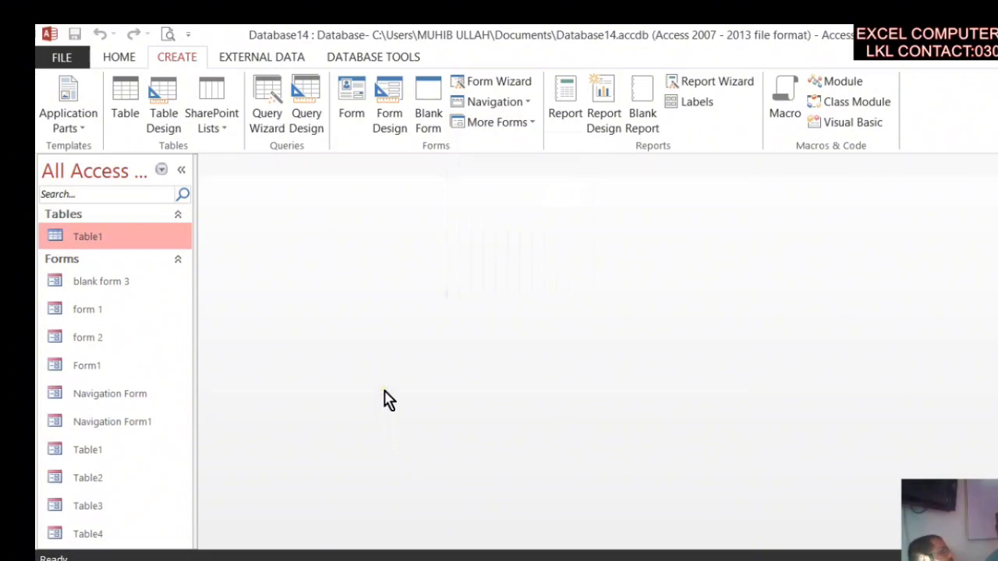
# Step: Open the blank form 3 form and go through the fields of its first record
pyautogui.click(123, 285)
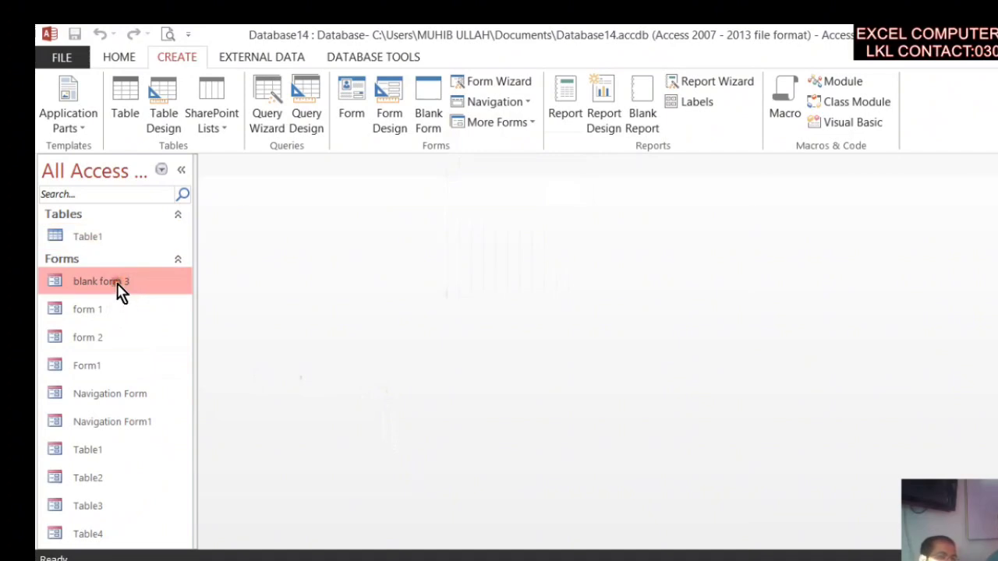
pyautogui.doubleClick(117, 289)
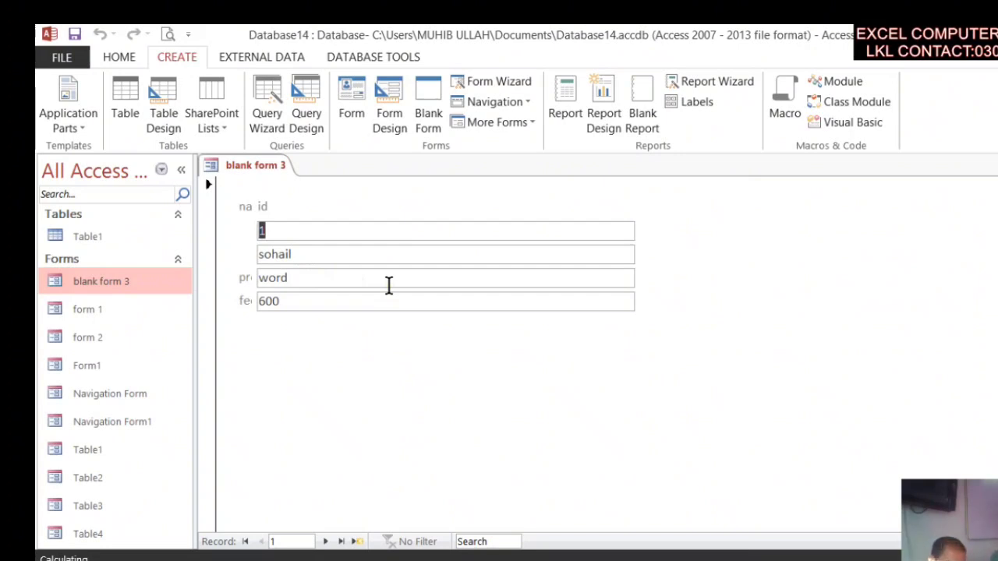
pyautogui.press('Tab')
pyautogui.press('Tab')
pyautogui.press('Tab')
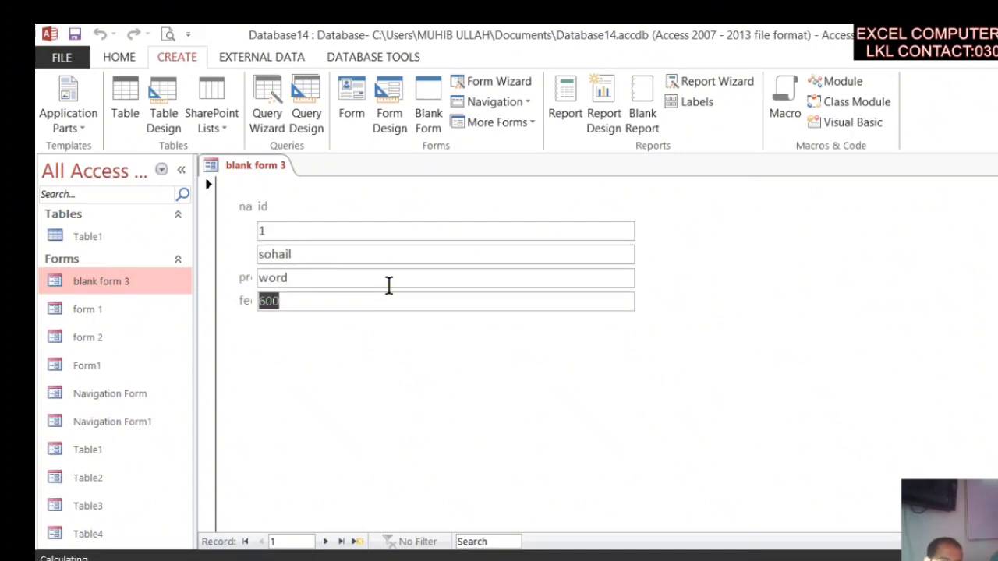
# Step: Add a new record in blank form 3 with a person's name, program word and fee 500
pyautogui.click(355, 542)
pyautogui.click(279, 250)
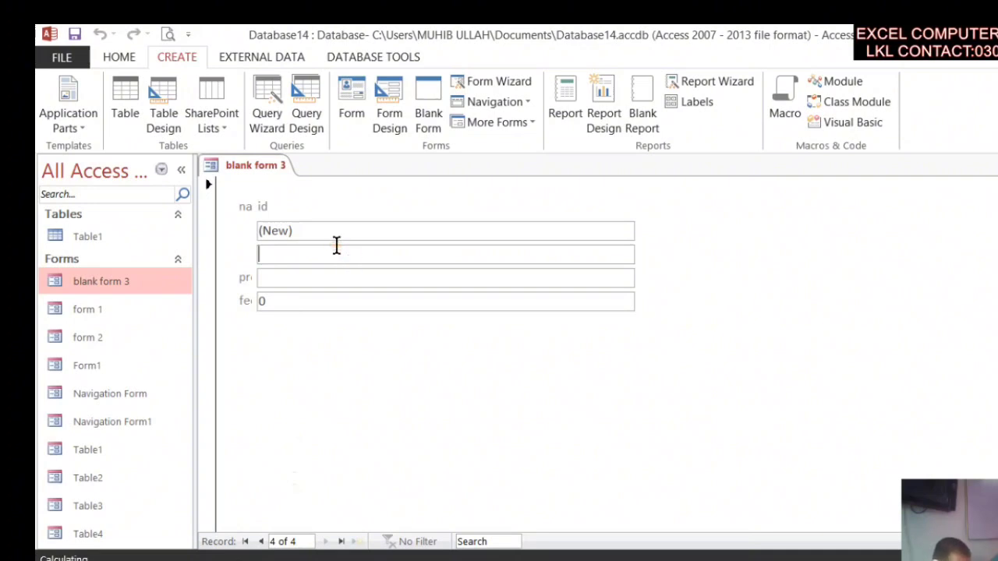
pyautogui.write('wali')
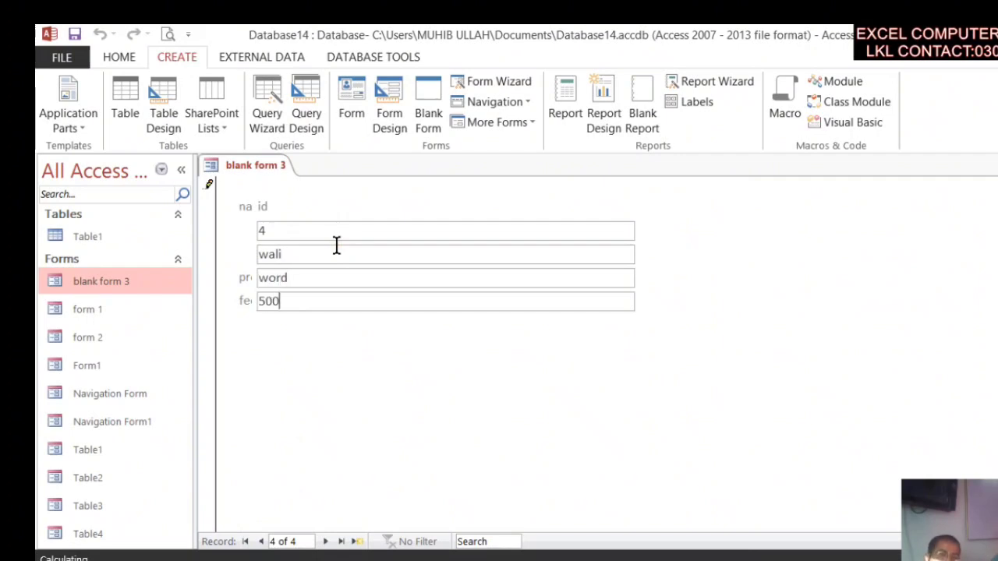
pyautogui.press('Tab')
pyautogui.press('Tab')
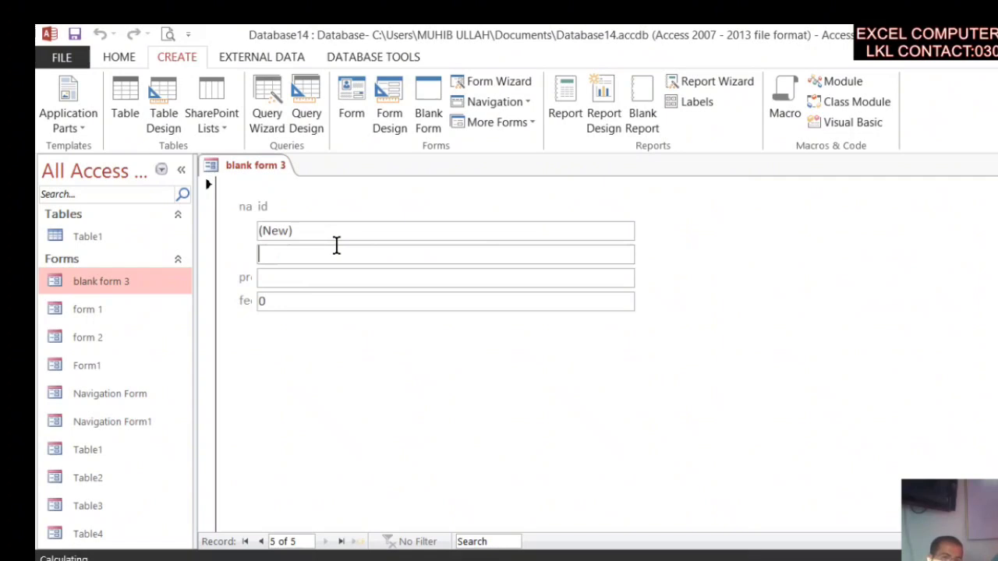
# Step: Add another record in blank form 3 with a person's name, program access\ and fee 800
pyautogui.write('ha')
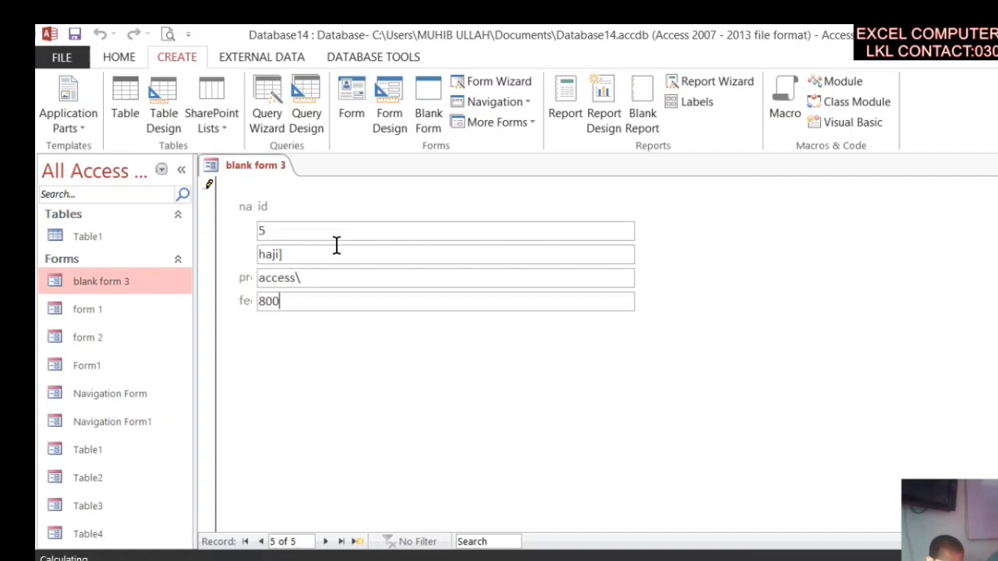
pyautogui.press('Tab')
pyautogui.press('Tab')
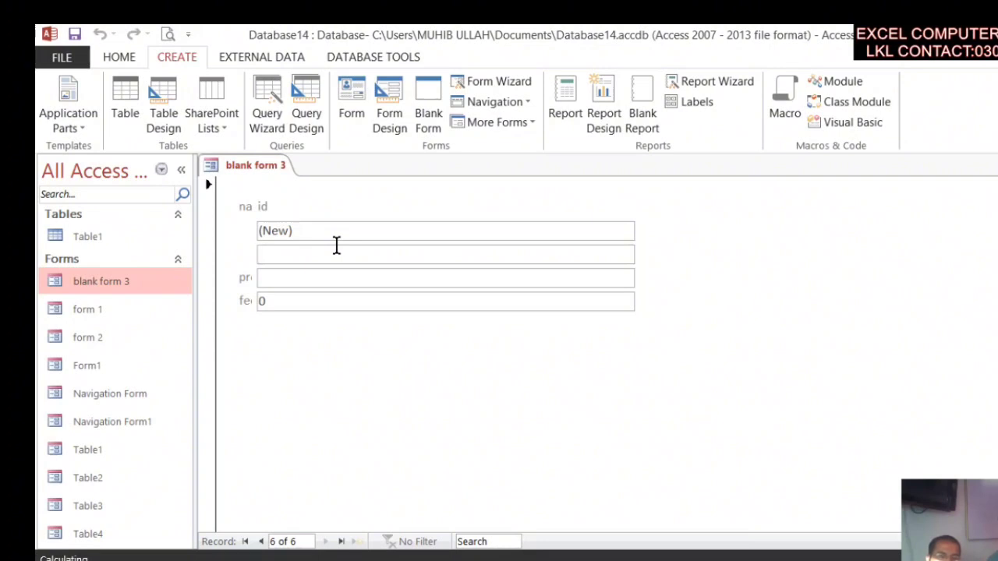
# Step: Add a record in blank form 3 with a person's name, program c++ and fee 700
pyautogui.write('waleed')
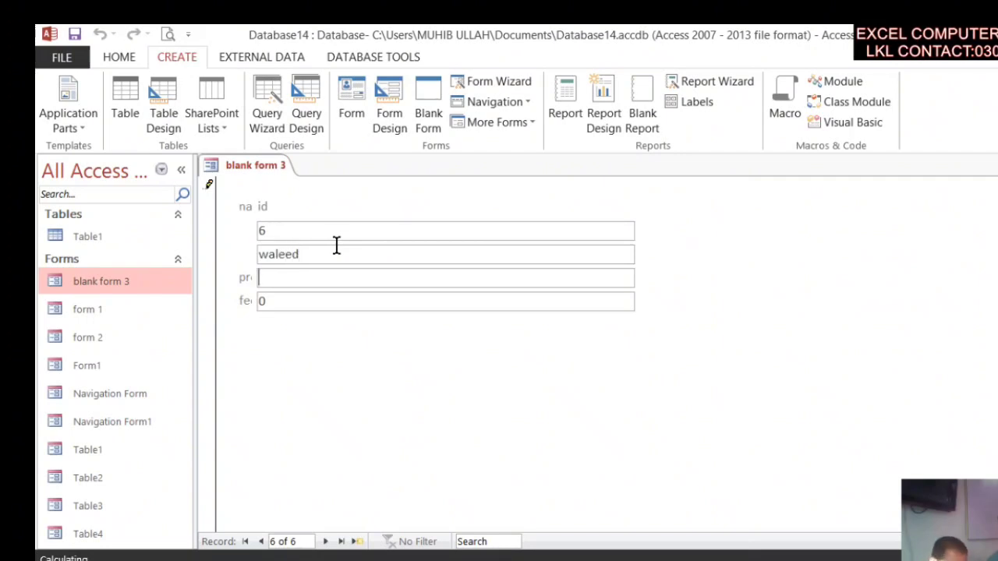
pyautogui.write('c')
pyautogui.hotkey('shift', 'Return')
pyautogui.write('++')
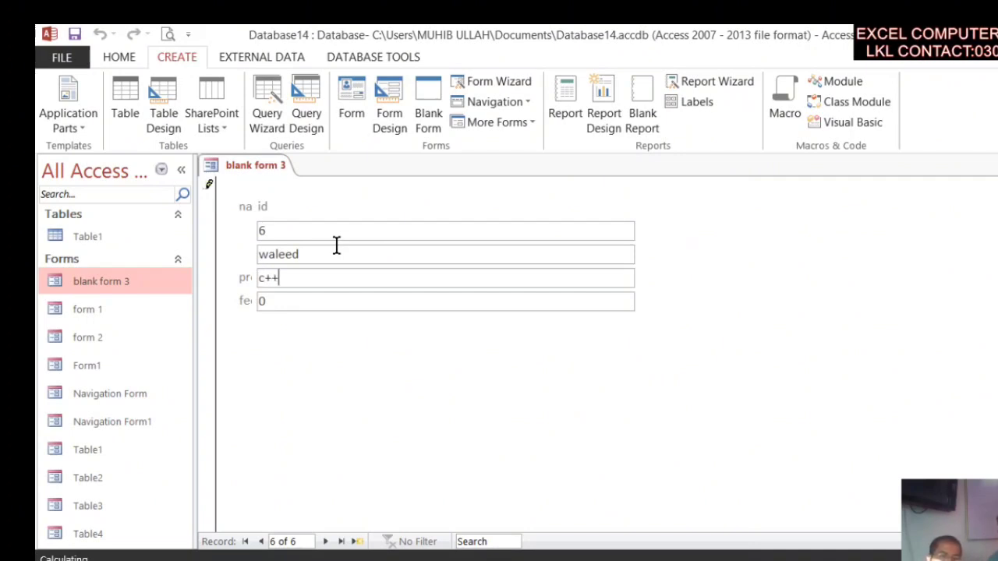
pyautogui.press('Tab')
pyautogui.write('700')
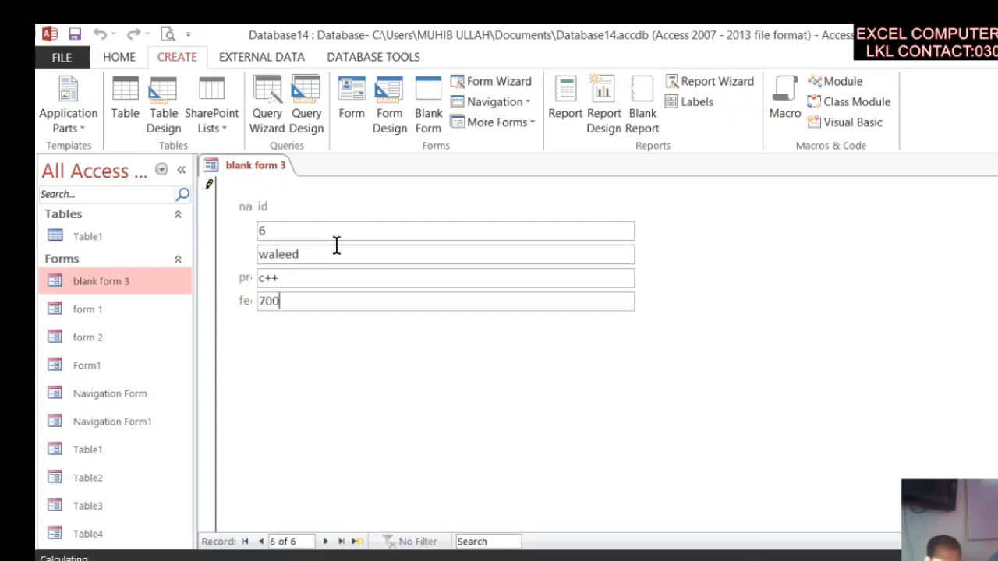
pyautogui.press('Tab')
pyautogui.press('Tab')
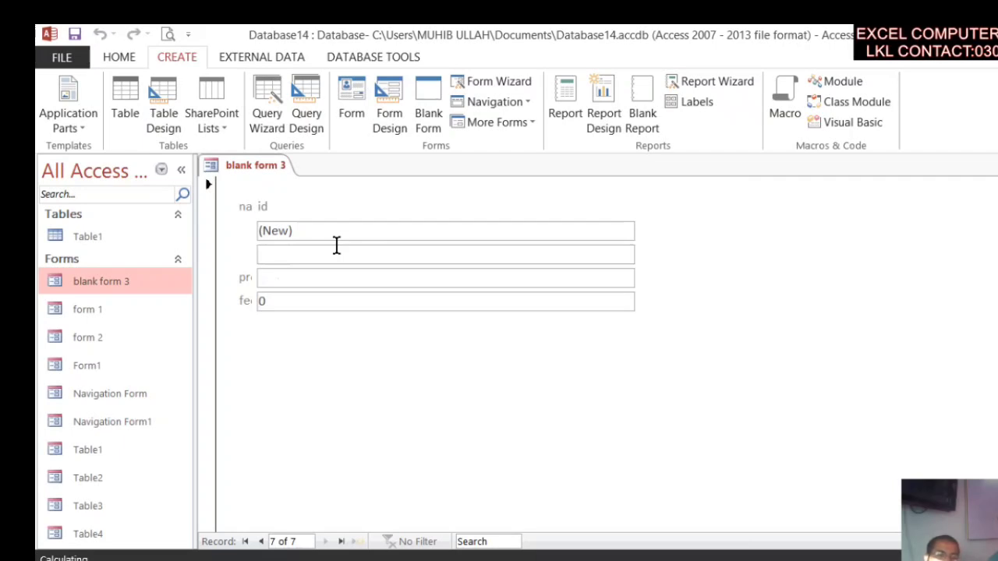
# Step: Add one more record with a person's name, program photoshop' and fee 800, and close blank form 3
pyautogui.write('shah')
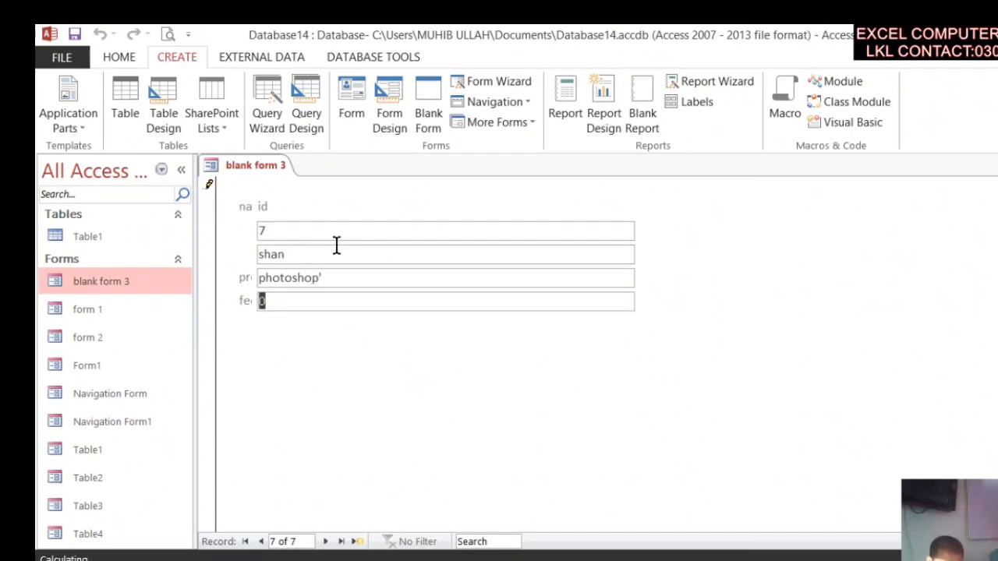
pyautogui.press('Return')
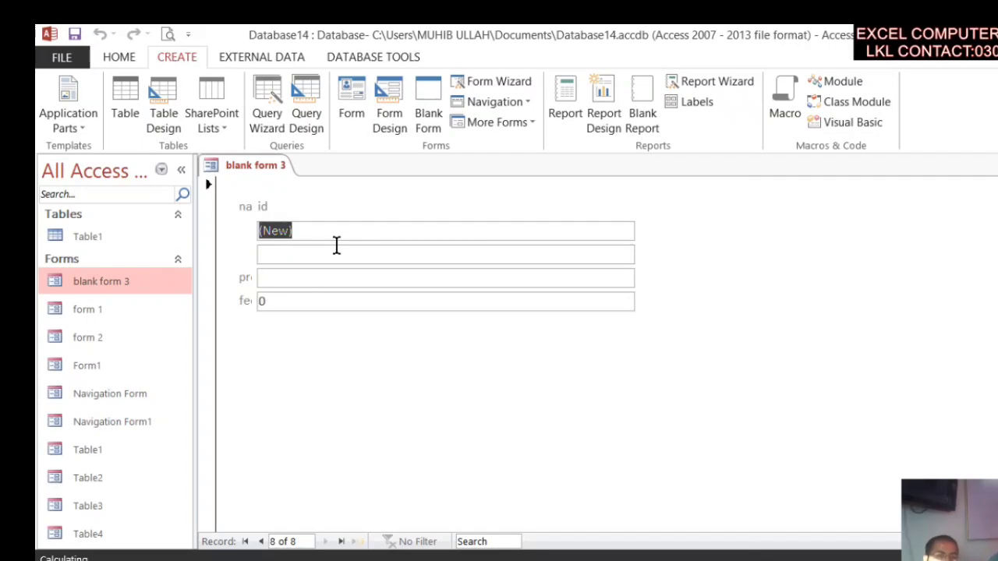
pyautogui.hotkey('ctrl', 'w')
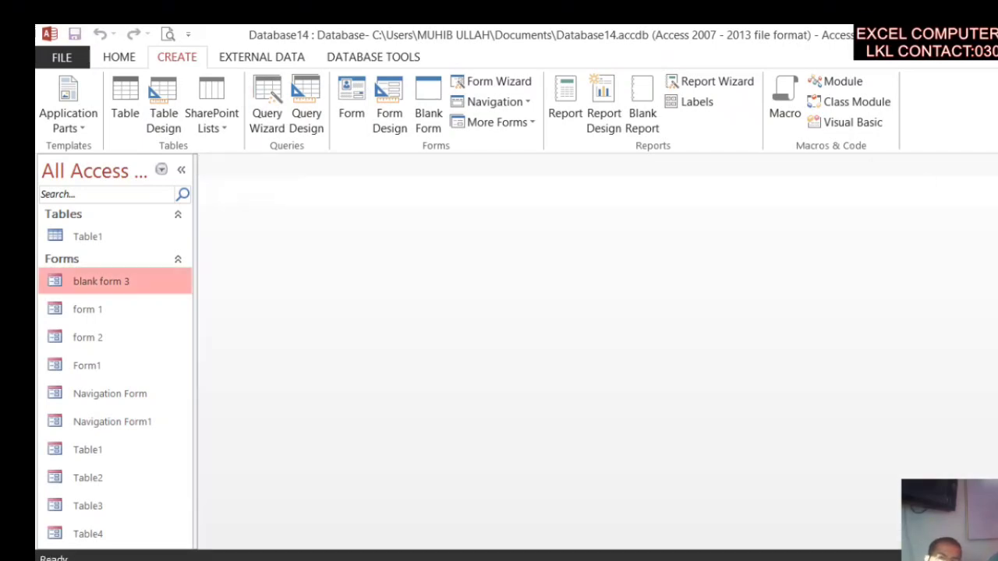
# Step: Open Table1, correct the program of record 5 to access, and close the table
pyautogui.click(108, 247)
pyautogui.doubleClick(108, 248)
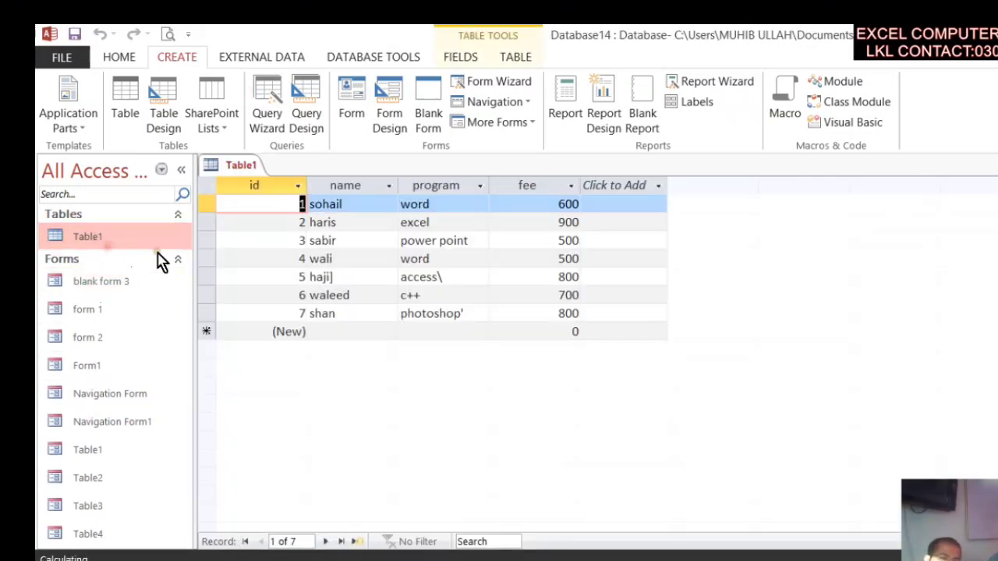
pyautogui.click(348, 273)
pyautogui.click(429, 279)
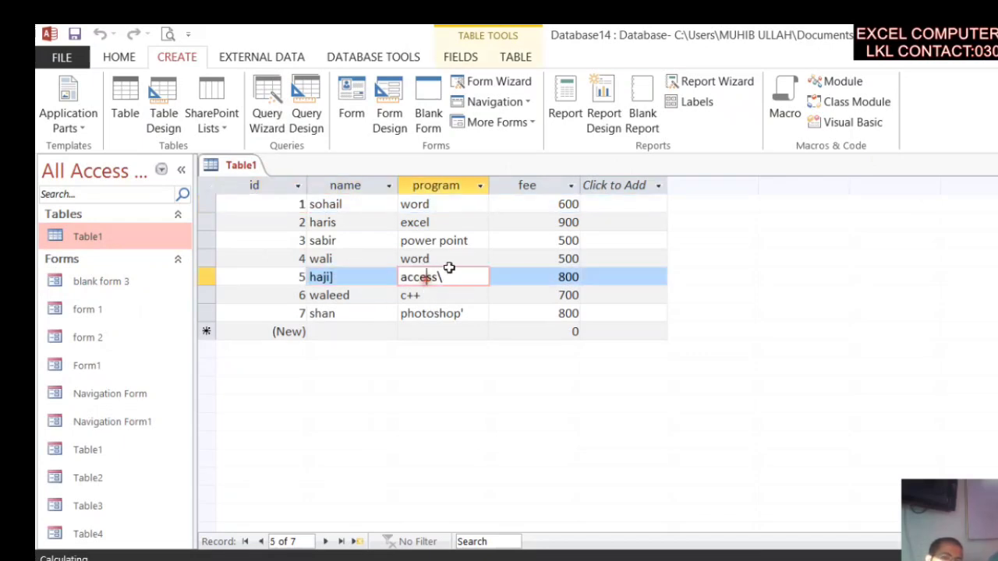
pyautogui.click(448, 274)
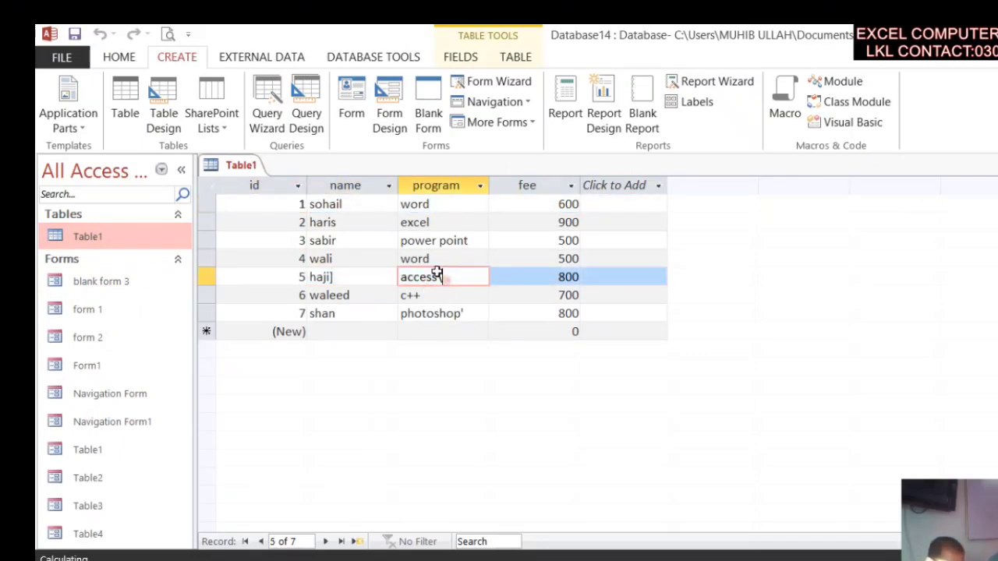
pyautogui.click(455, 331)
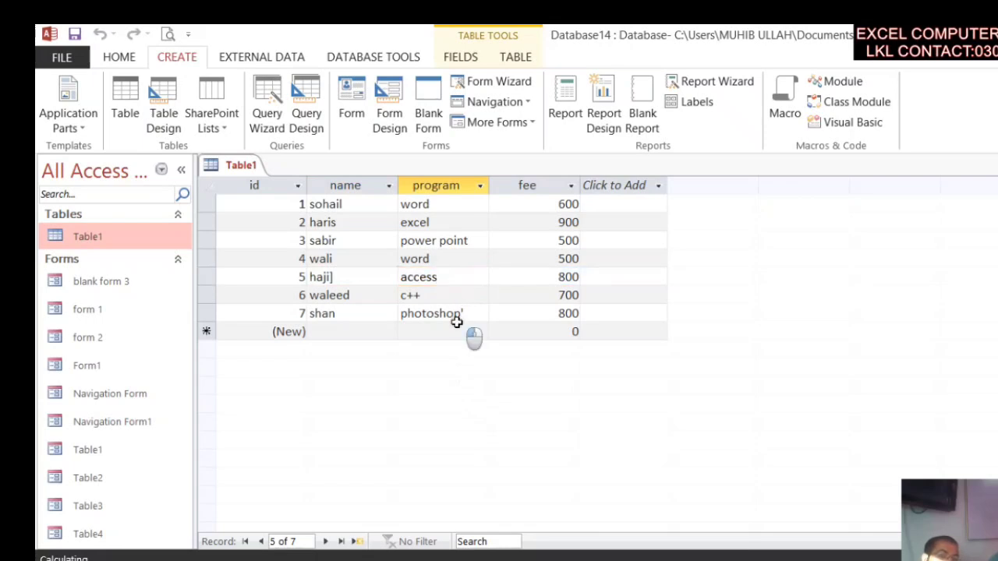
pyautogui.click(451, 302)
pyautogui.click(452, 301)
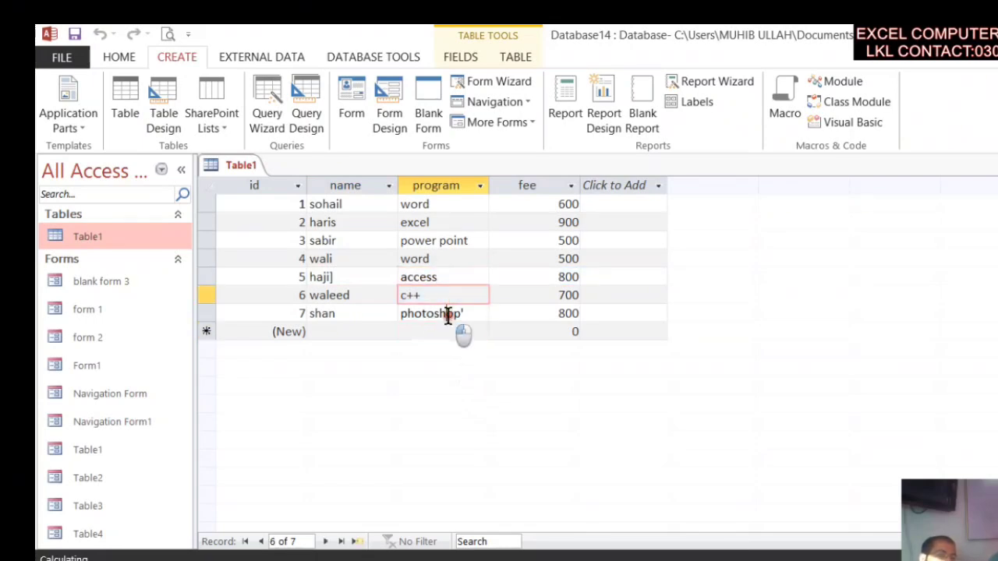
pyautogui.click(449, 314)
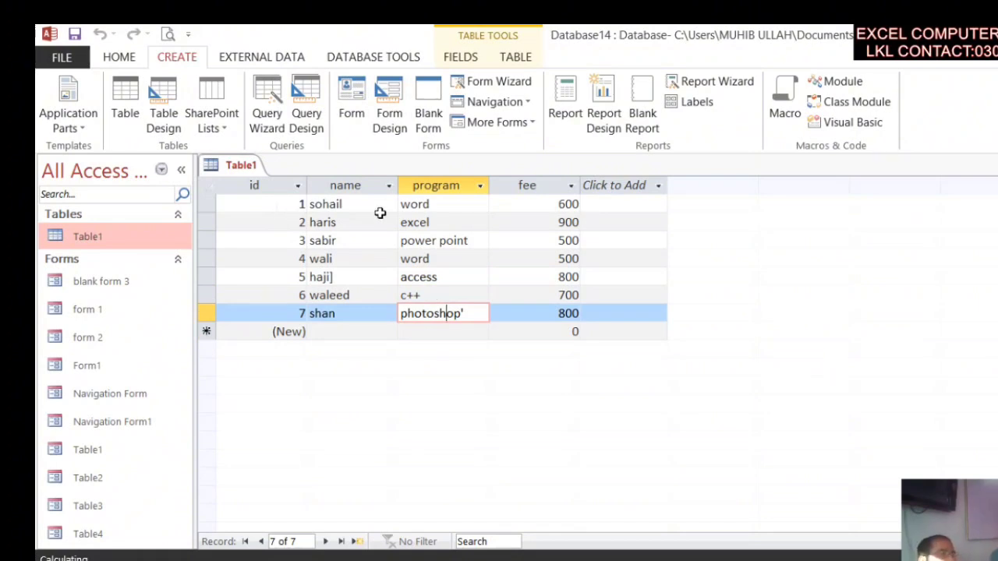
pyautogui.hotkey('ctrl', 'w')
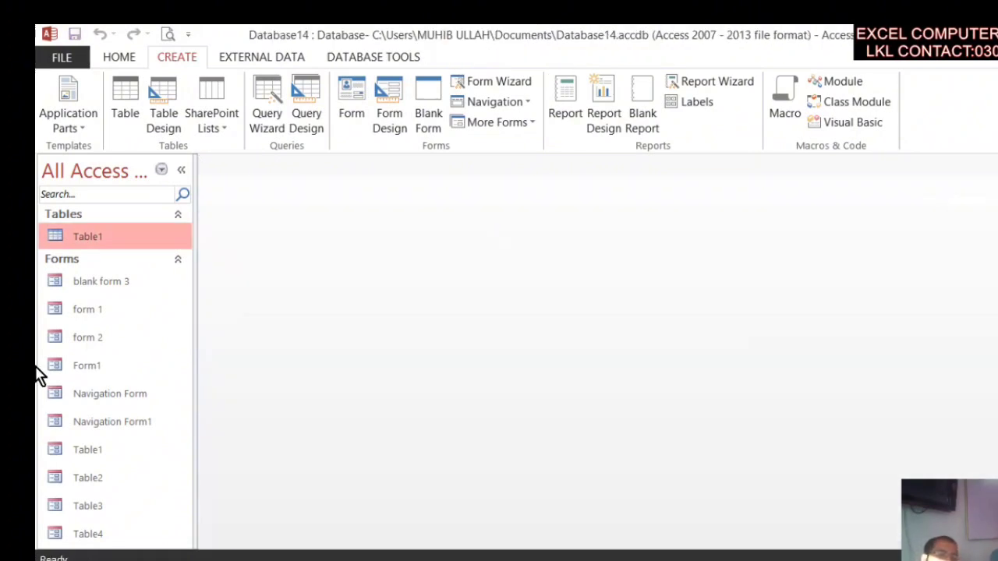
# Step: Open blank form 3 and switch it to Layout View
pyautogui.click(120, 286)
pyautogui.doubleClick(120, 285)
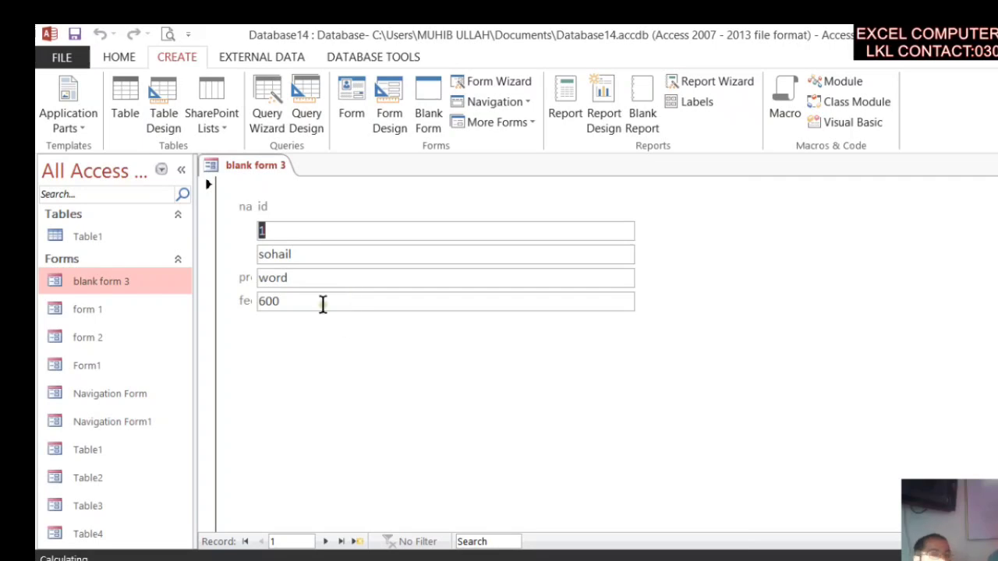
pyautogui.rightClick(237, 169)
pyautogui.click(297, 279)
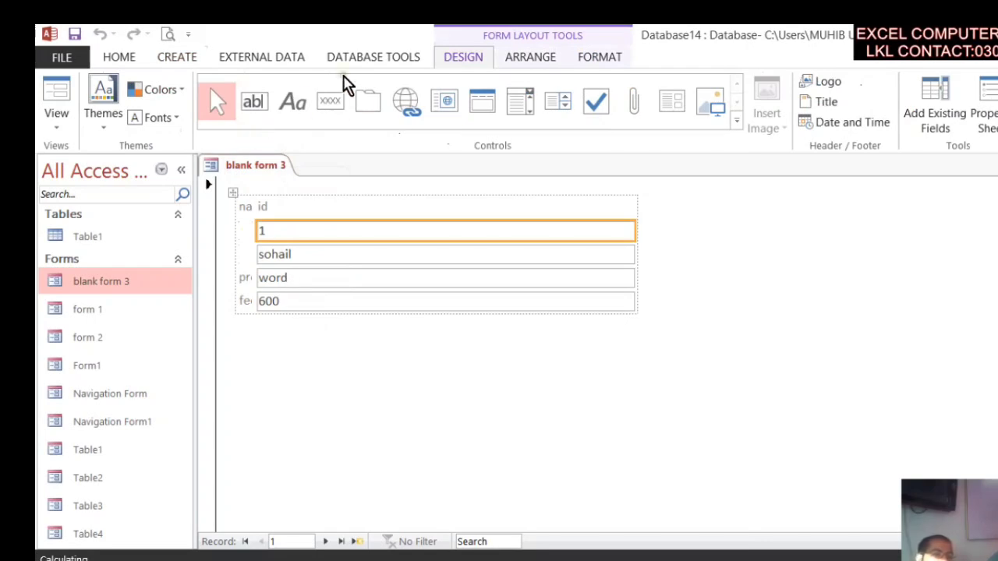
# Step: Look through the form's arrange, format and design options, and return blank form 3 to Form View
pyautogui.click(527, 59)
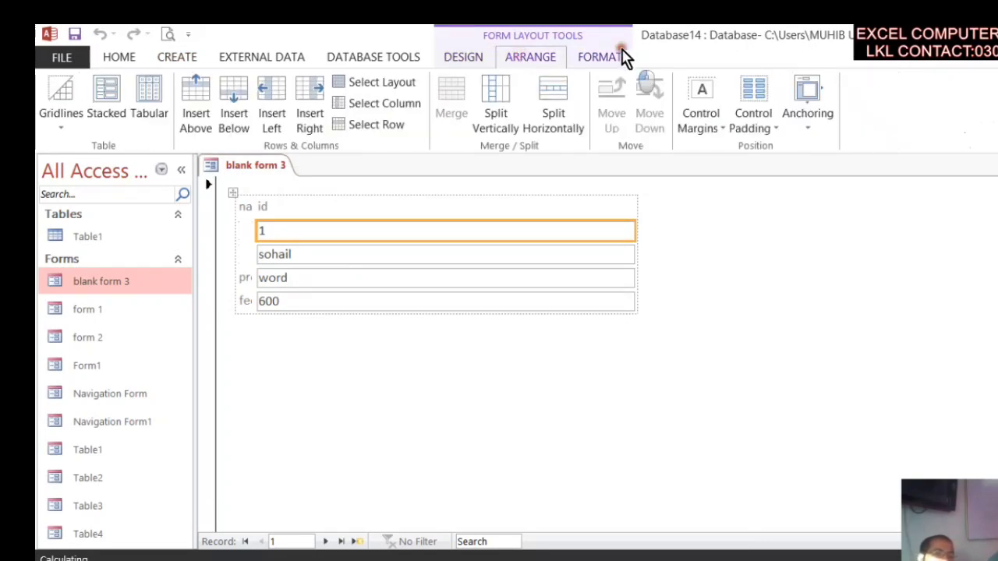
pyautogui.click(612, 57)
pyautogui.click(468, 59)
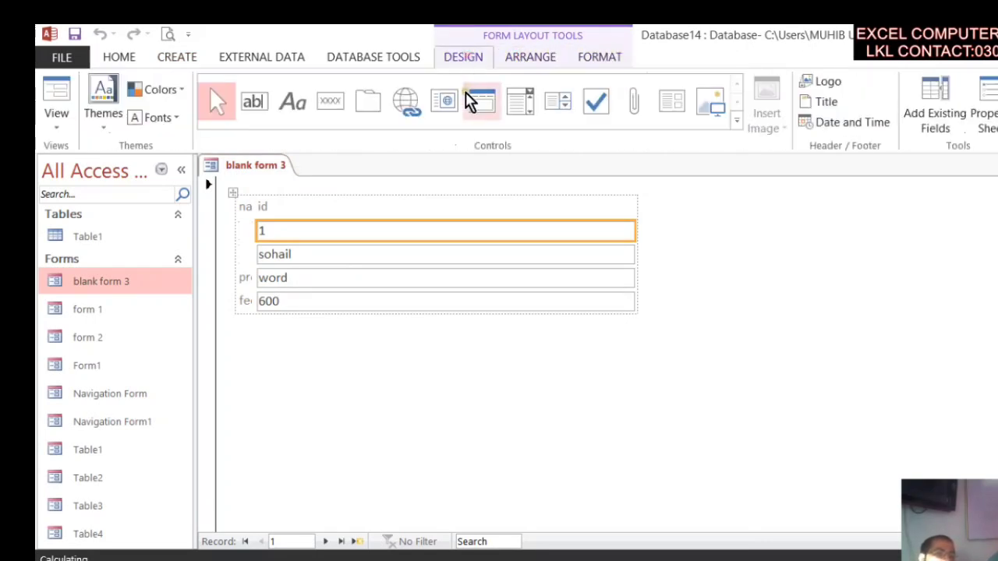
pyautogui.click(320, 257)
pyautogui.click(263, 231)
pyautogui.click(60, 121)
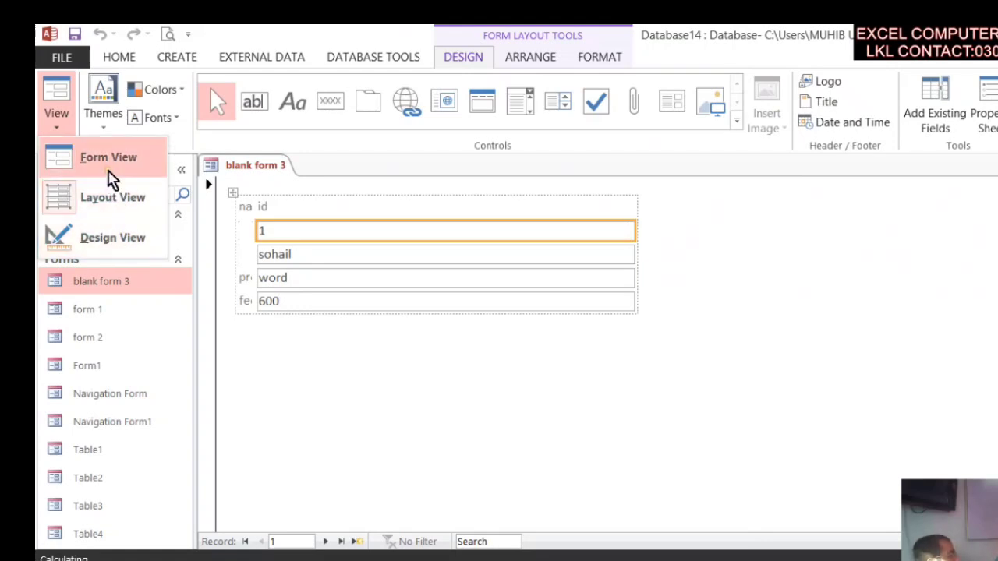
pyautogui.click(109, 178)
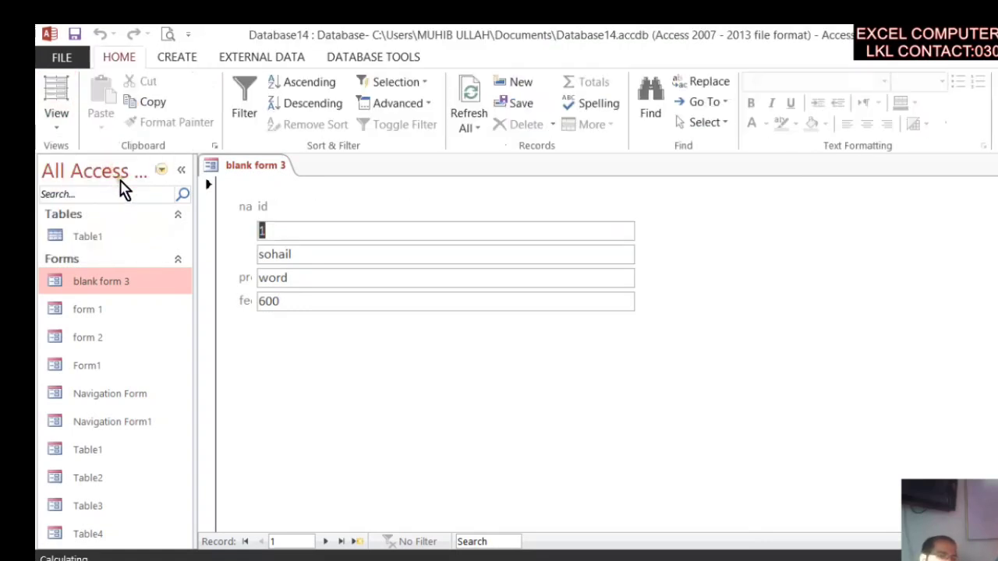
pyautogui.click(278, 228)
pyautogui.click(285, 254)
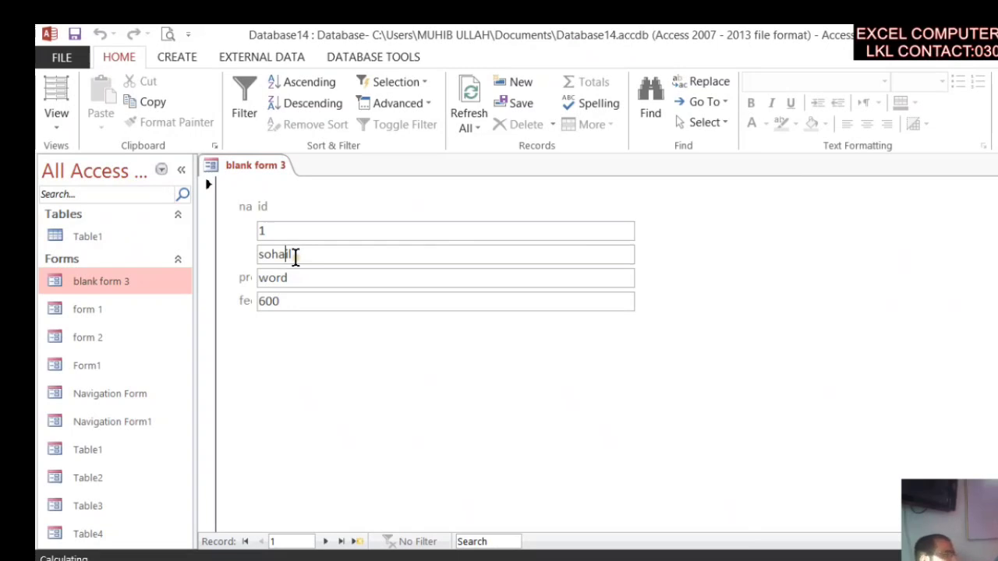
pyautogui.press('super')
pyautogui.press('super')
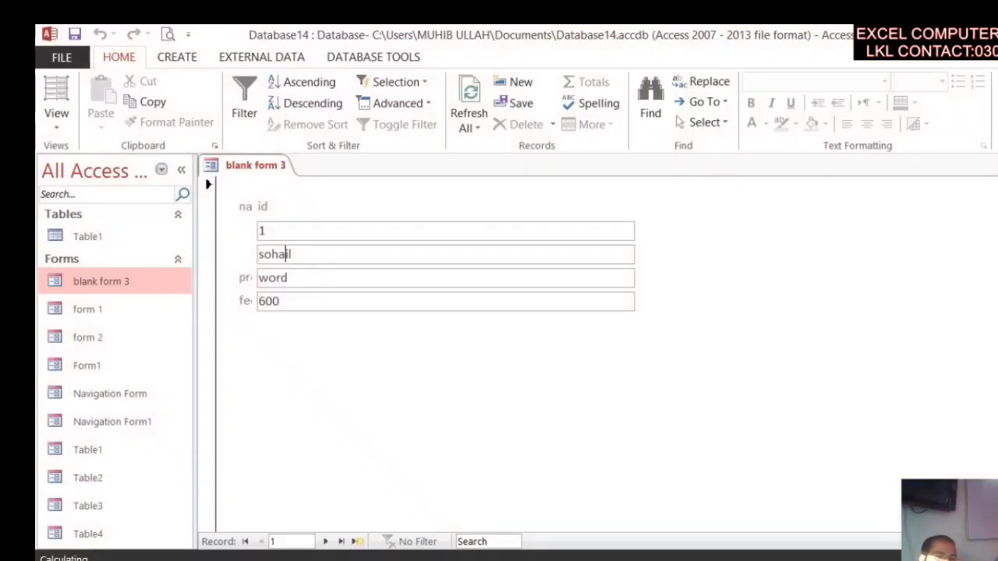
# Step: In Layout View, narrow the form's field boxes to about two thirds of their width and make the id and name boxes taller
pyautogui.click(58, 117)
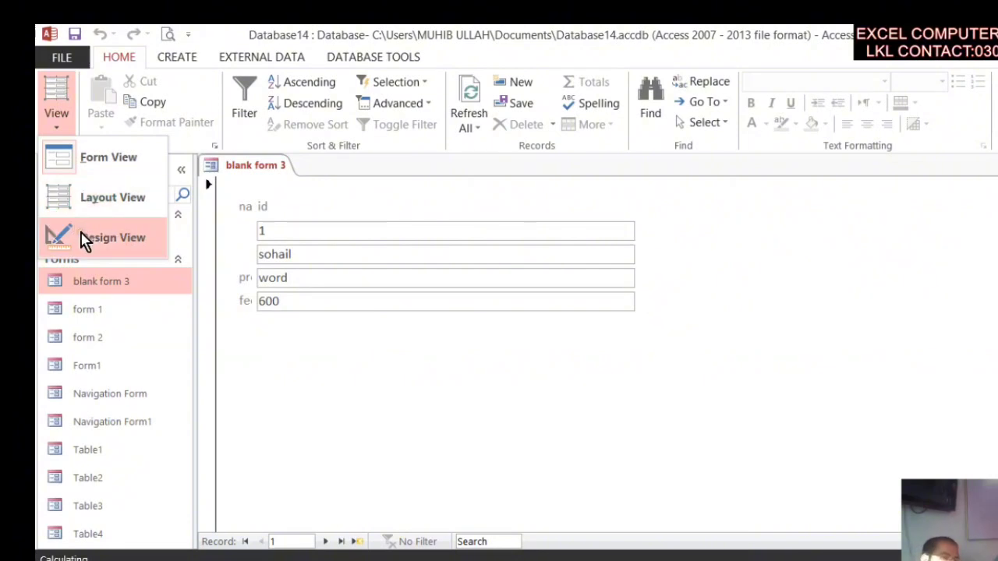
pyautogui.click(105, 204)
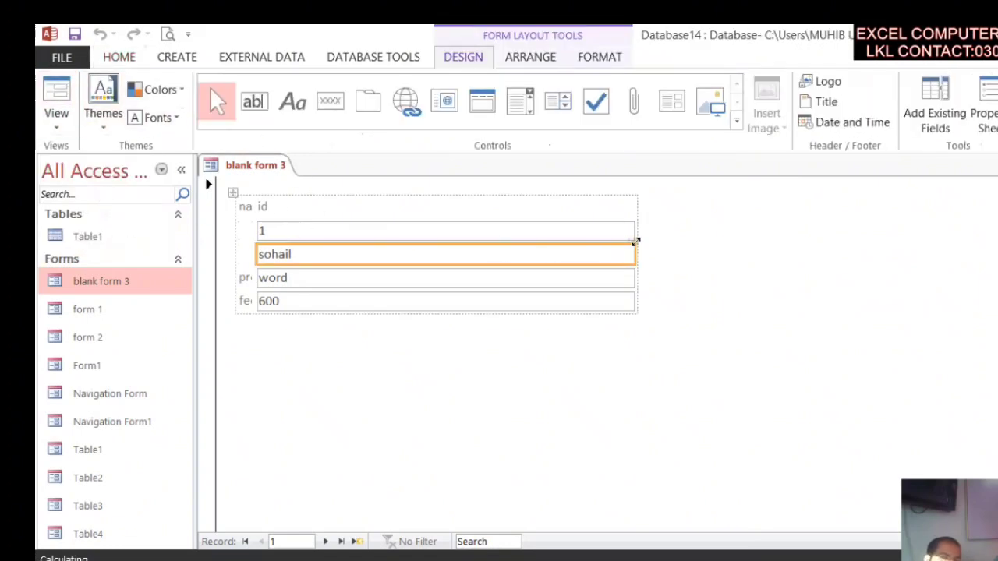
pyautogui.moveTo(632, 245); pyautogui.dragTo(384, 237)
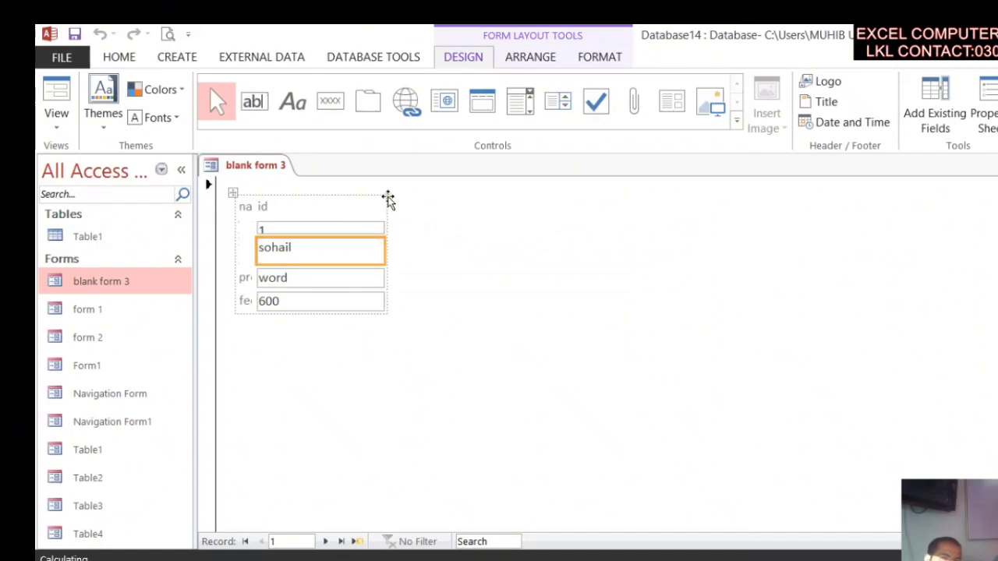
pyautogui.click(341, 226)
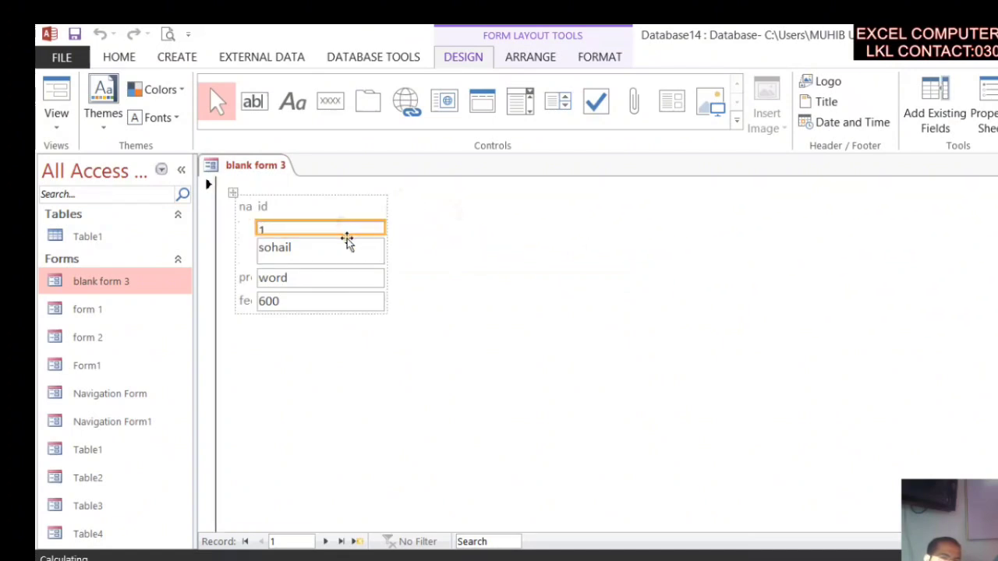
pyautogui.moveTo(346, 220); pyautogui.dragTo(347, 206)
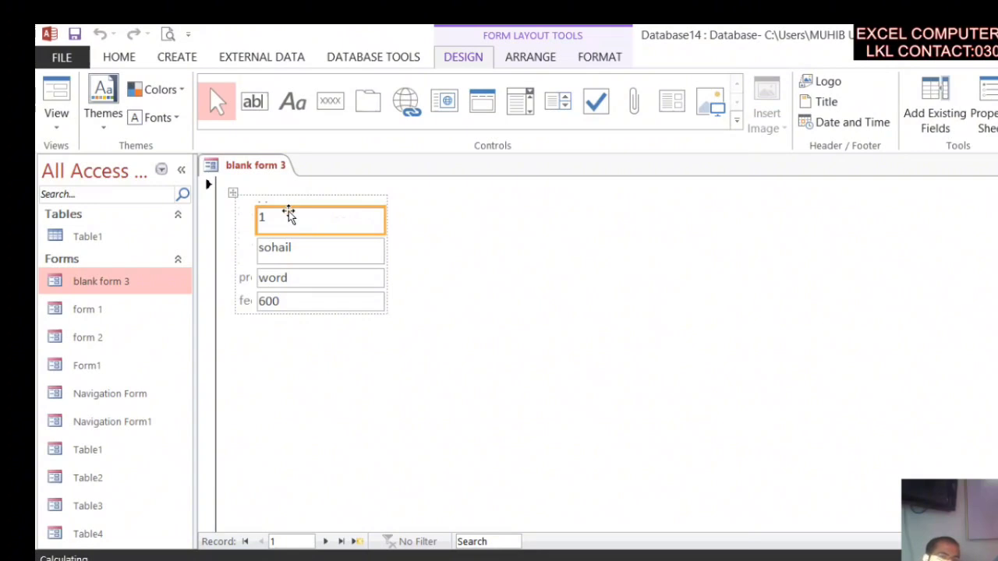
pyautogui.moveTo(382, 217); pyautogui.dragTo(503, 232)
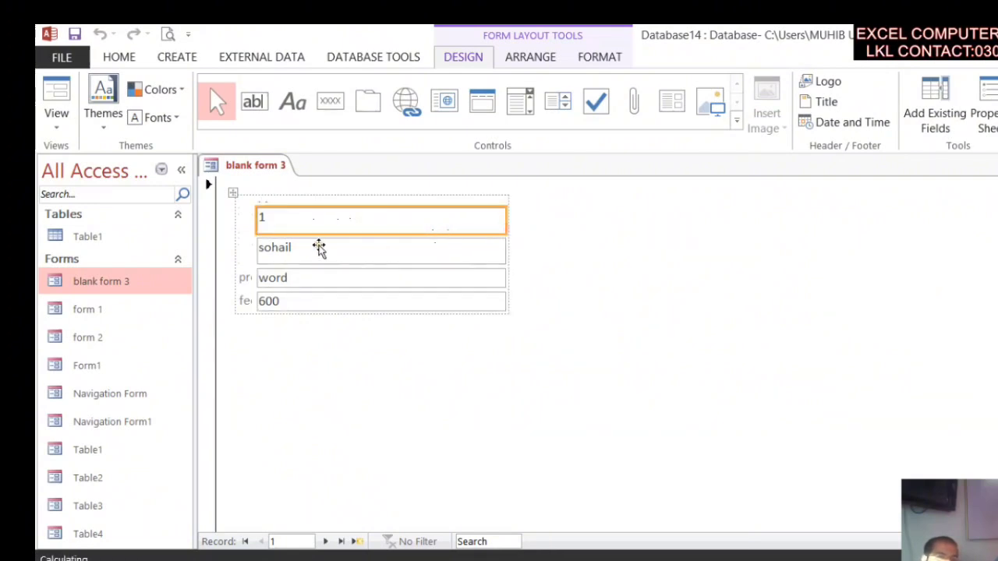
# Step: Move the whole field layout right and slightly down, and widen its label column to fit the full id, program and fee labels
pyautogui.moveTo(234, 194); pyautogui.dragTo(340, 214)
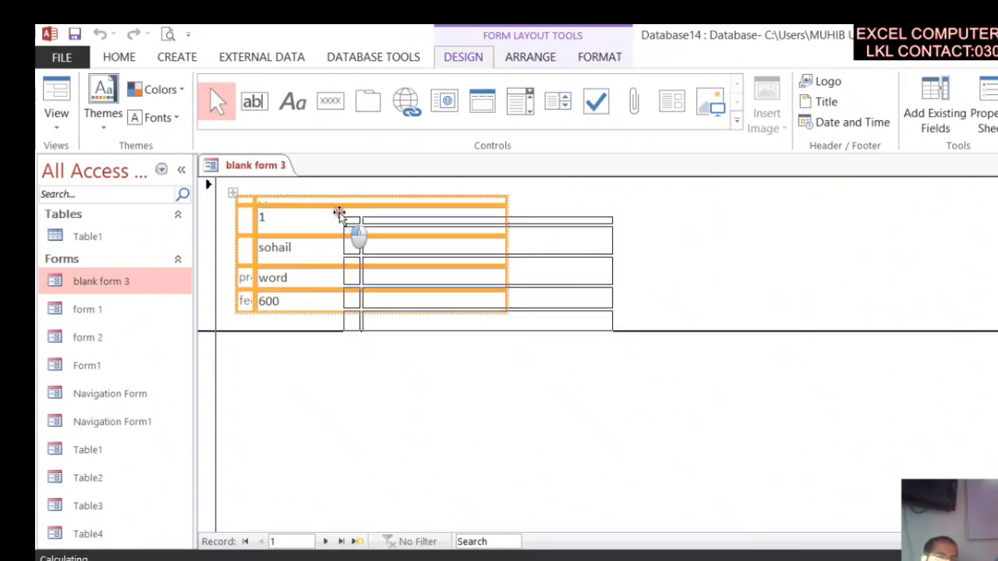
pyautogui.moveTo(342, 248)
pyautogui.mouseDown()
pyautogui.moveTo(279, 248)
pyautogui.moveTo(359, 244)
pyautogui.mouseUp()
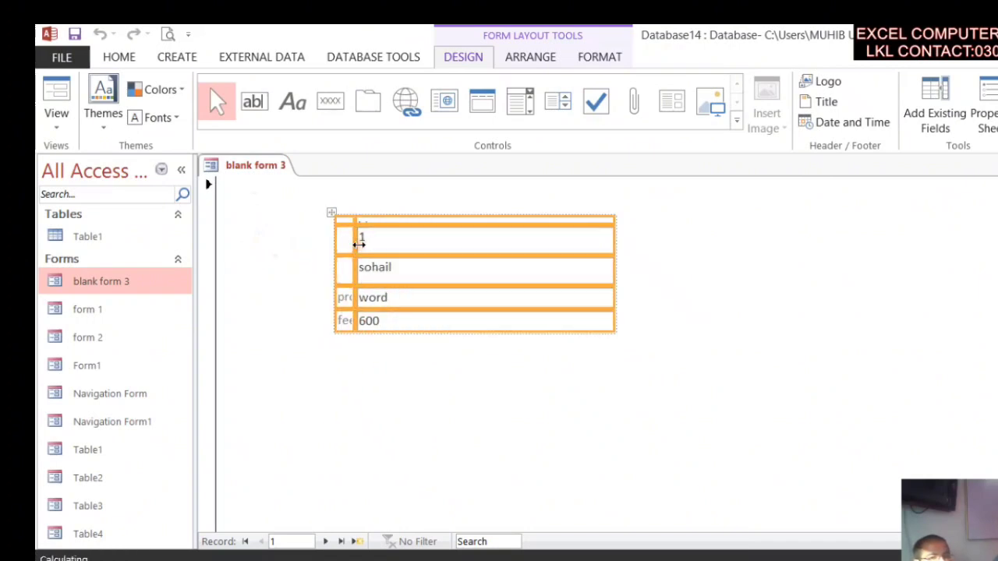
pyautogui.click(361, 238)
pyautogui.moveTo(356, 239); pyautogui.dragTo(379, 247)
pyautogui.click(385, 265)
pyautogui.click(384, 236)
pyautogui.click(413, 274)
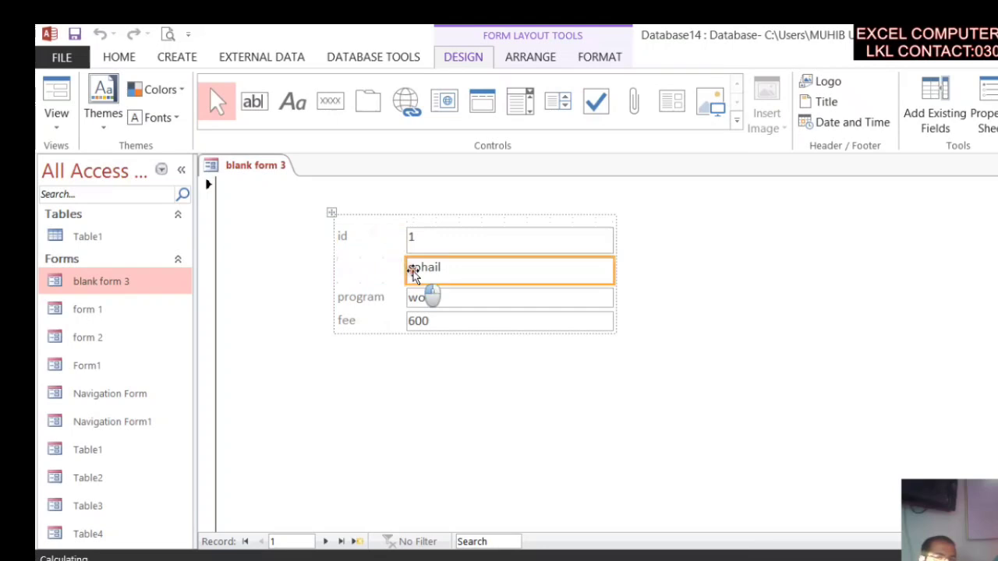
pyautogui.moveTo(406, 269)
pyautogui.mouseDown()
pyautogui.moveTo(494, 260)
pyautogui.moveTo(398, 269)
pyautogui.mouseUp()
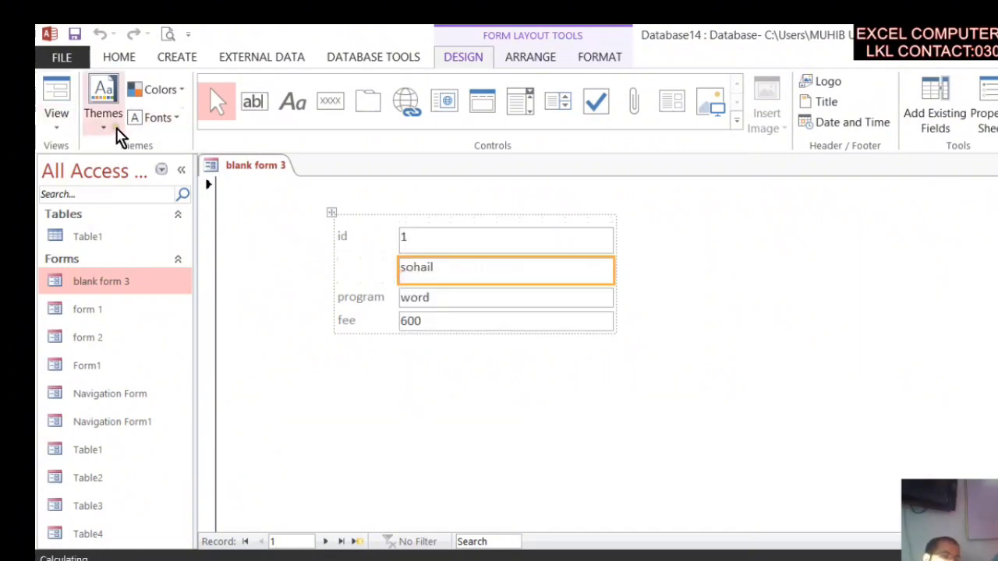
# Step: Apply the second custom theme to blank form 3, and replace it with the blue Office theme
pyautogui.click(99, 125)
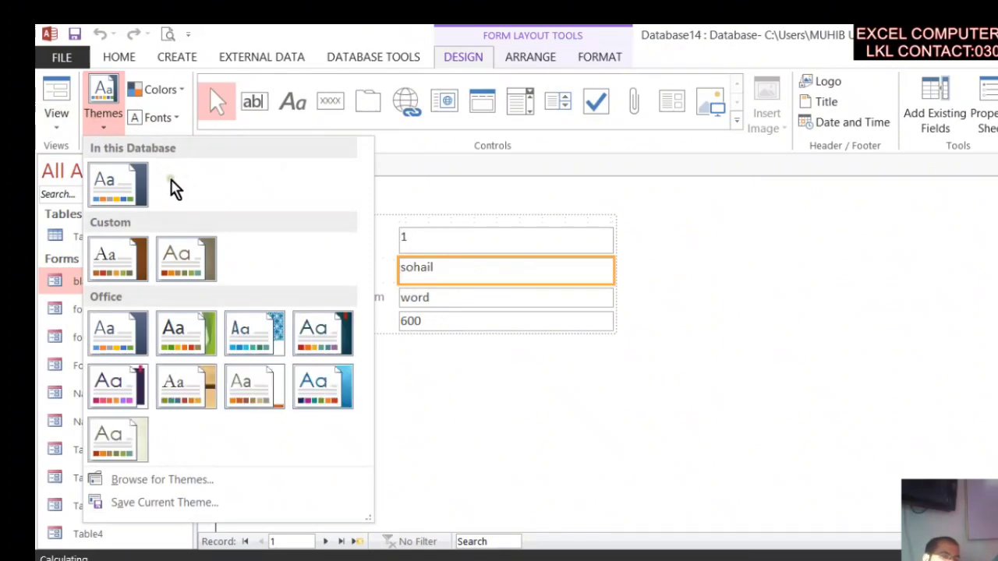
pyautogui.click(200, 267)
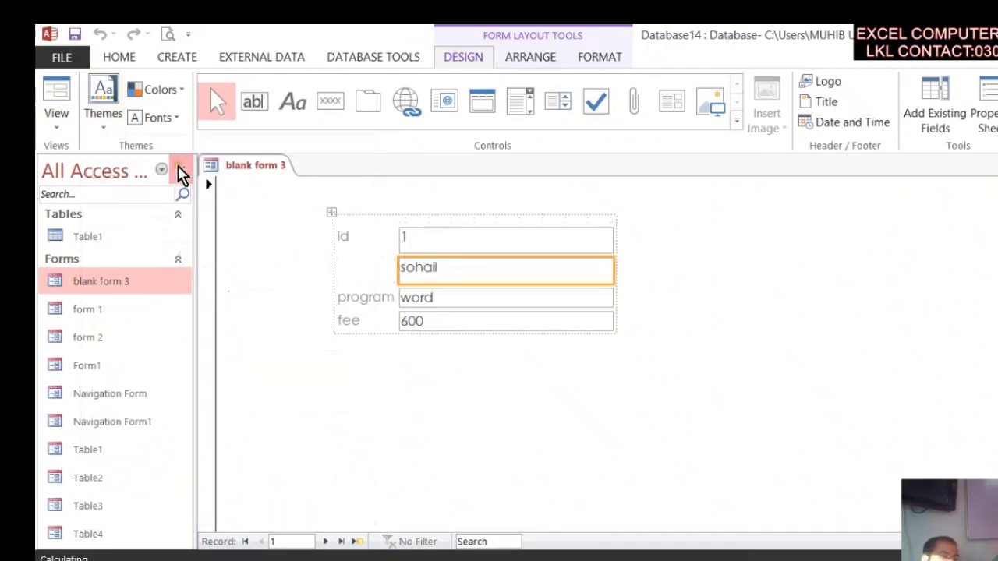
pyautogui.click(104, 124)
pyautogui.click(310, 396)
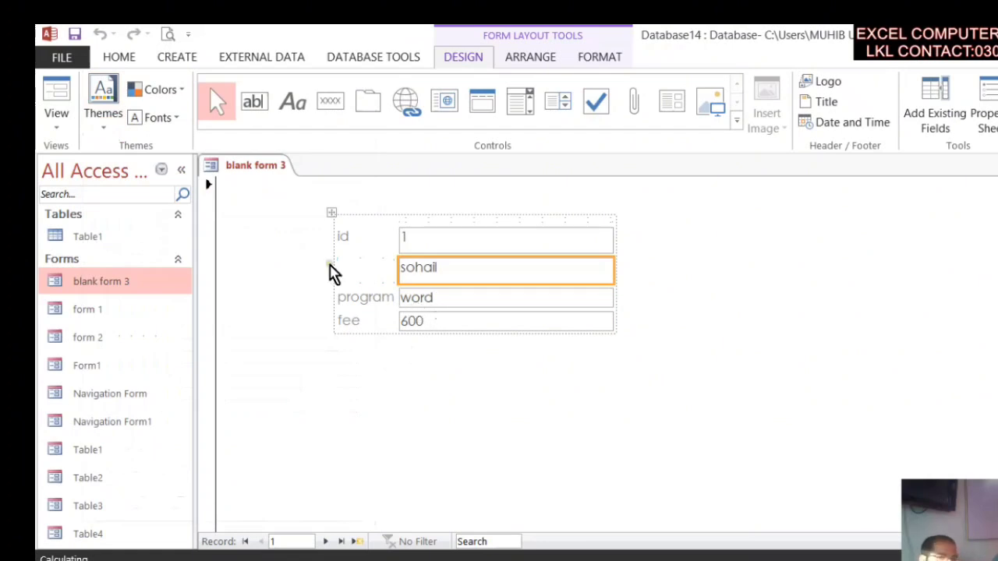
# Step: Switch blank form 3 from Layout View to Form View and place the cursor in its program box
pyautogui.rightClick(234, 172)
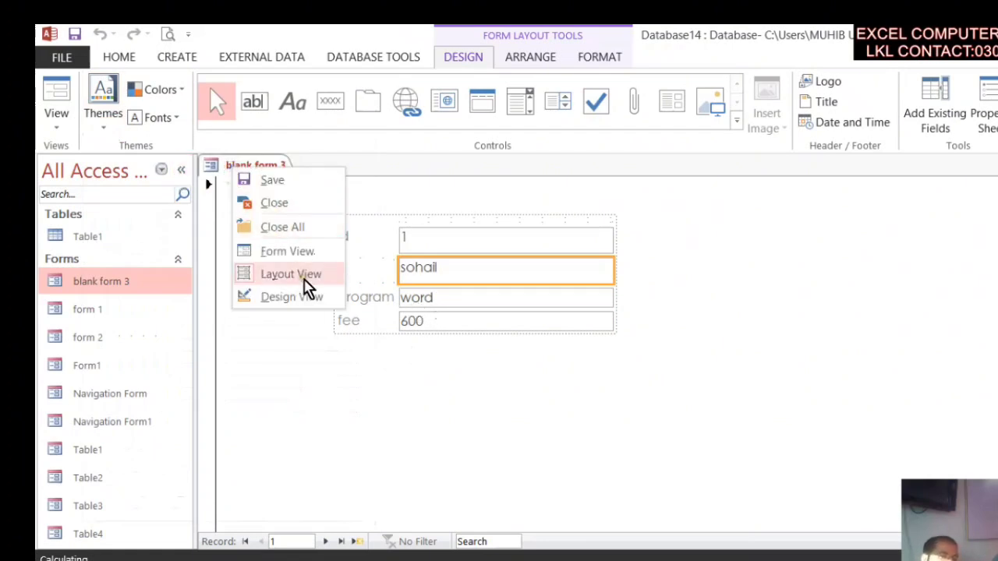
pyautogui.click(312, 254)
pyautogui.click(491, 302)
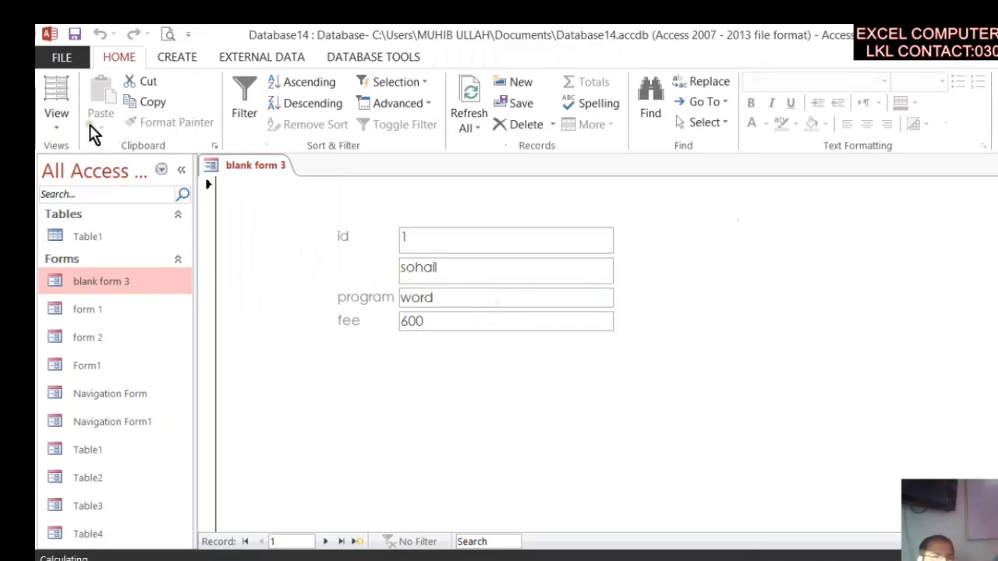
# Step: Open blank form 3 in Design View and enlarge its detail area to about 6.5 inches wide and 3 inches tall
pyautogui.rightClick(257, 164)
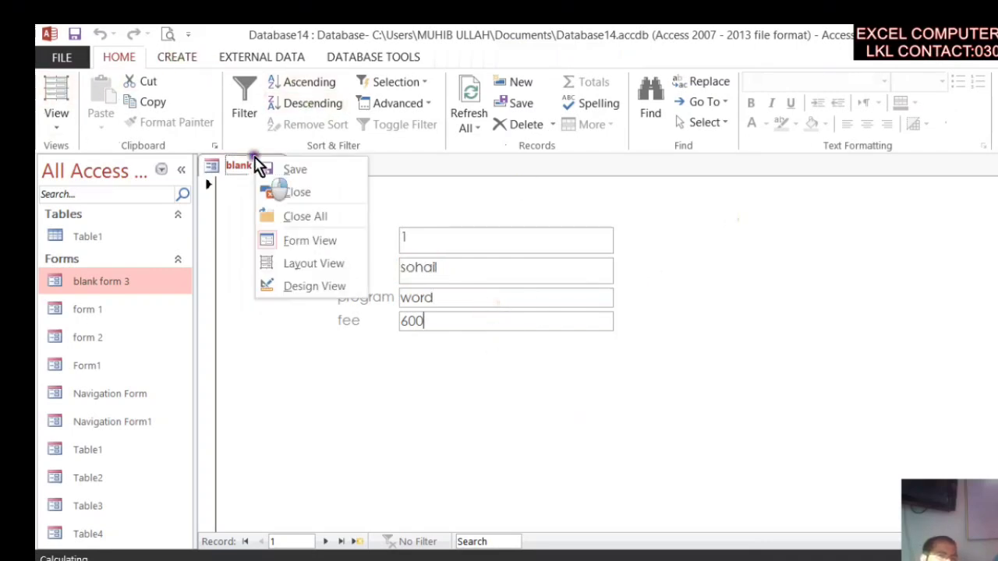
pyautogui.click(302, 285)
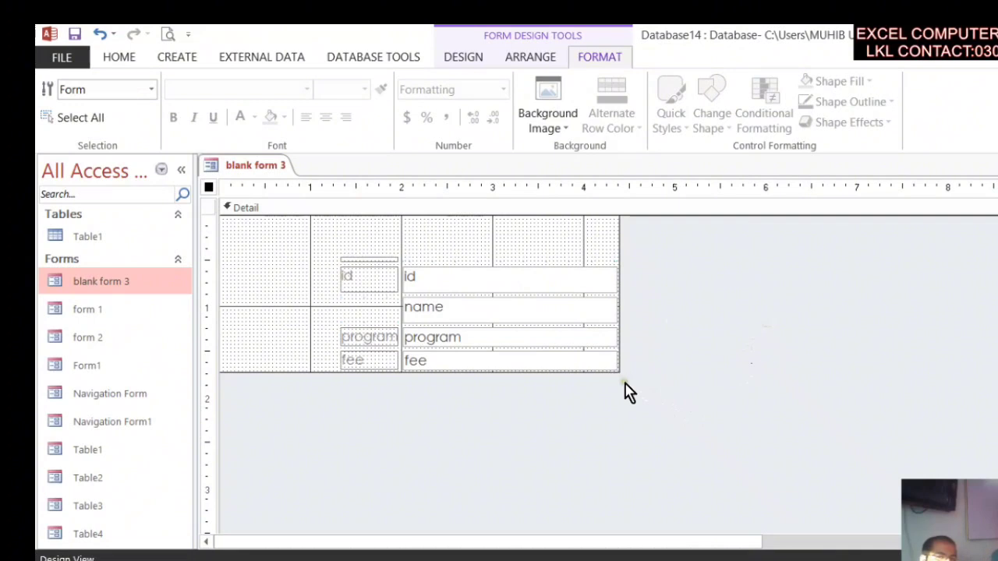
pyautogui.moveTo(614, 372); pyautogui.dragTo(631, 489)
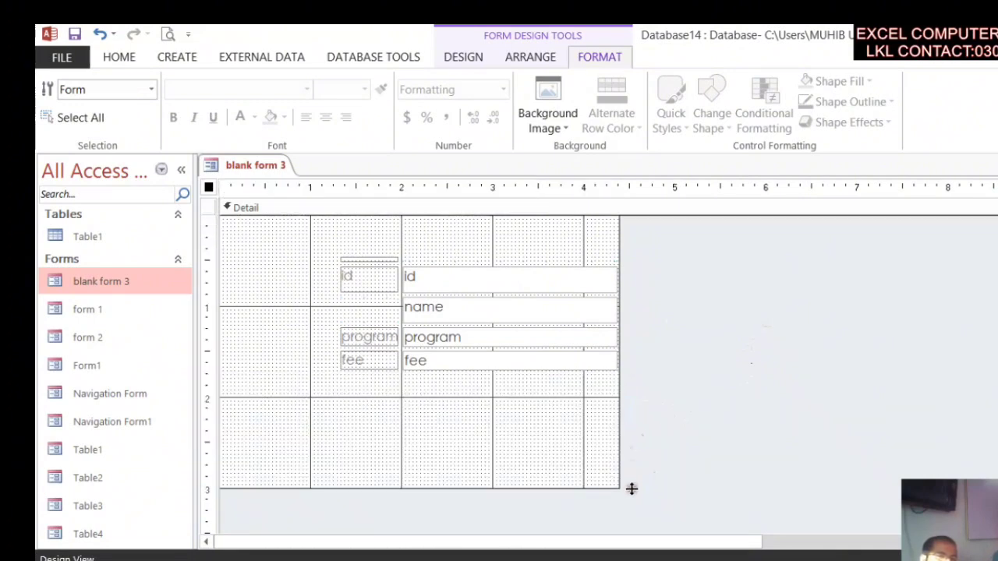
pyautogui.moveTo(618, 352); pyautogui.dragTo(811, 366)
# Step: Move the collapsed name label from above the id label into the empty cell beside the name box
pyautogui.moveTo(370, 259); pyautogui.dragTo(379, 309)
pyautogui.click(382, 307)
pyautogui.click(467, 320)
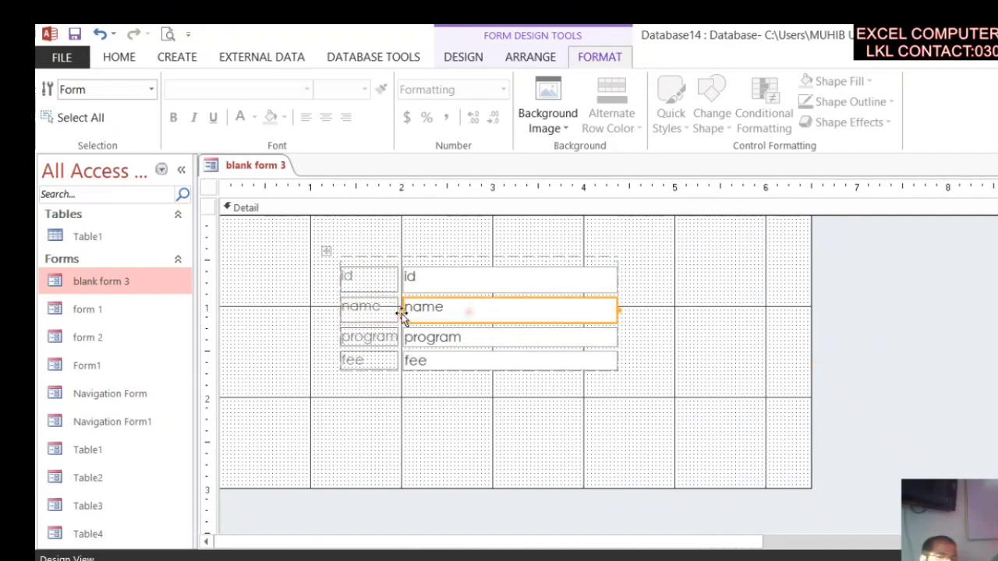
# Step: Widen the label column slightly and extend all four field boxes to the 6-inch mark on the ruler
pyautogui.moveTo(403, 310); pyautogui.dragTo(422, 302)
pyautogui.click(467, 312)
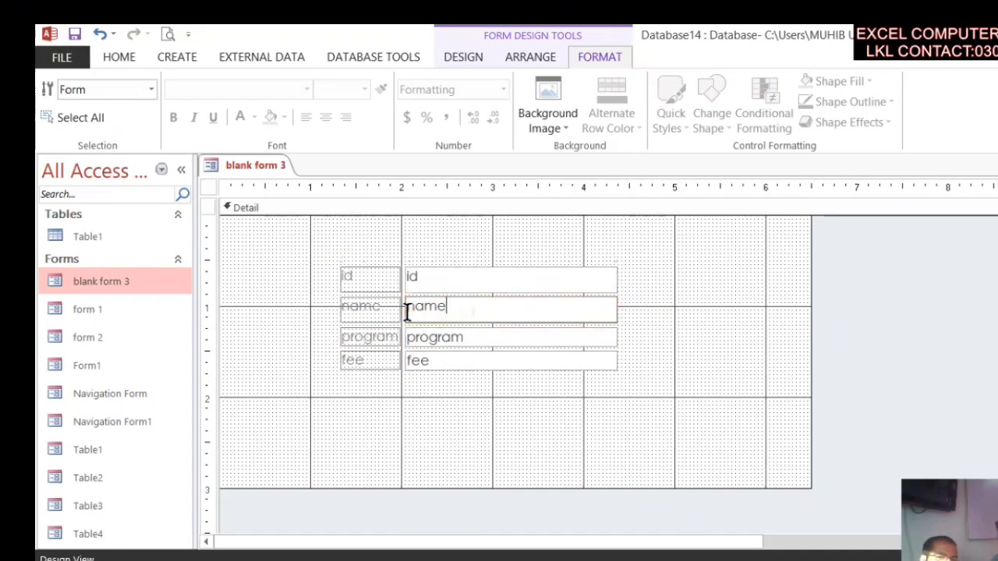
pyautogui.moveTo(414, 314); pyautogui.dragTo(428, 338)
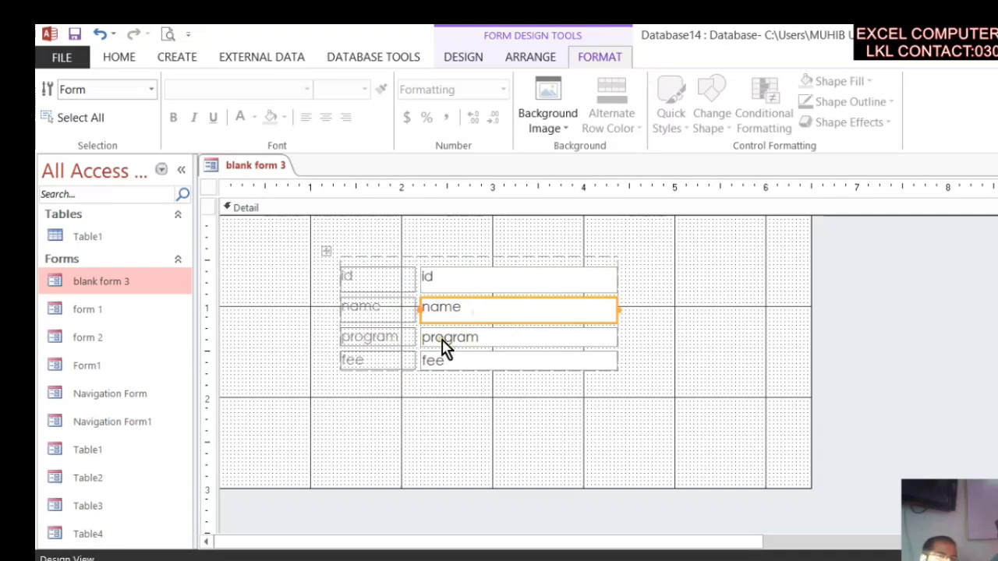
pyautogui.click(526, 339)
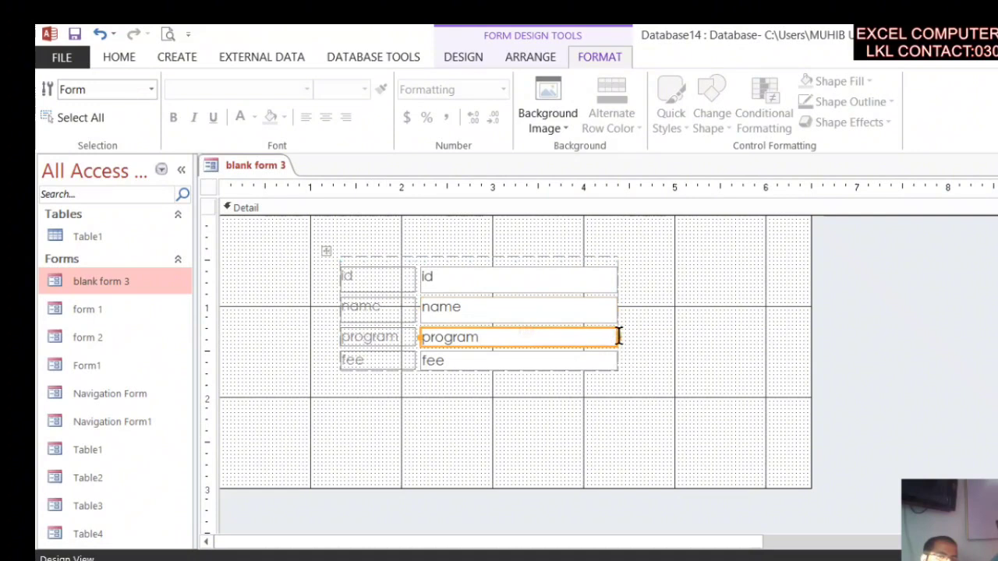
pyautogui.moveTo(617, 337); pyautogui.dragTo(766, 353)
pyautogui.click(533, 361)
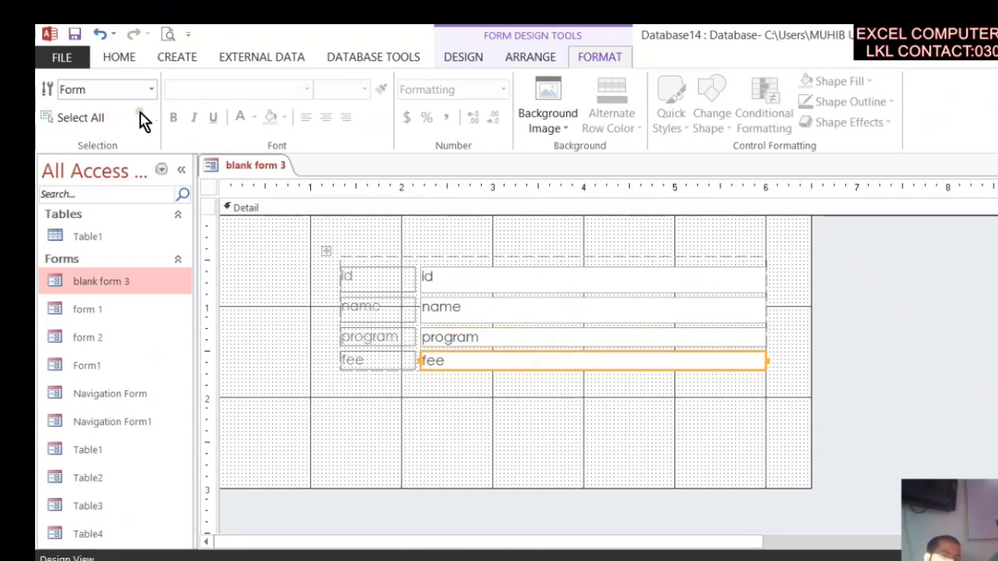
pyautogui.click(152, 90)
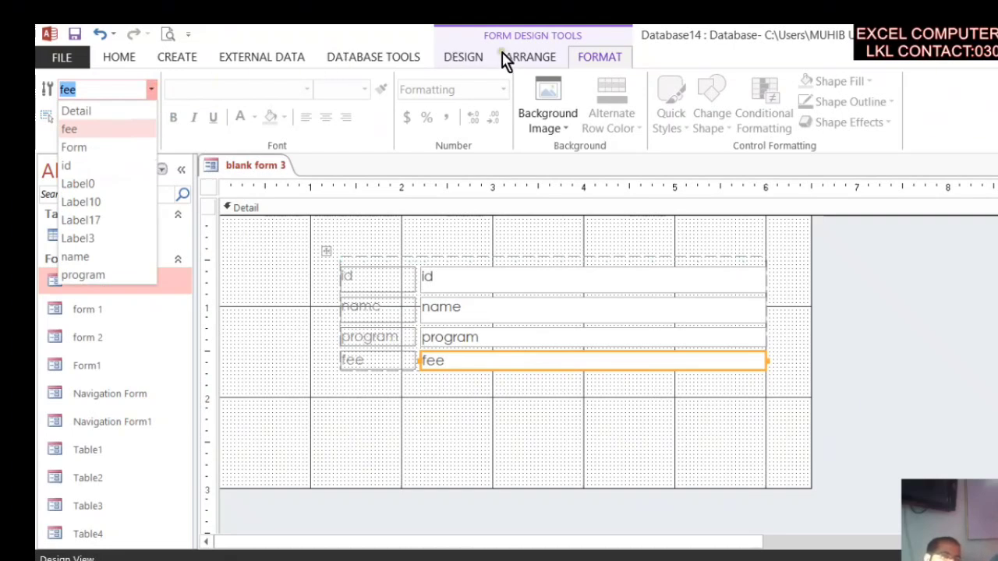
pyautogui.click(460, 56)
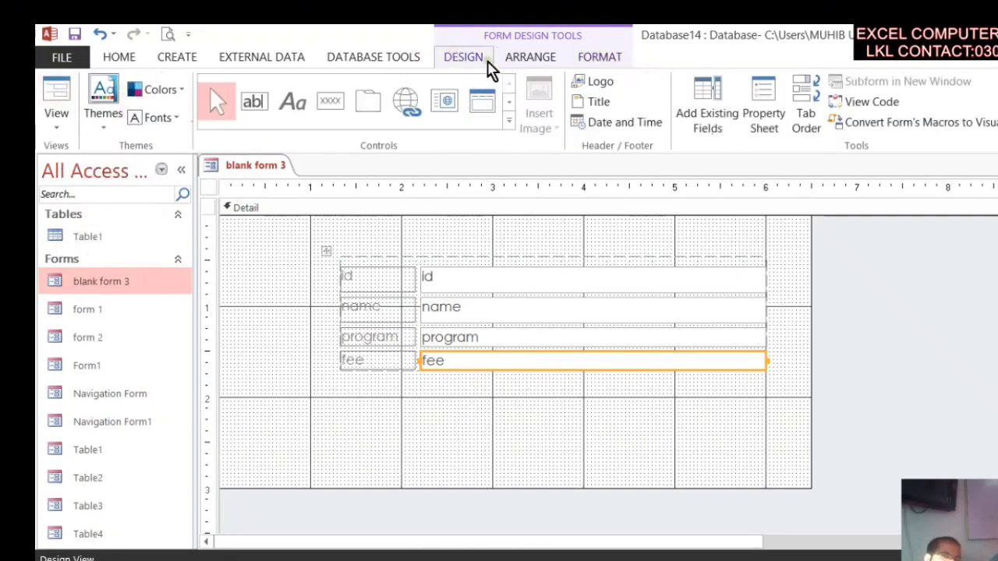
pyautogui.click(532, 59)
pyautogui.click(615, 59)
pyautogui.click(482, 56)
# Step: With the id box selected, apply the Red theme colors to the form, and replace them with another color set
pyautogui.click(460, 282)
pyautogui.click(162, 94)
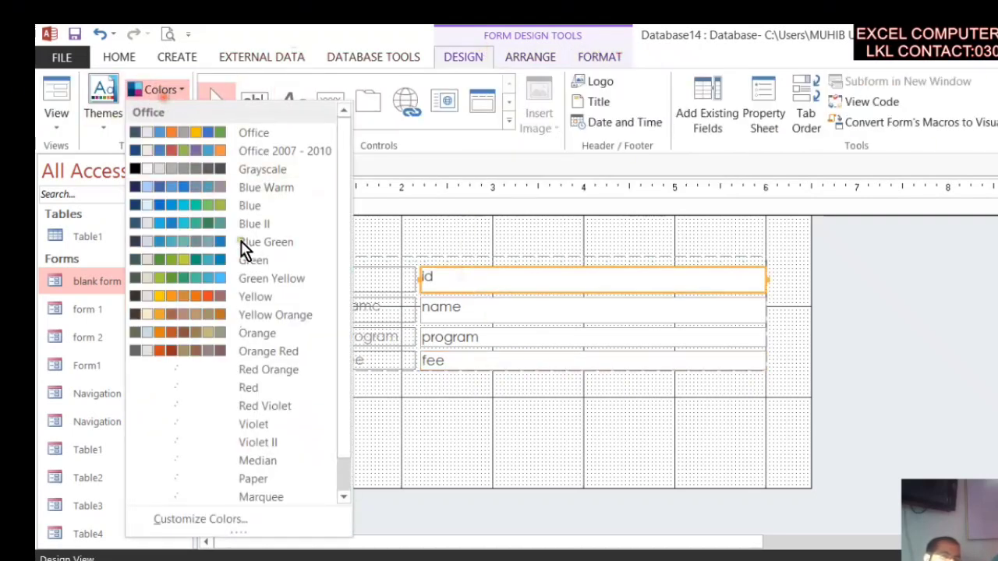
pyautogui.click(247, 393)
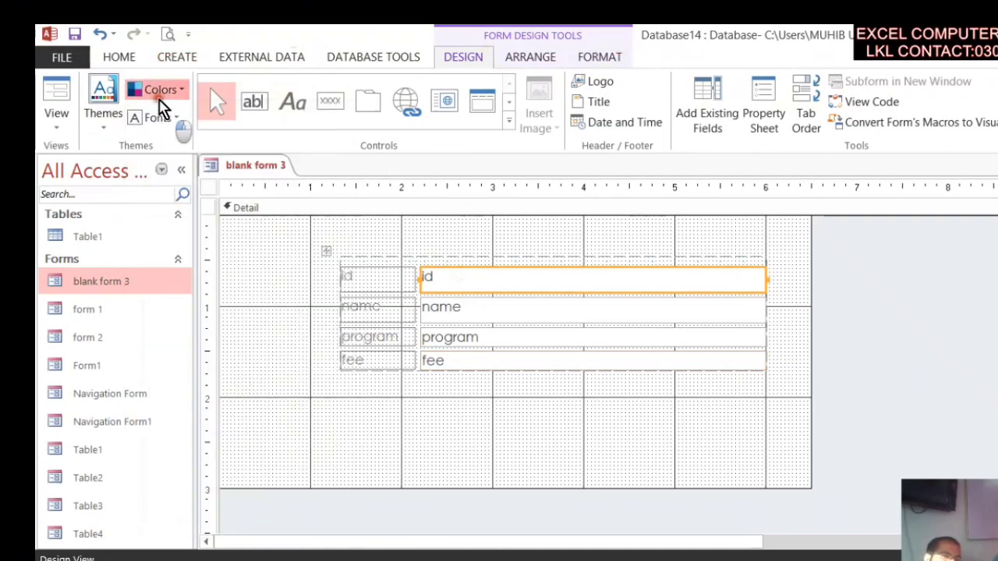
pyautogui.click(161, 95)
pyautogui.click(154, 445)
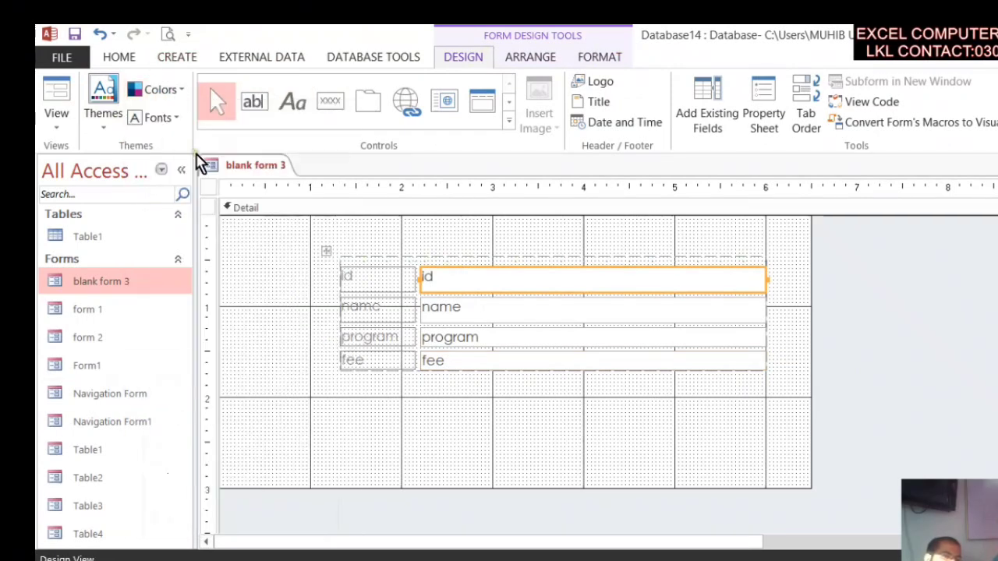
# Step: Try a serif theme font and Gill Sans MT on the form, and settle on the TrebuchetMs theme font
pyautogui.click(177, 121)
pyautogui.scroll(-10, 265, 389)
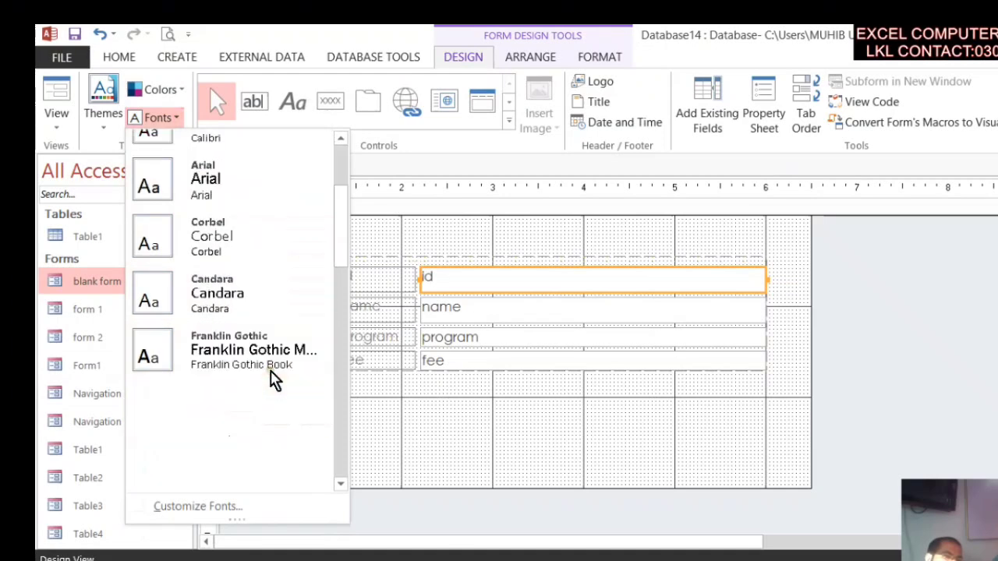
pyautogui.click(277, 367)
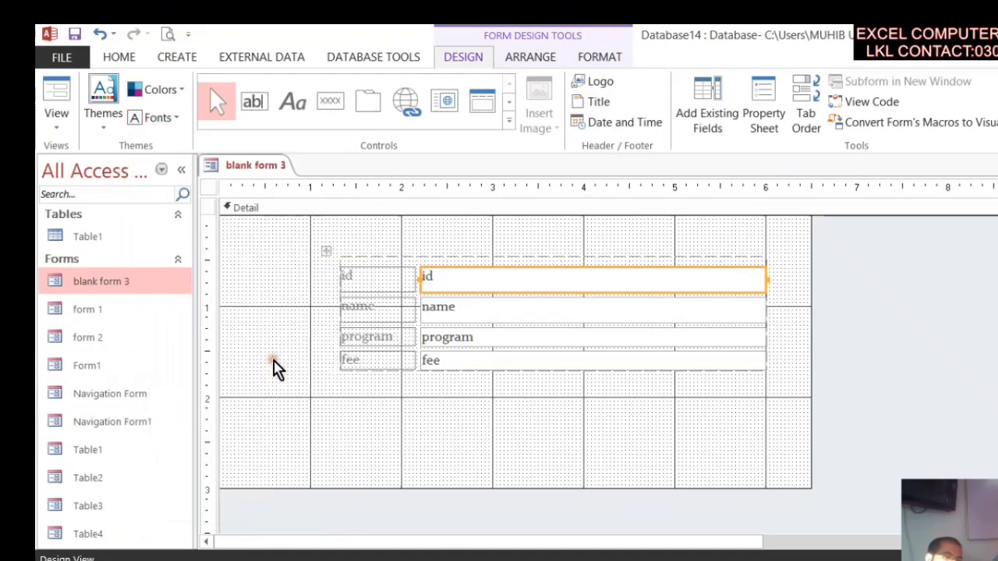
pyautogui.click(156, 117)
pyautogui.scroll(-3, 247, 327)
pyautogui.click(301, 418)
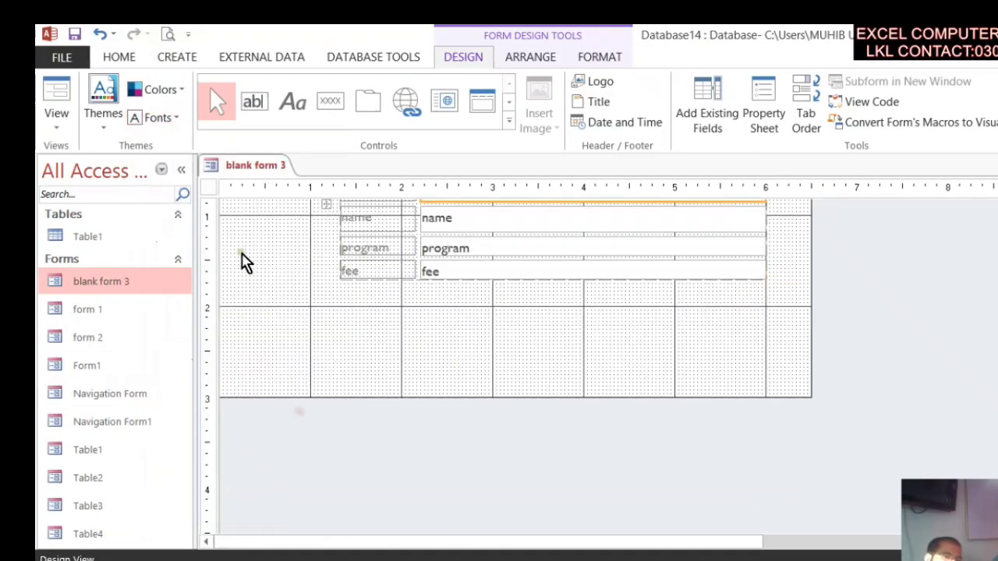
pyautogui.click(165, 120)
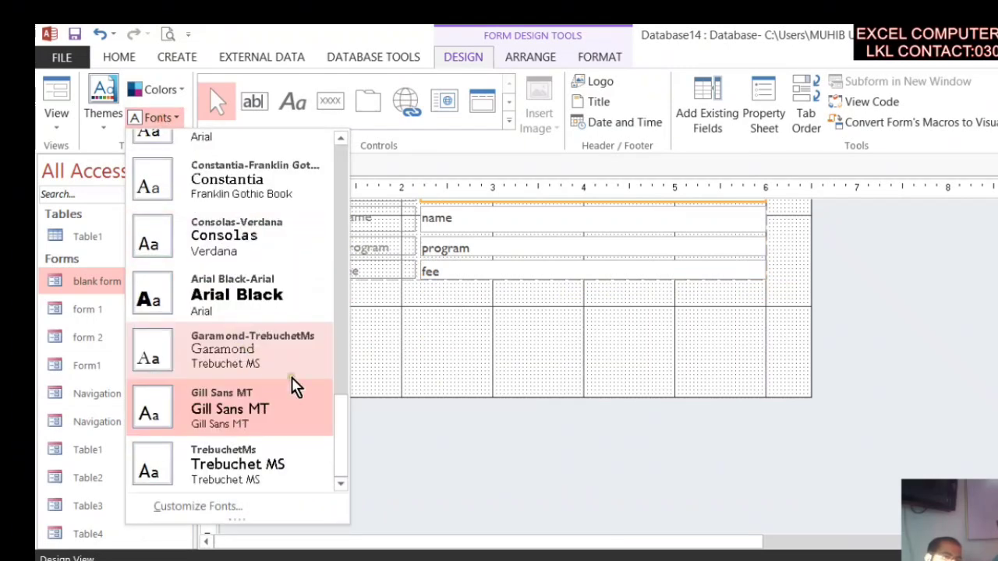
pyautogui.click(295, 461)
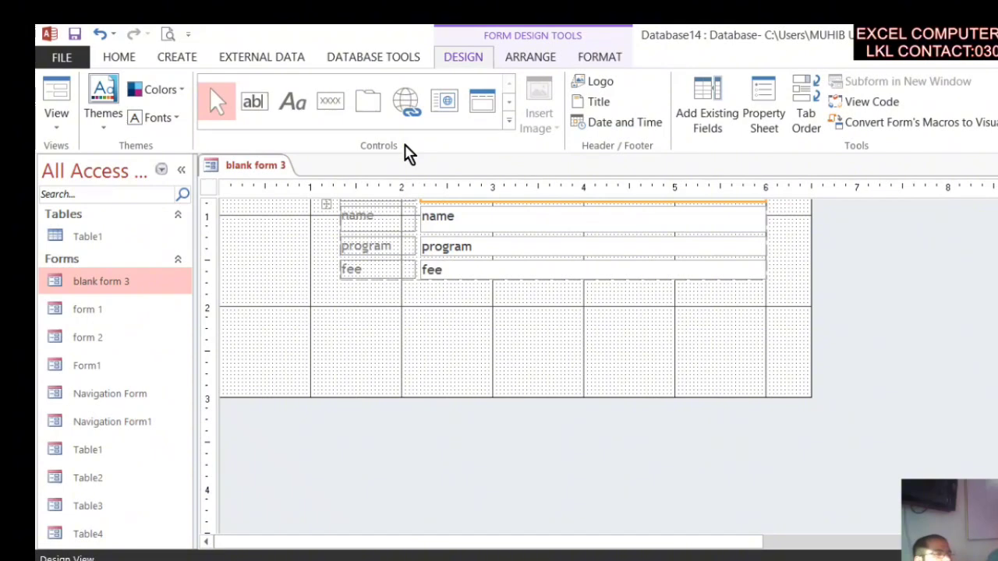
pyautogui.scroll(-2, 601, 350)
pyautogui.scroll(4, 601, 350)
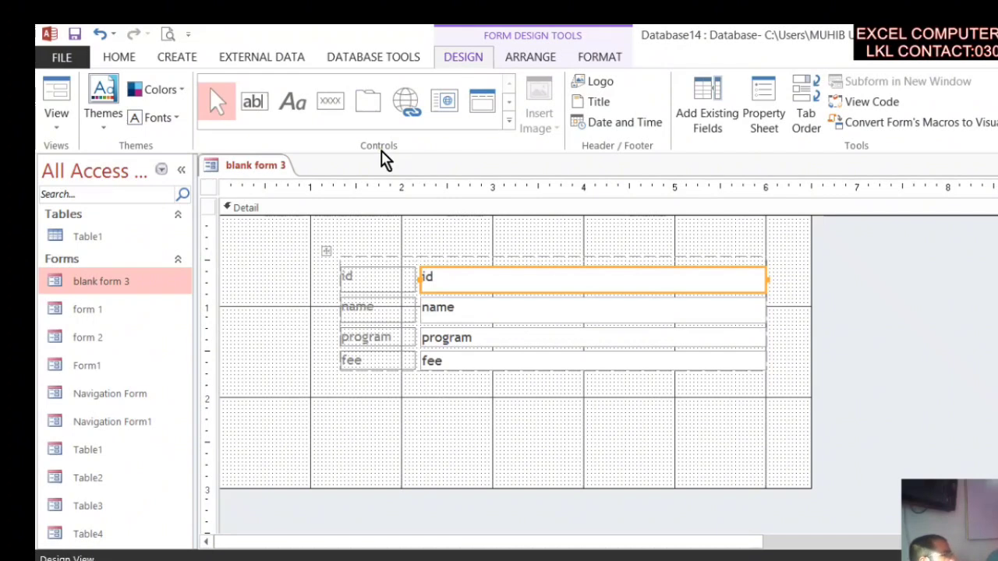
pyautogui.click(511, 123)
pyautogui.click(555, 304)
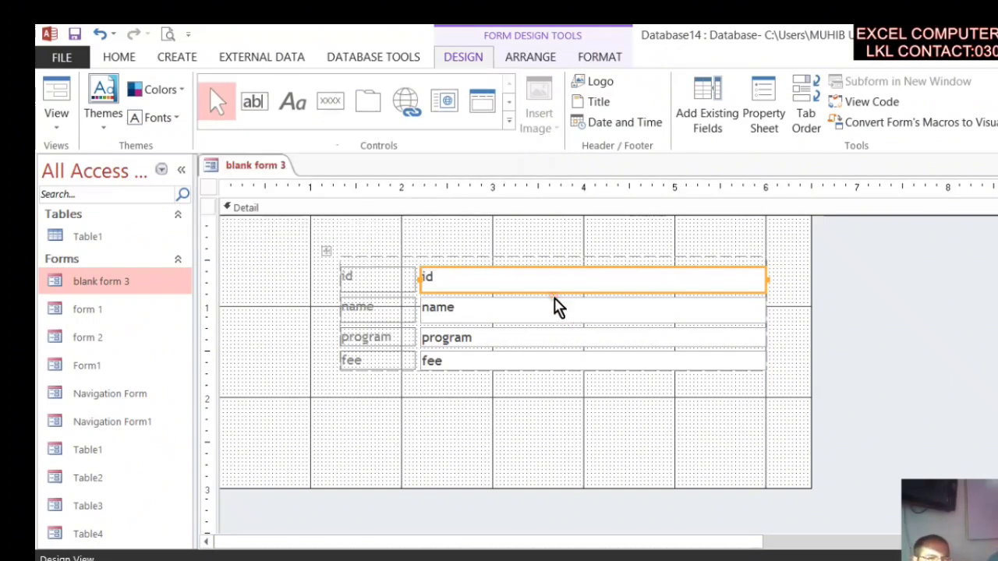